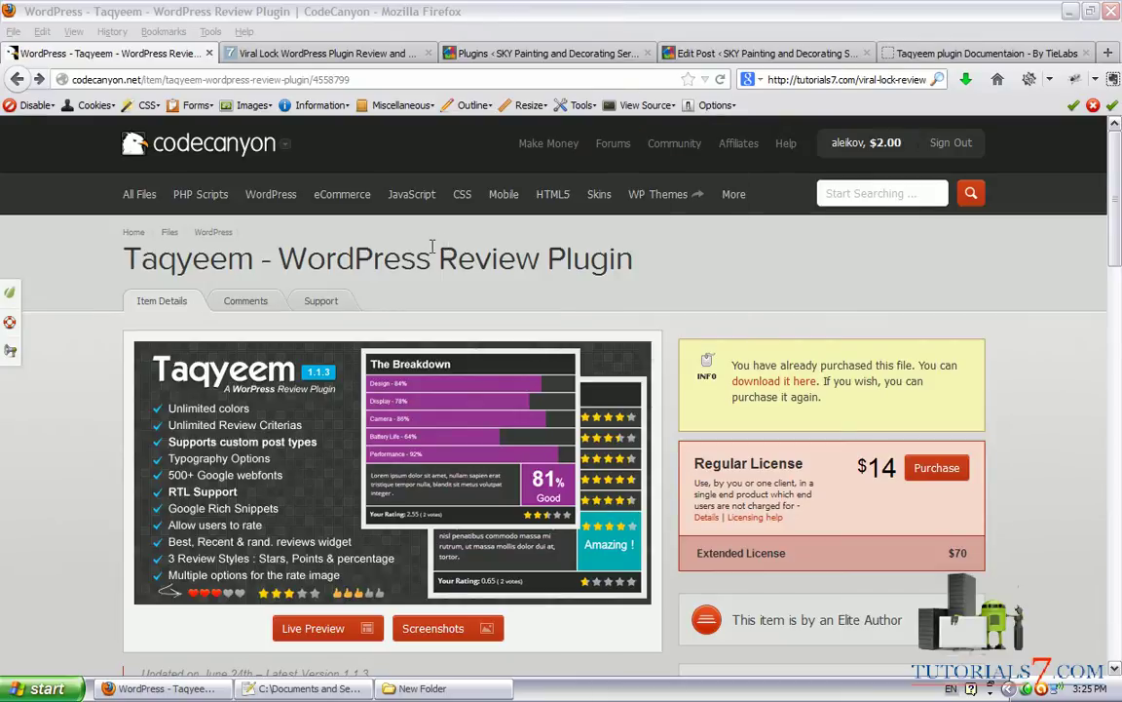
# Examine the Taqyeem plugin's title, marketplace address and license price on its CodeCanyon page.
pyautogui.moveTo(293, 278)
pyautogui.mouseDown()
pyautogui.moveTo(624, 292)
pyautogui.moveTo(516, 241)
pyautogui.moveTo(248, 239)
pyautogui.moveTo(346, 293)
pyautogui.mouseUp()
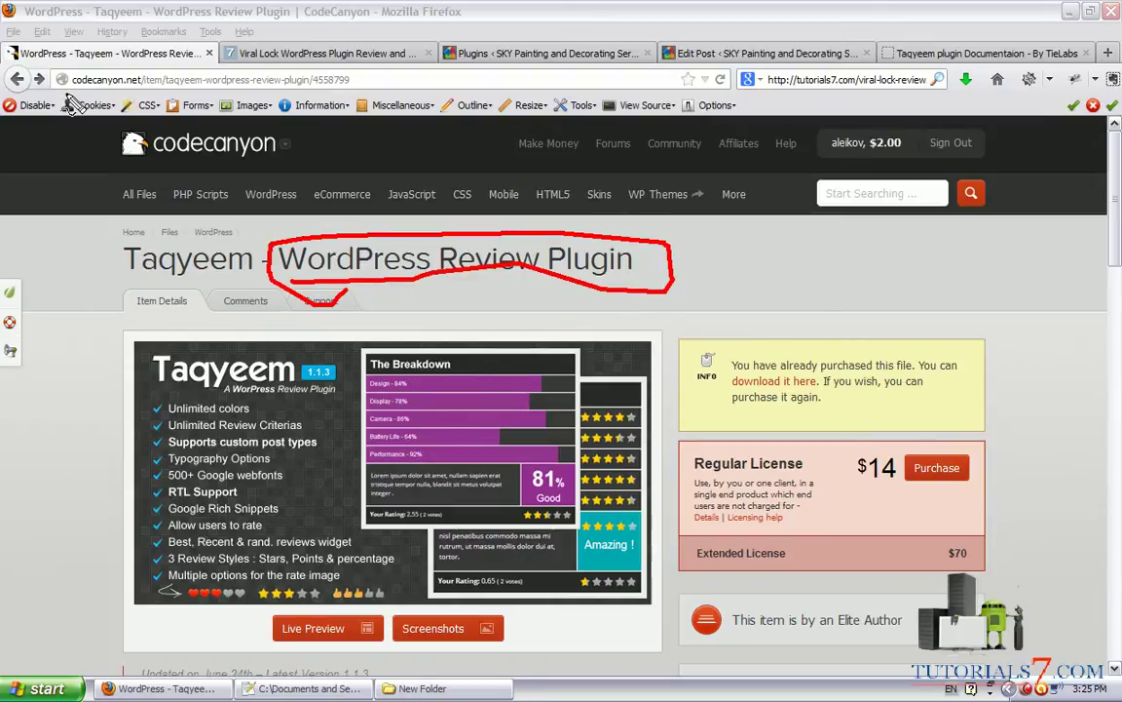
pyautogui.moveTo(63, 85)
pyautogui.mouseDown()
pyautogui.moveTo(94, 93)
pyautogui.moveTo(146, 62)
pyautogui.moveTo(78, 73)
pyautogui.moveTo(66, 95)
pyautogui.mouseUp()
pyautogui.moveTo(907, 412)
pyautogui.mouseDown()
pyautogui.moveTo(862, 424)
pyautogui.moveTo(850, 502)
pyautogui.moveTo(1043, 477)
pyautogui.moveTo(958, 432)
pyautogui.moveTo(870, 410)
pyautogui.mouseUp()
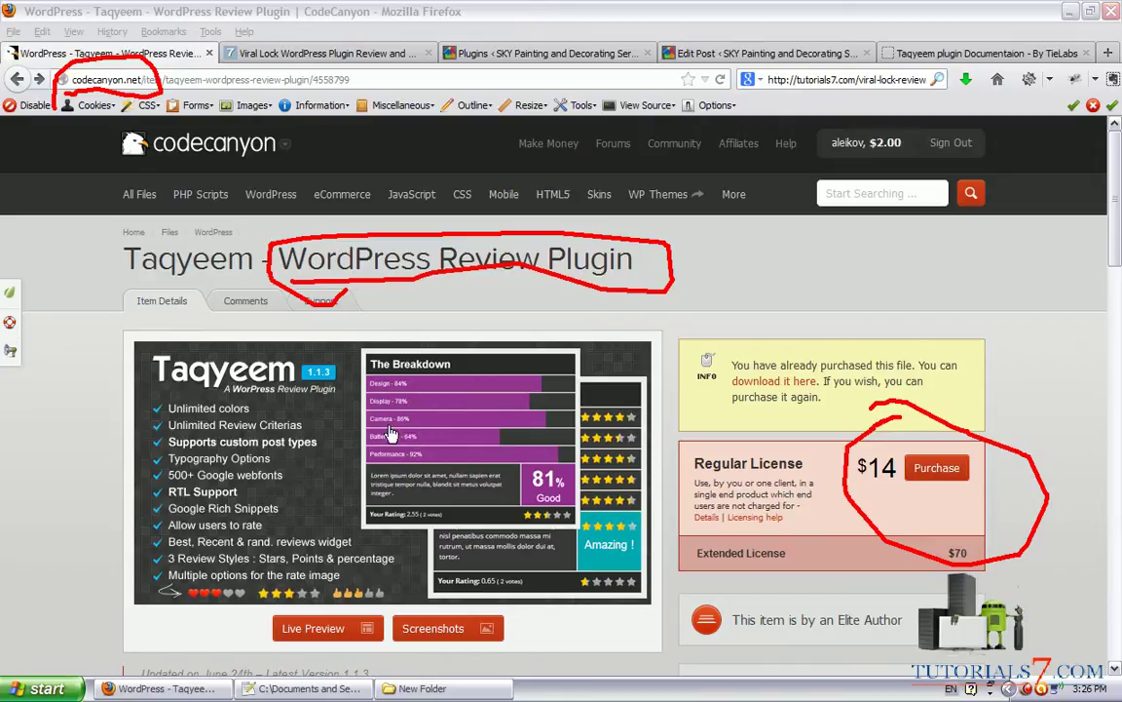
# Open the Viral Lock review page on tutorials7.com and go down to its review box.
pyautogui.click(325, 52)
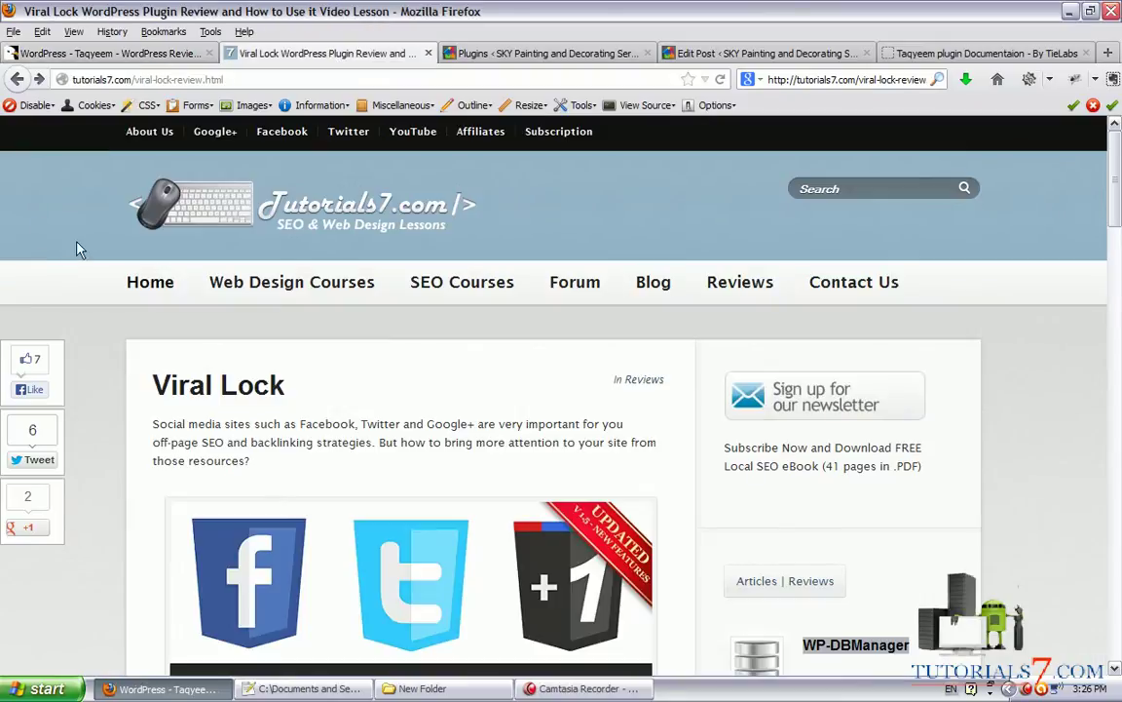
pyautogui.moveTo(1116, 153); pyautogui.dragTo(1120, 189)
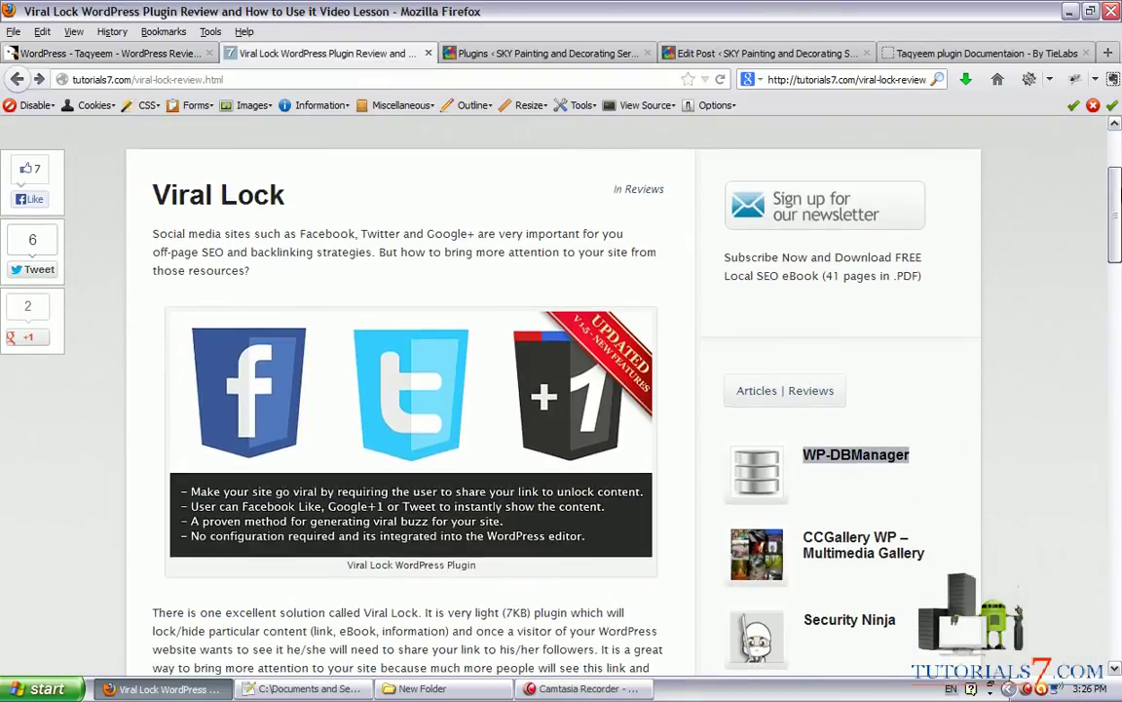
pyautogui.moveTo(147, 180)
pyautogui.mouseDown()
pyautogui.moveTo(161, 219)
pyautogui.moveTo(307, 185)
pyautogui.moveTo(136, 154)
pyautogui.mouseUp()
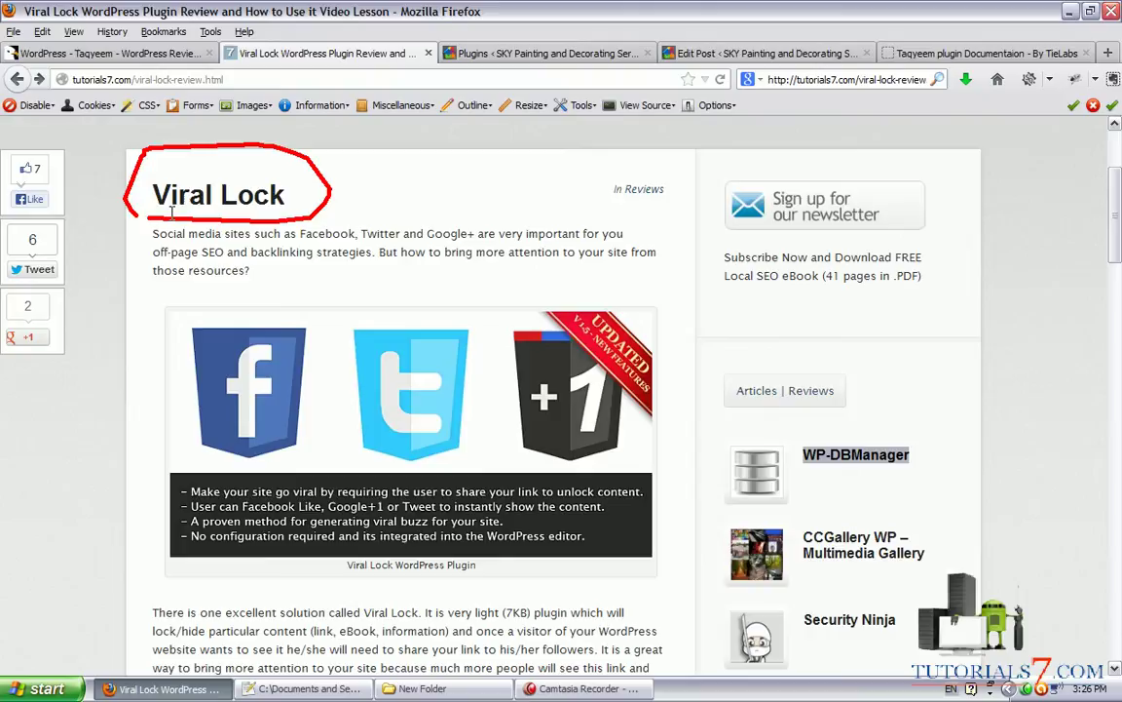
pyautogui.moveTo(1119, 231); pyautogui.dragTo(1119, 431)
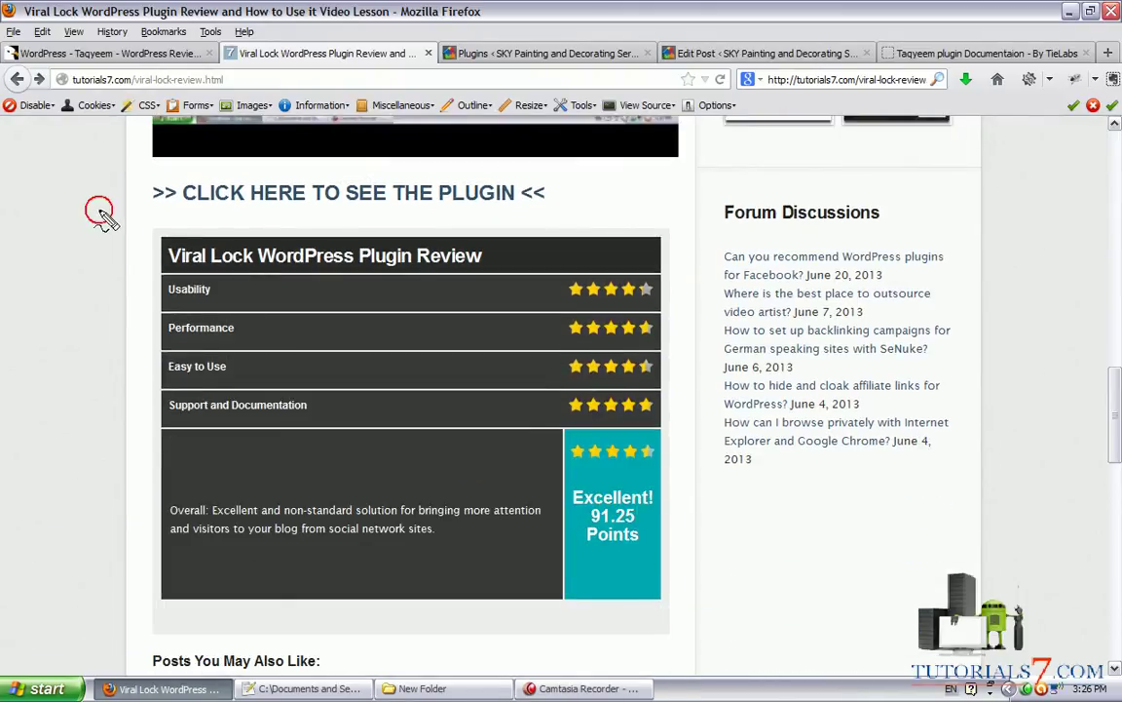
# Examine the rating criteria, star ratings and overall score in the Viral Lock WordPress Plugin Review box.
pyautogui.moveTo(101, 210); pyautogui.dragTo(443, 218)
pyautogui.moveTo(368, 226)
pyautogui.mouseDown()
pyautogui.moveTo(657, 231)
pyautogui.moveTo(741, 619)
pyautogui.moveTo(248, 658)
pyautogui.moveTo(90, 627)
pyautogui.moveTo(84, 220)
pyautogui.mouseUp()
pyautogui.moveTo(285, 302)
pyautogui.mouseDown()
pyautogui.moveTo(368, 294)
pyautogui.moveTo(278, 311)
pyautogui.mouseUp()
pyautogui.moveTo(383, 297); pyautogui.dragTo(588, 313)
pyautogui.moveTo(588, 313); pyautogui.dragTo(555, 330)
pyautogui.moveTo(316, 334)
pyautogui.mouseDown()
pyautogui.moveTo(390, 334)
pyautogui.moveTo(339, 347)
pyautogui.moveTo(598, 365)
pyautogui.moveTo(482, 369)
pyautogui.mouseUp()
pyautogui.moveTo(106, 283)
pyautogui.mouseDown()
pyautogui.moveTo(231, 292)
pyautogui.moveTo(187, 273)
pyautogui.moveTo(229, 367)
pyautogui.moveTo(137, 313)
pyautogui.mouseUp()
pyautogui.moveTo(167, 375); pyautogui.dragTo(240, 369)
pyautogui.moveTo(165, 434); pyautogui.dragTo(394, 435)
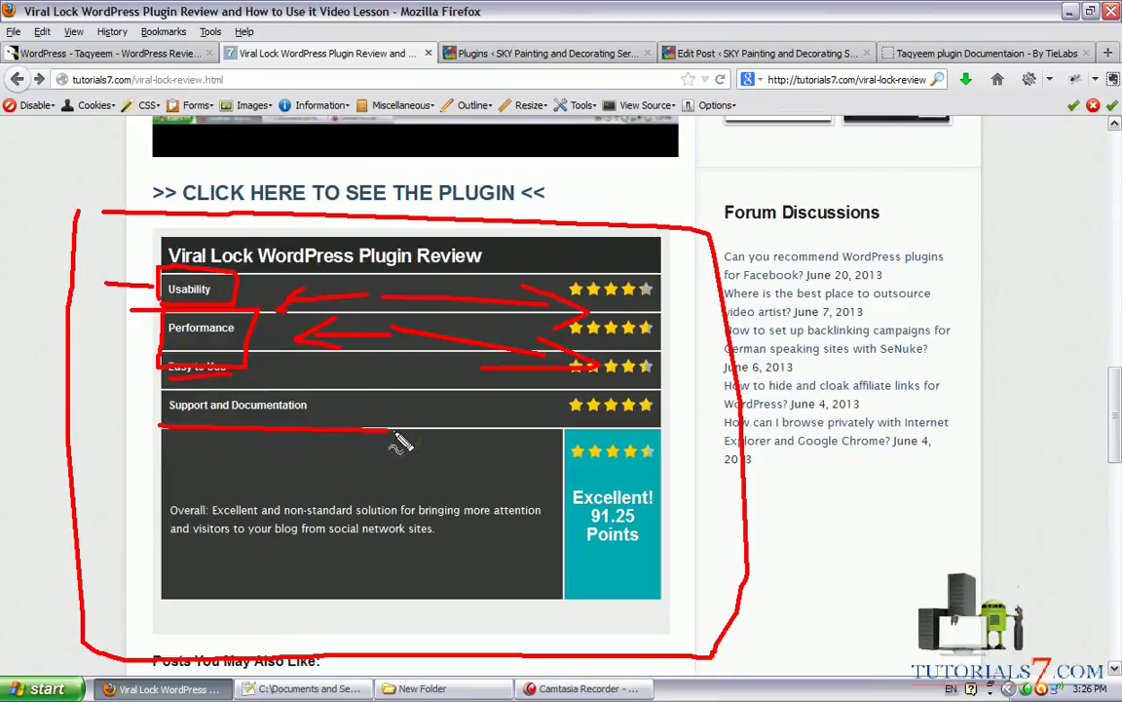
pyautogui.moveTo(418, 378)
pyautogui.mouseDown()
pyautogui.moveTo(163, 400)
pyautogui.moveTo(157, 424)
pyautogui.mouseUp()
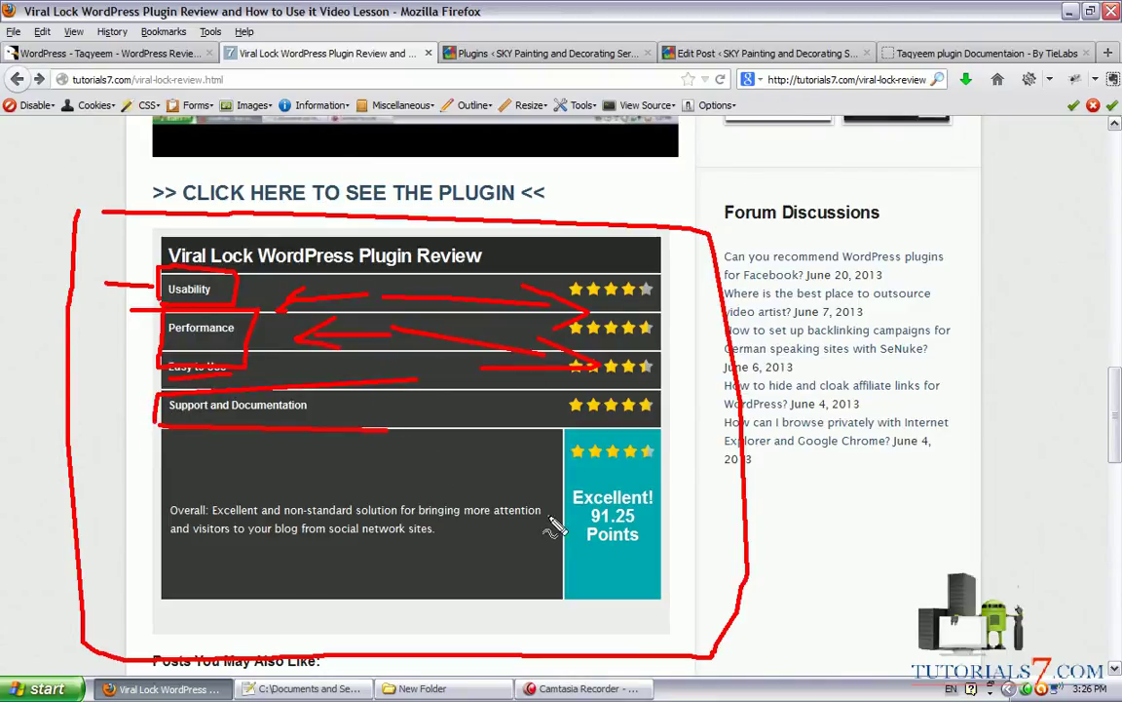
pyautogui.moveTo(651, 477)
pyautogui.mouseDown()
pyautogui.moveTo(601, 478)
pyautogui.moveTo(570, 507)
pyautogui.moveTo(596, 571)
pyautogui.moveTo(697, 526)
pyautogui.mouseUp()
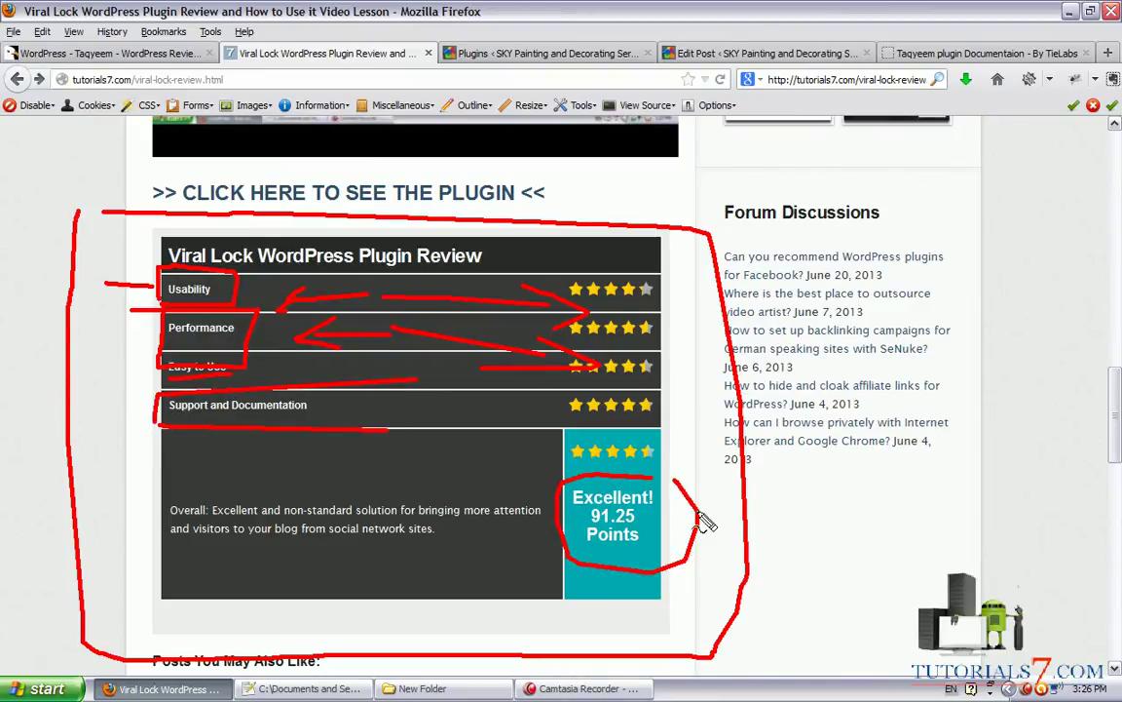
pyautogui.press('Escape')
pyautogui.click(251, 79)
pyautogui.hotkey('ctrl', 'c')
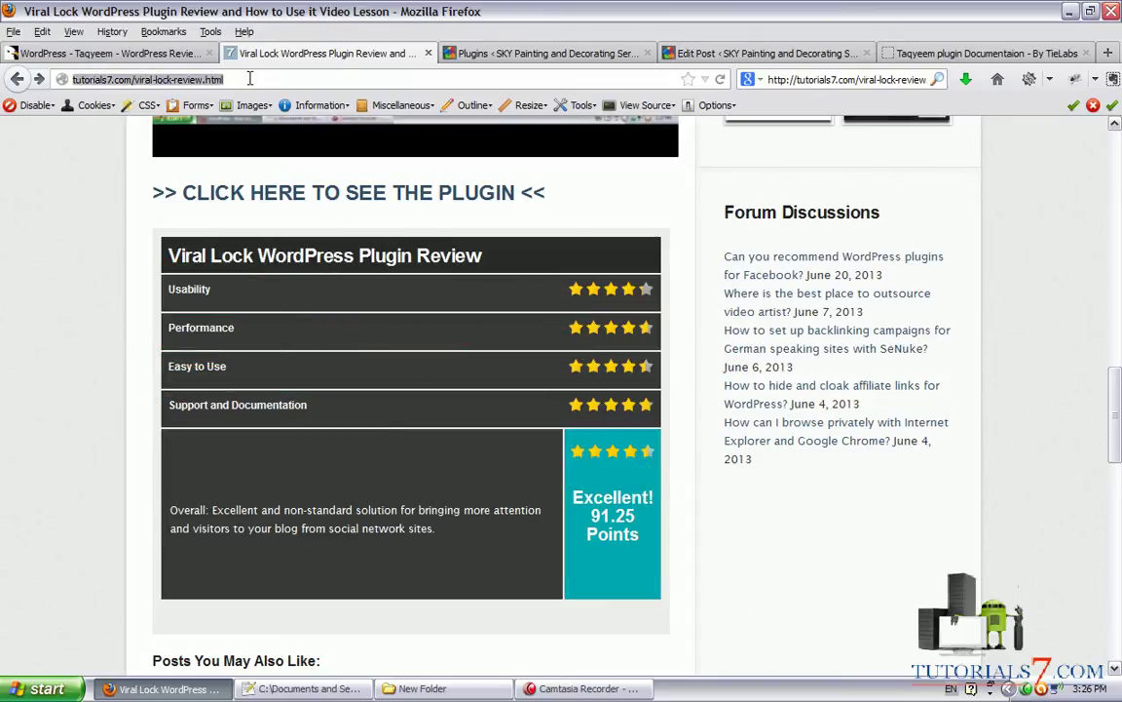
pyautogui.click(832, 77)
pyautogui.hotkey('ctrl', 'v')
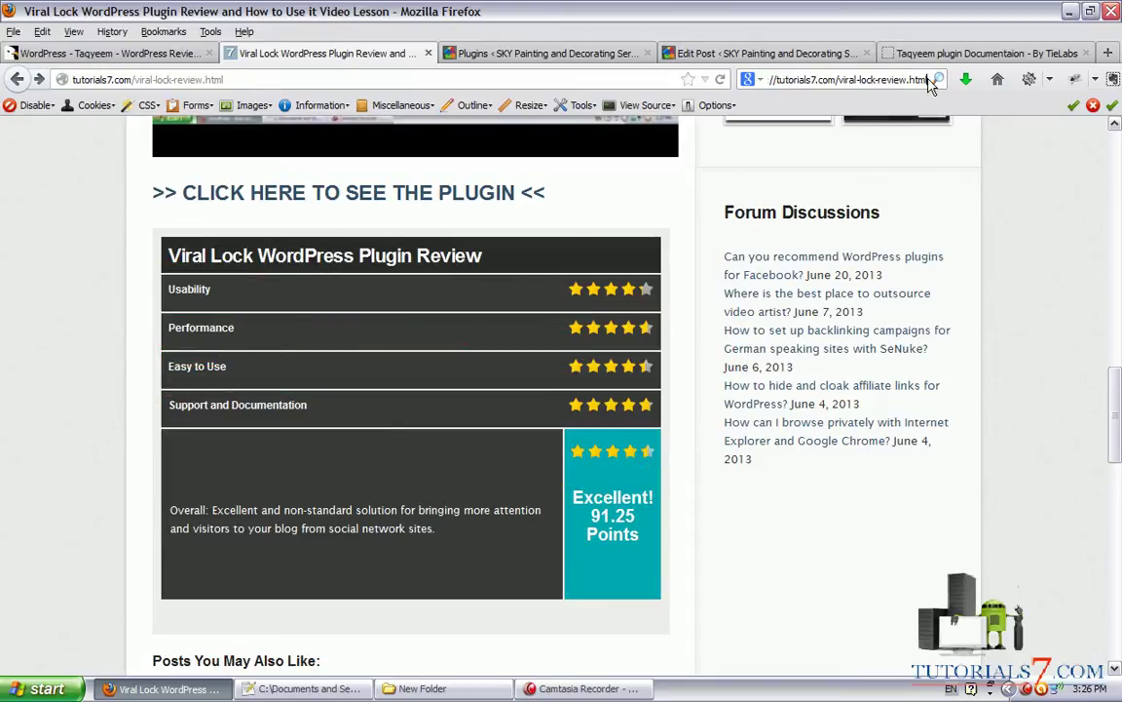
pyautogui.press('Return')
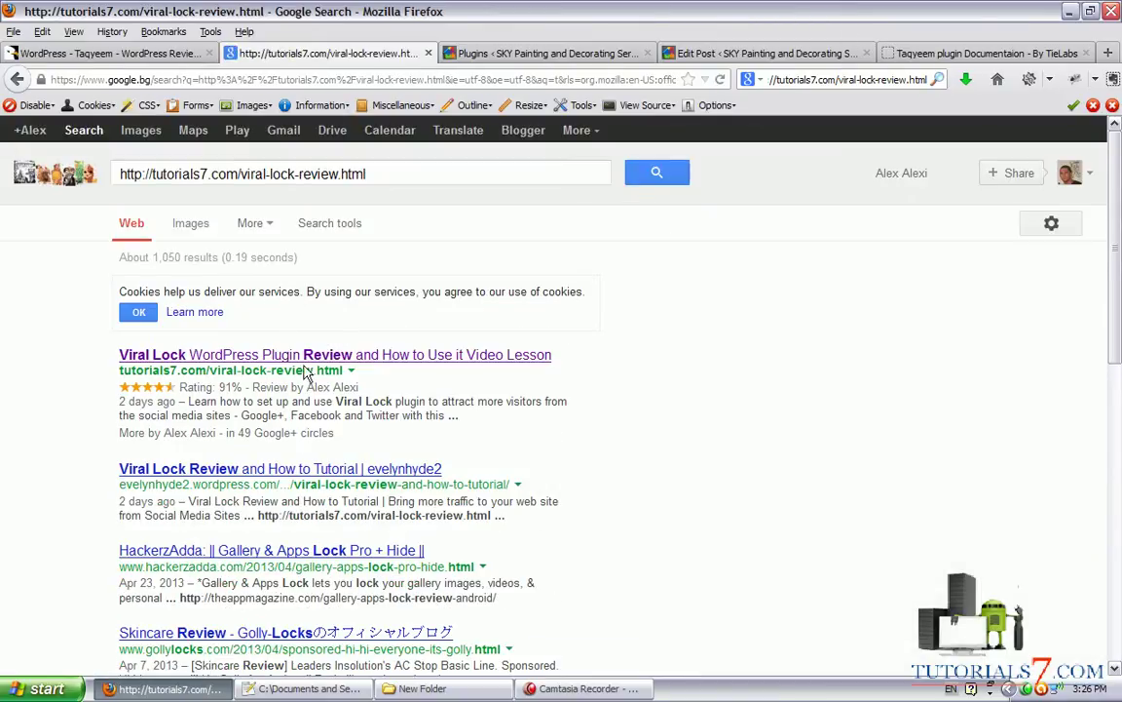
# Examine the Viral Lock review's search result and the star rating shown in its snippet.
pyautogui.moveTo(107, 401)
pyautogui.mouseDown()
pyautogui.moveTo(180, 399)
pyautogui.moveTo(188, 382)
pyautogui.moveTo(115, 376)
pyautogui.moveTo(122, 396)
pyautogui.moveTo(253, 409)
pyautogui.moveTo(255, 398)
pyautogui.moveTo(360, 400)
pyautogui.mouseUp()
pyautogui.press('Escape')
pyautogui.moveTo(114, 340)
pyautogui.mouseDown()
pyautogui.moveTo(85, 451)
pyautogui.moveTo(380, 454)
pyautogui.moveTo(623, 395)
pyautogui.moveTo(624, 336)
pyautogui.moveTo(113, 318)
pyautogui.mouseUp()
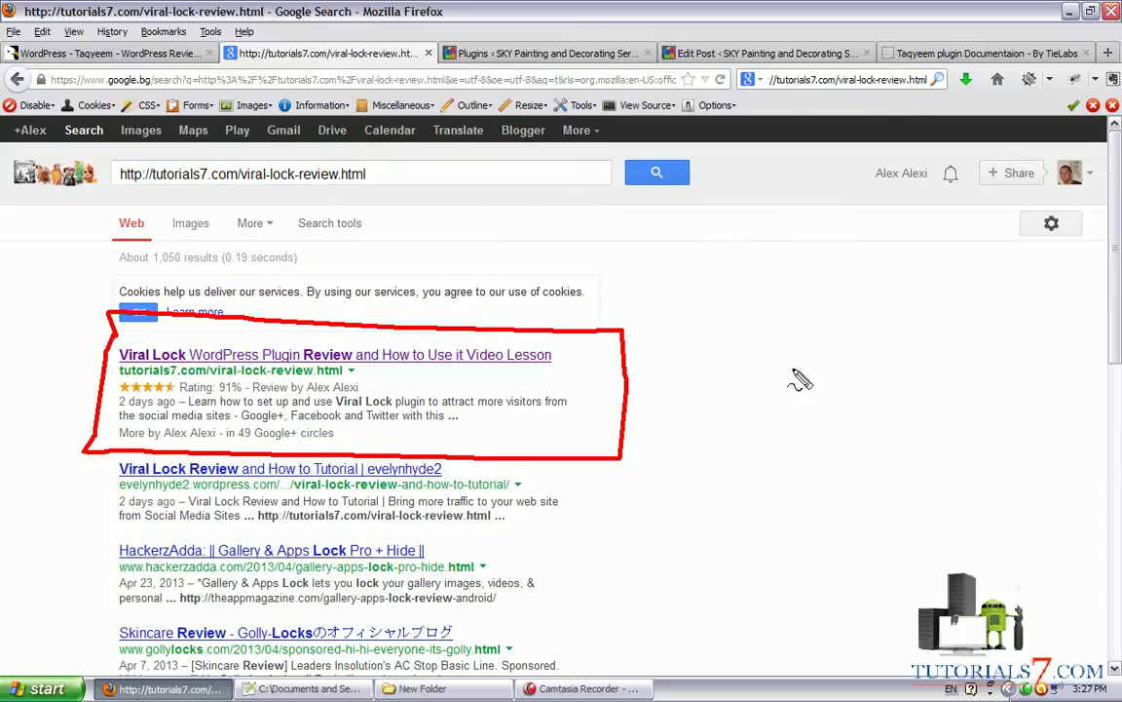
pyautogui.moveTo(663, 413); pyautogui.dragTo(934, 317)
pyautogui.moveTo(690, 380); pyautogui.dragTo(715, 453)
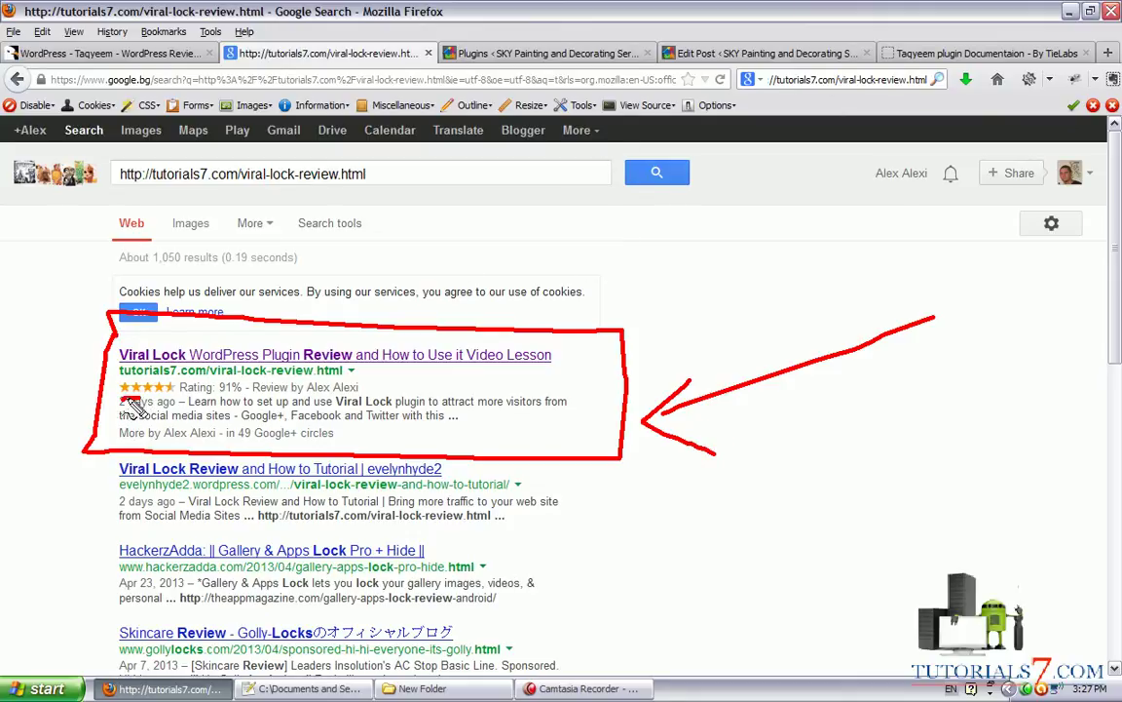
pyautogui.moveTo(121, 395)
pyautogui.mouseDown()
pyautogui.moveTo(164, 398)
pyautogui.moveTo(182, 380)
pyautogui.moveTo(119, 382)
pyautogui.mouseUp()
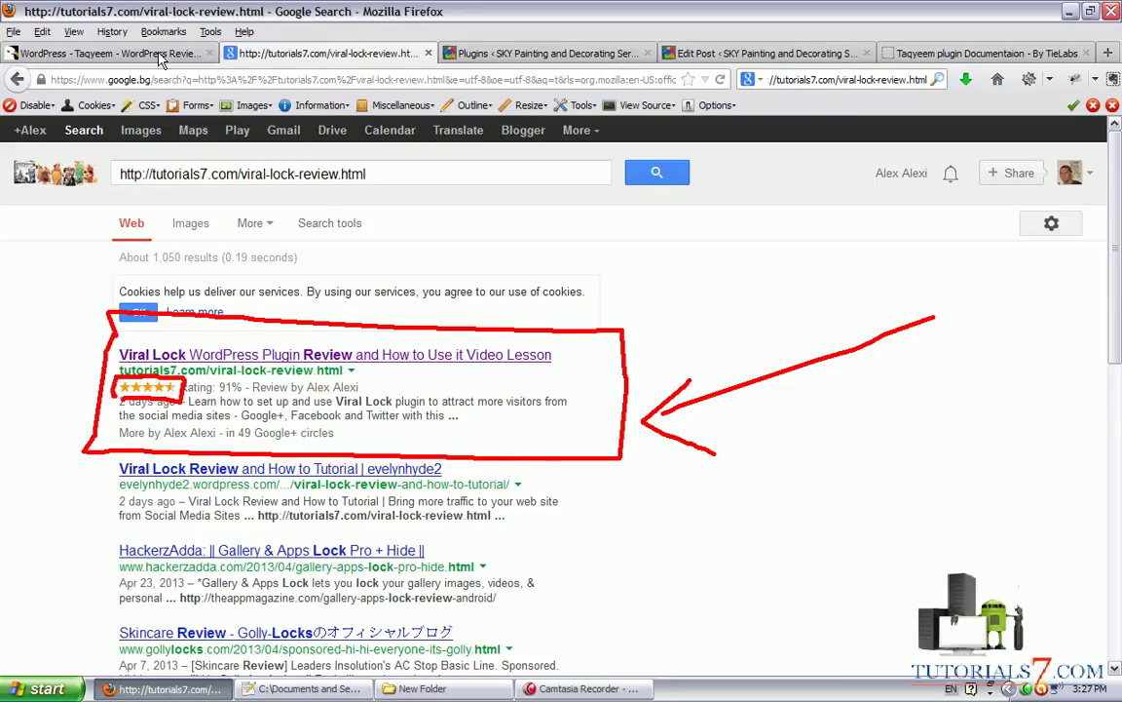
pyautogui.press('Escape')
# Return to the Taqyeem plugin's CodeCanyon page and check its author details and number of purchases.
pyautogui.click(191, 52)
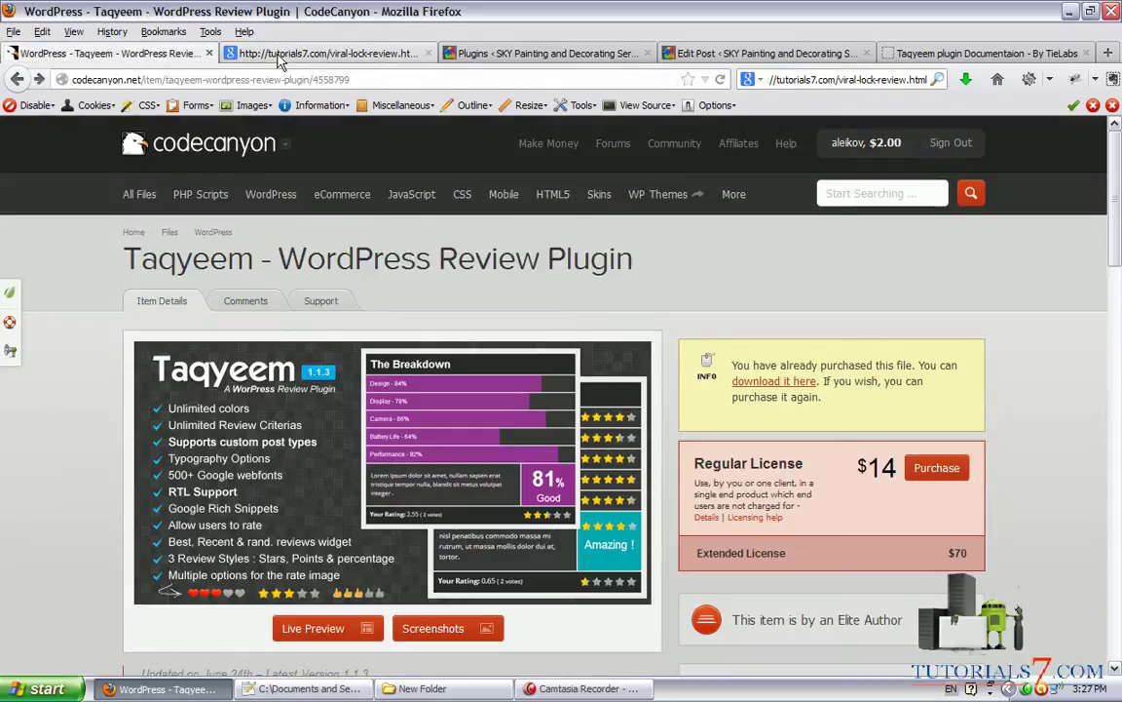
pyautogui.moveTo(1115, 174); pyautogui.dragTo(1108, 274)
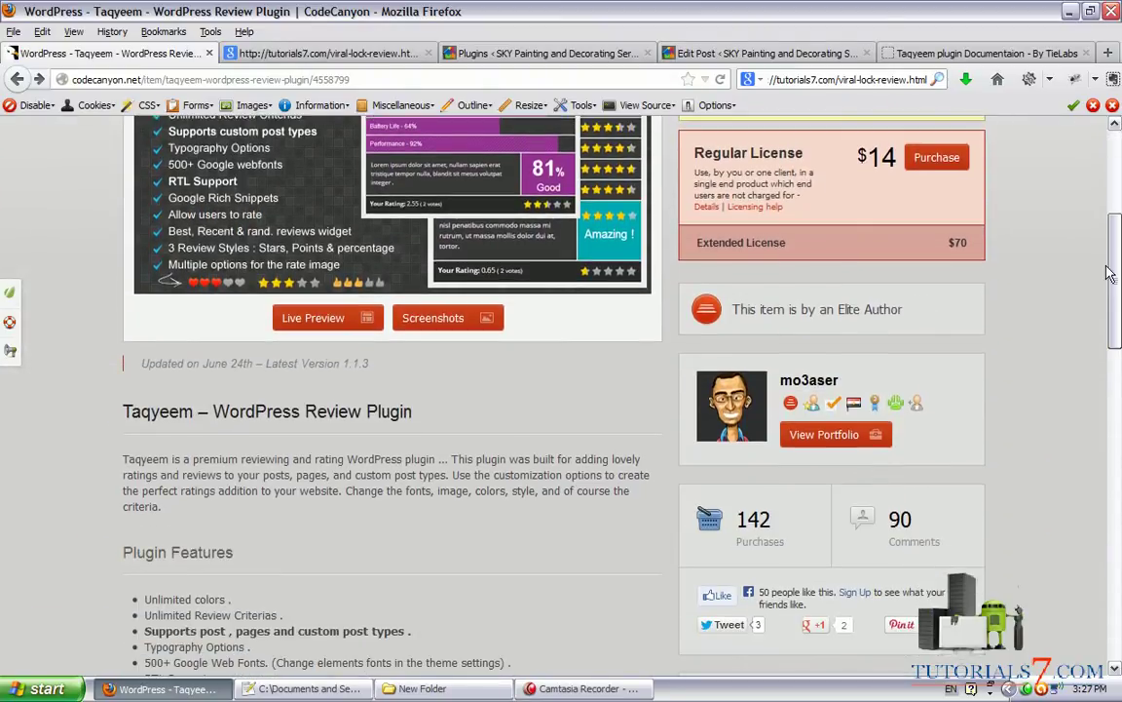
pyautogui.moveTo(846, 380)
pyautogui.mouseDown()
pyautogui.moveTo(770, 362)
pyautogui.moveTo(677, 394)
pyautogui.moveTo(1013, 419)
pyautogui.moveTo(892, 356)
pyautogui.moveTo(846, 412)
pyautogui.moveTo(878, 396)
pyautogui.moveTo(836, 379)
pyautogui.mouseUp()
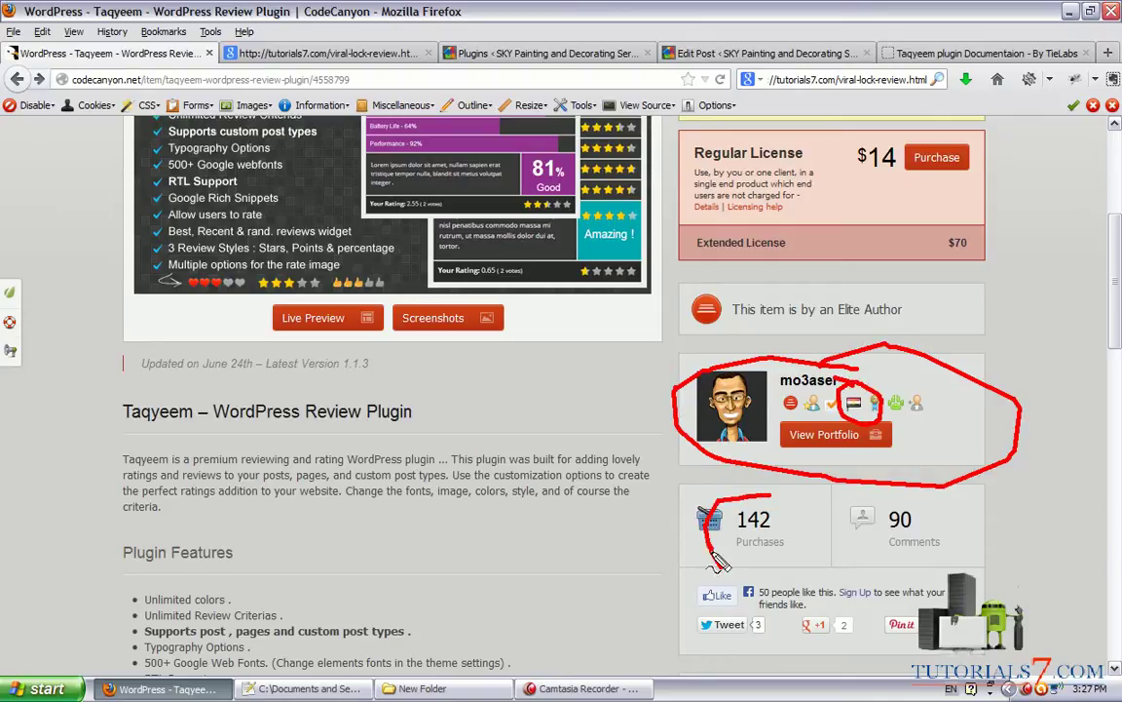
pyautogui.moveTo(760, 489)
pyautogui.mouseDown()
pyautogui.moveTo(716, 570)
pyautogui.moveTo(776, 497)
pyautogui.mouseUp()
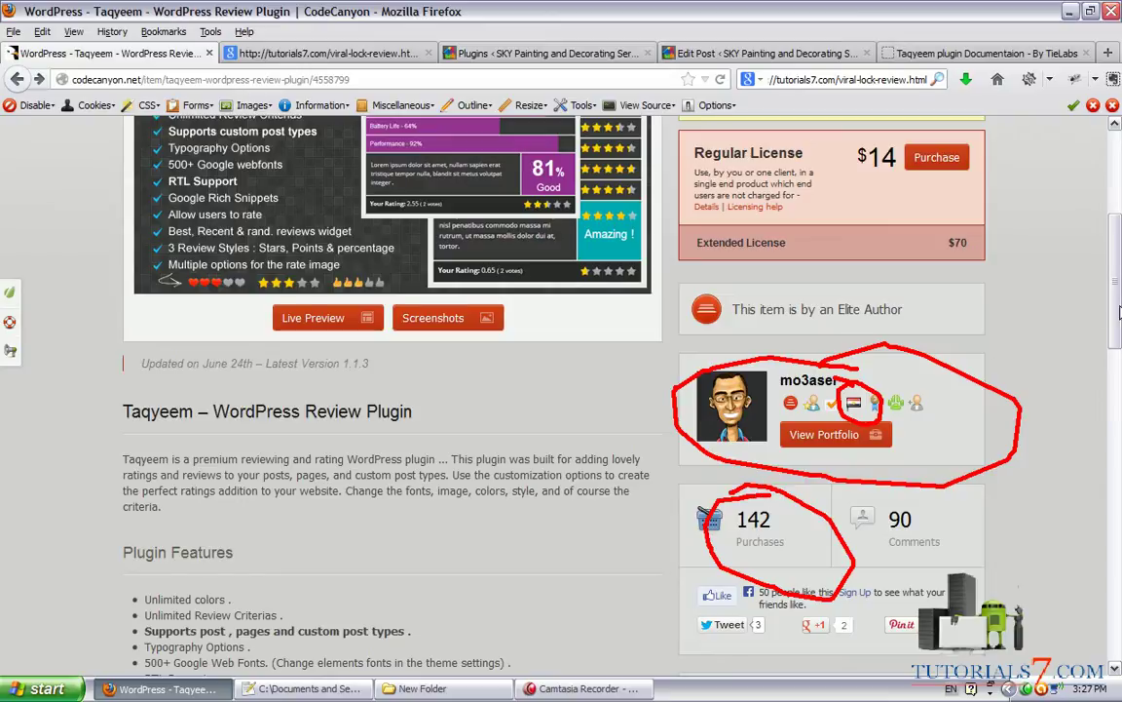
pyautogui.press('Escape')
pyautogui.scroll(5, 494, 348)
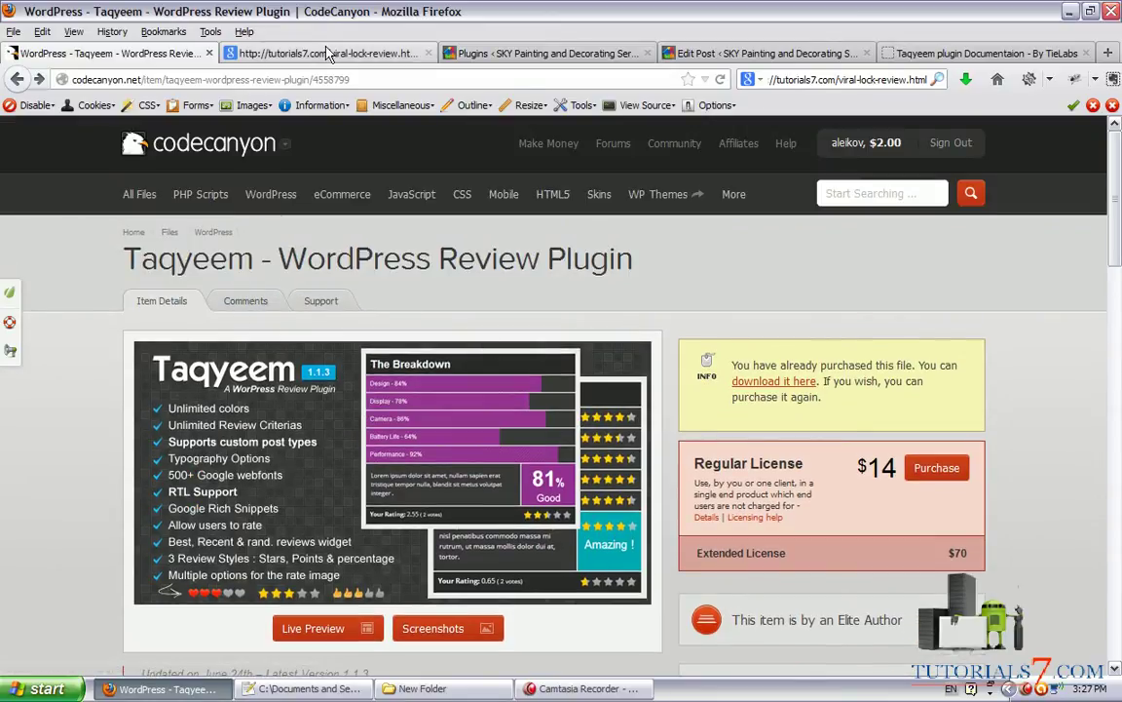
# Open the Taqyeem plugin documentation and look through its Installation and General Settings sections.
pyautogui.click(410, 48)
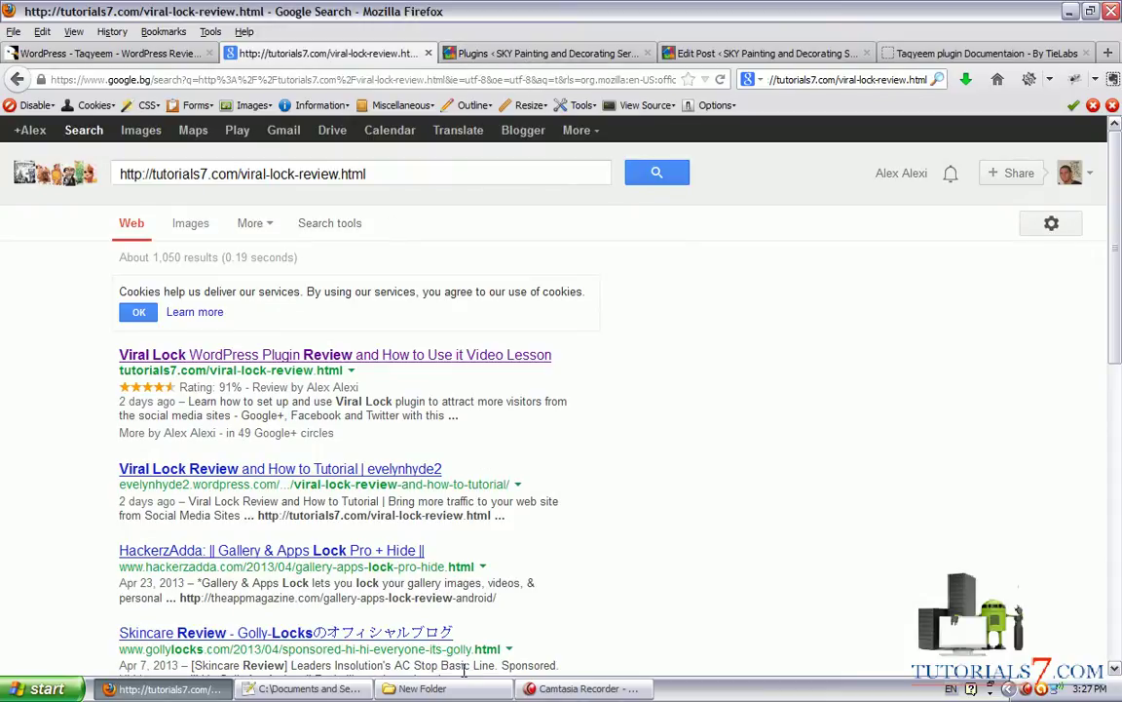
pyautogui.click(989, 54)
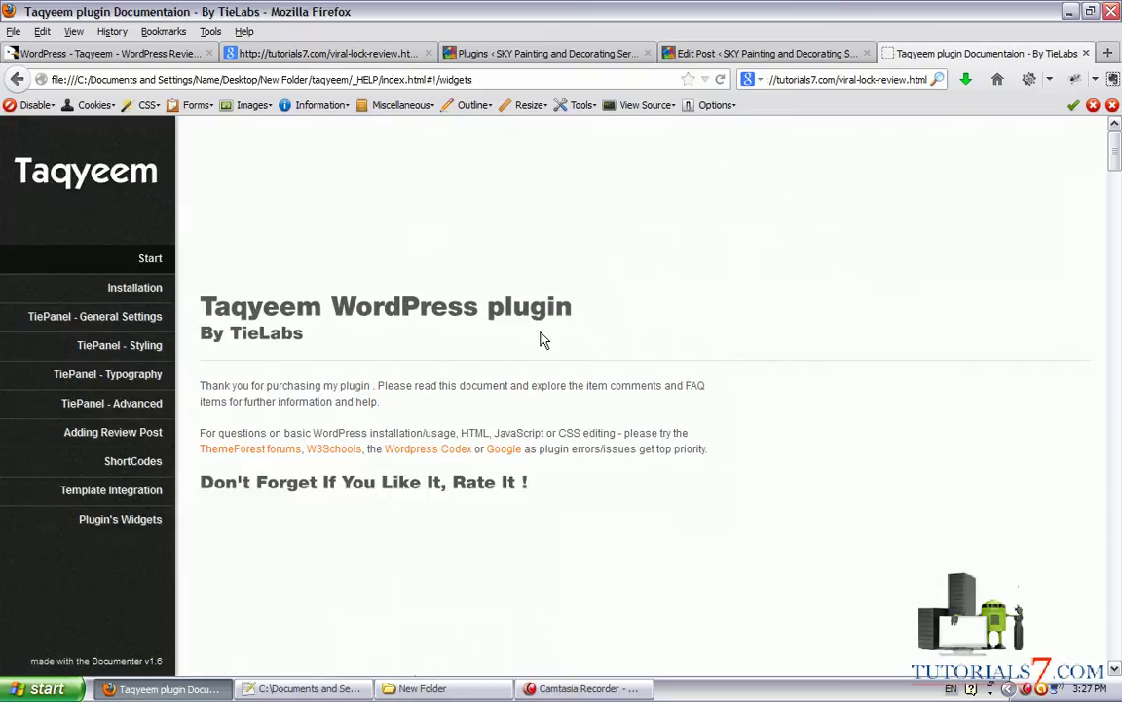
pyautogui.click(107, 289)
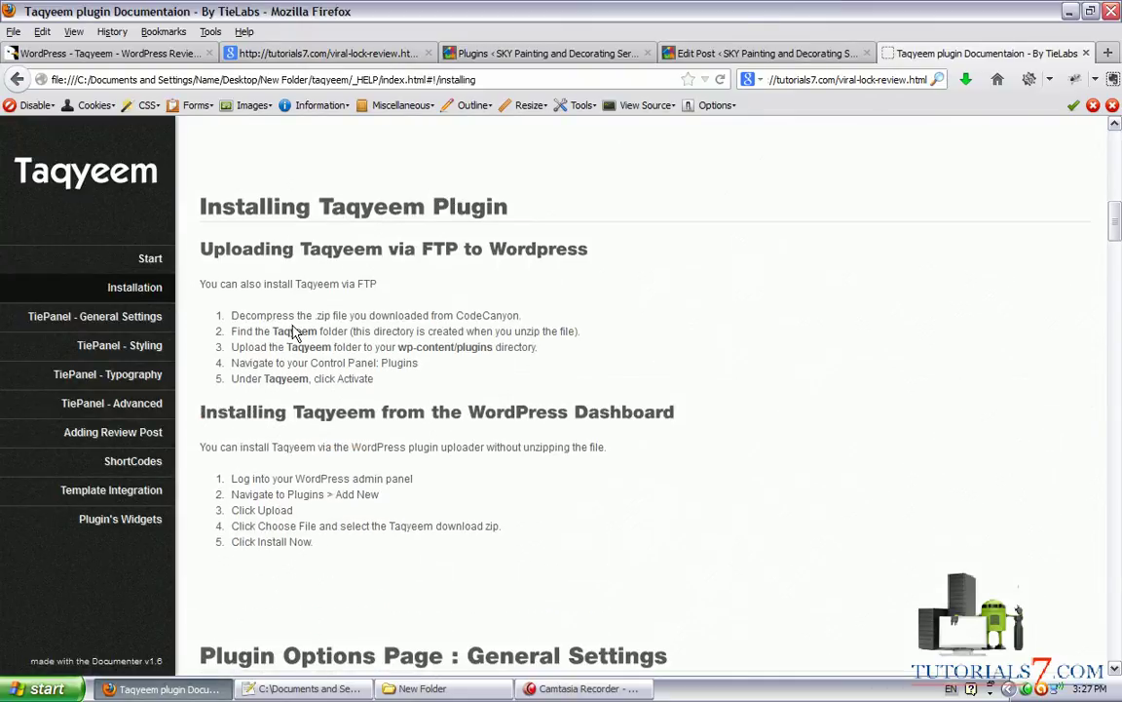
pyautogui.click(124, 325)
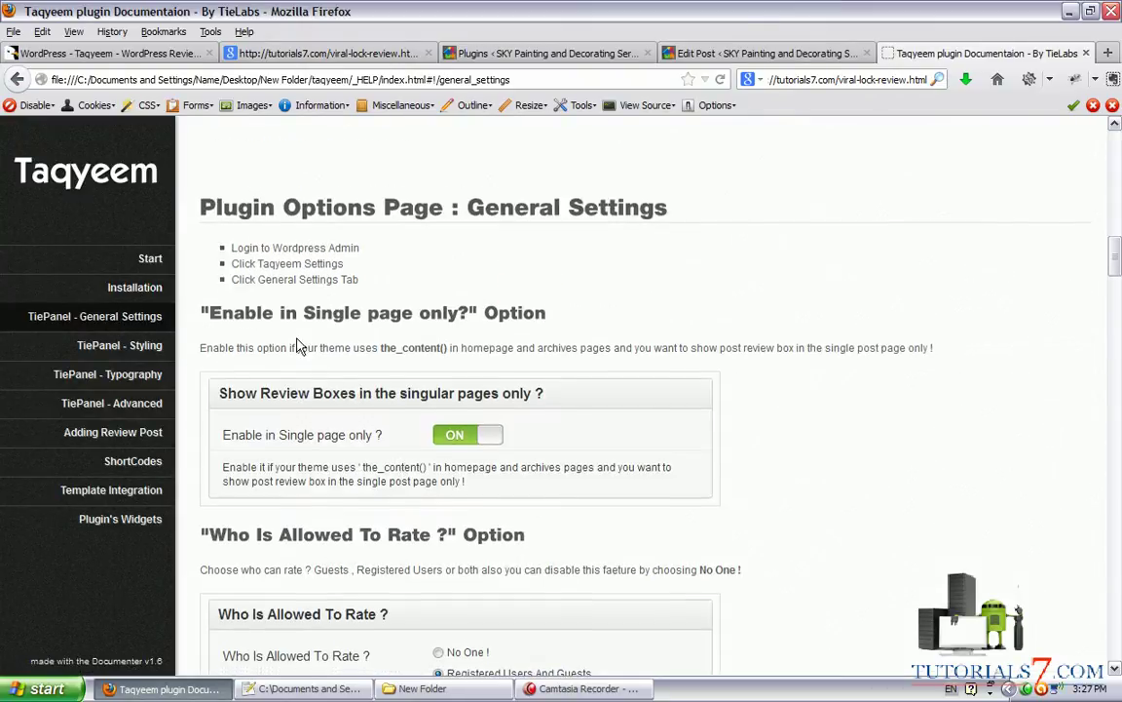
pyautogui.scroll(-5, 567, 266)
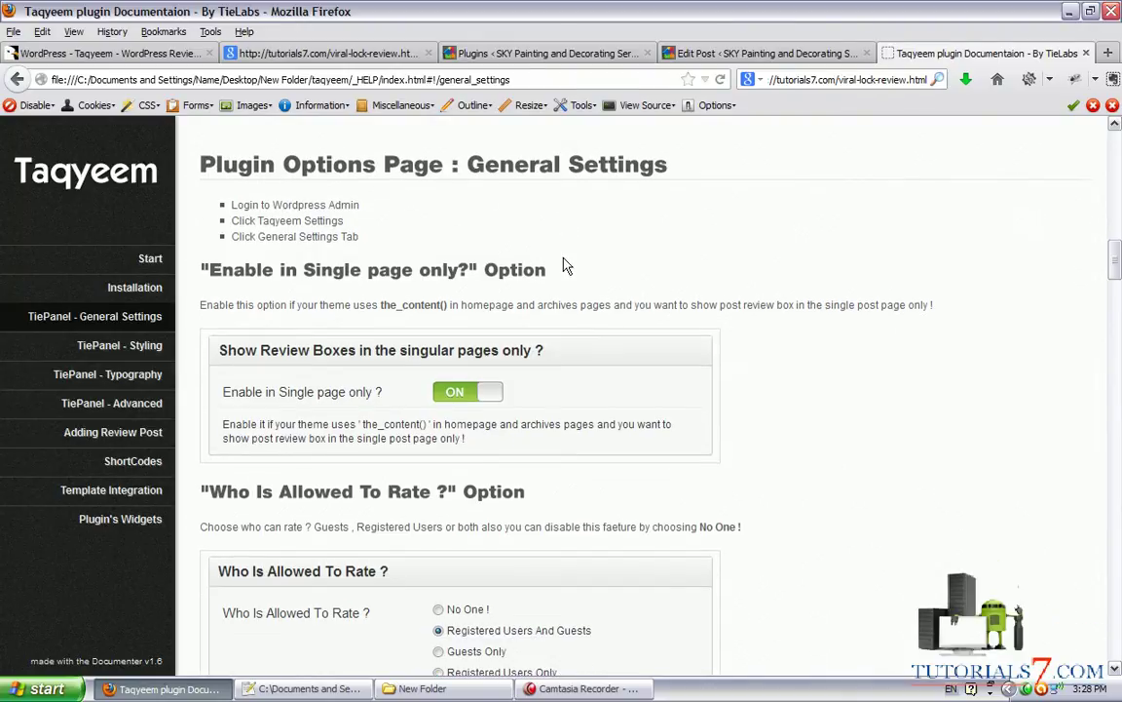
pyautogui.scroll(-6, 441, 273)
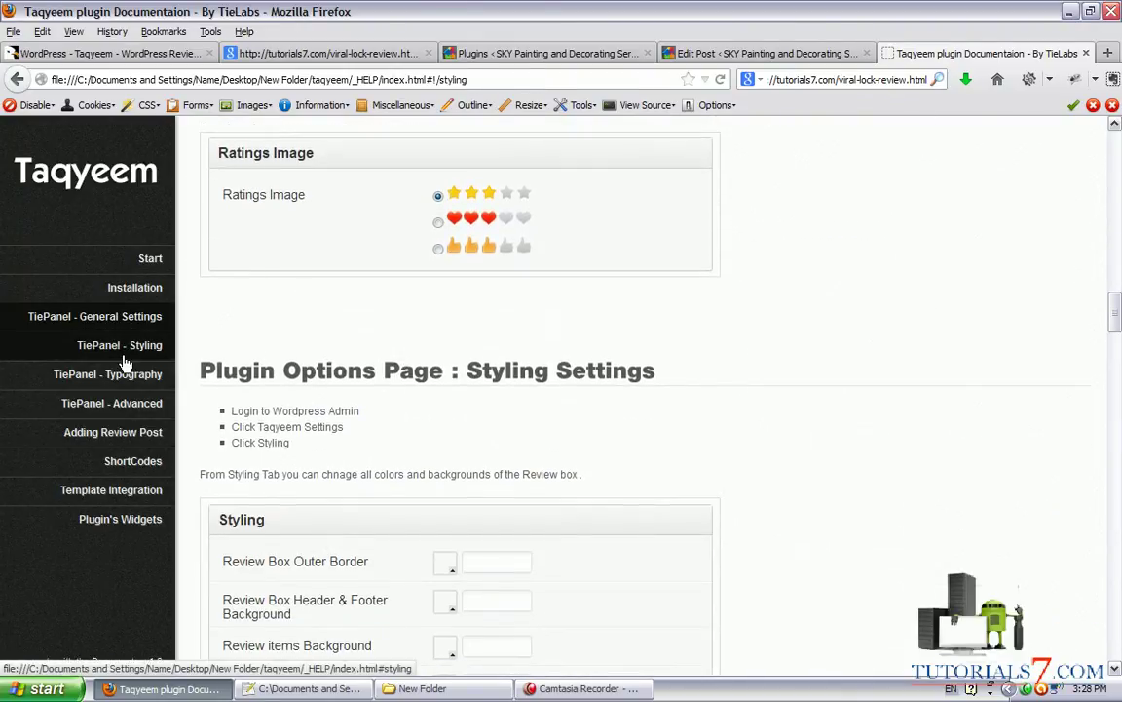
# Look through the Styling, Typography and Advanced settings sections of the Taqyeem documentation.
pyautogui.click(137, 347)
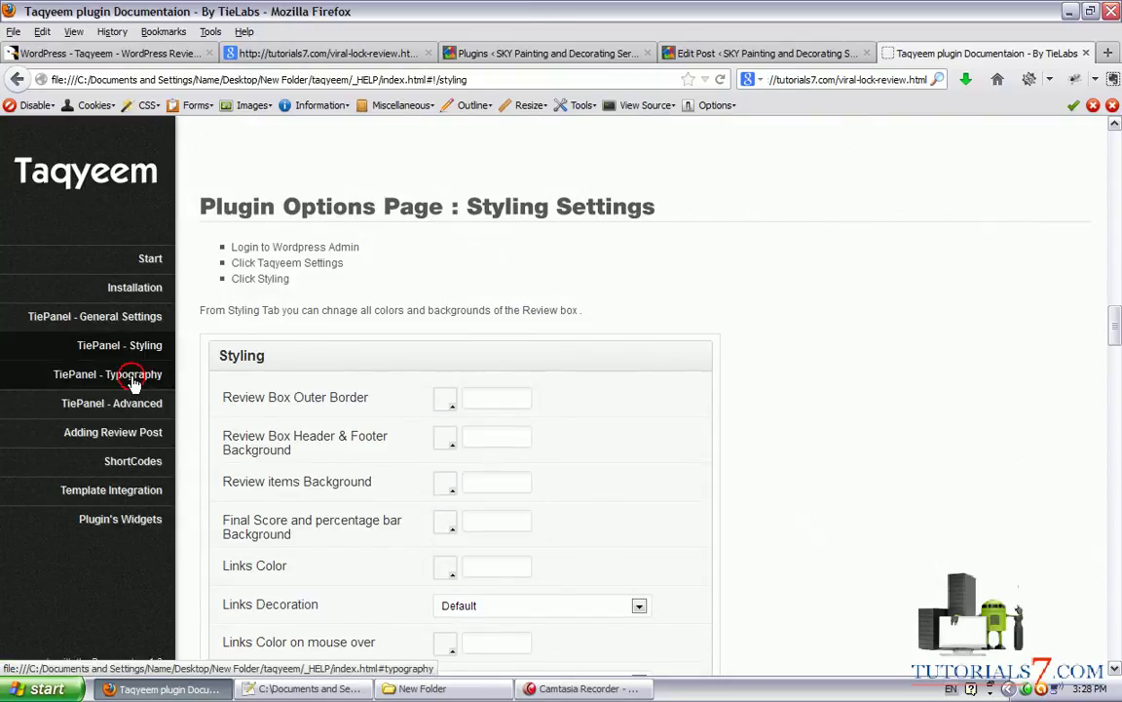
pyautogui.click(125, 376)
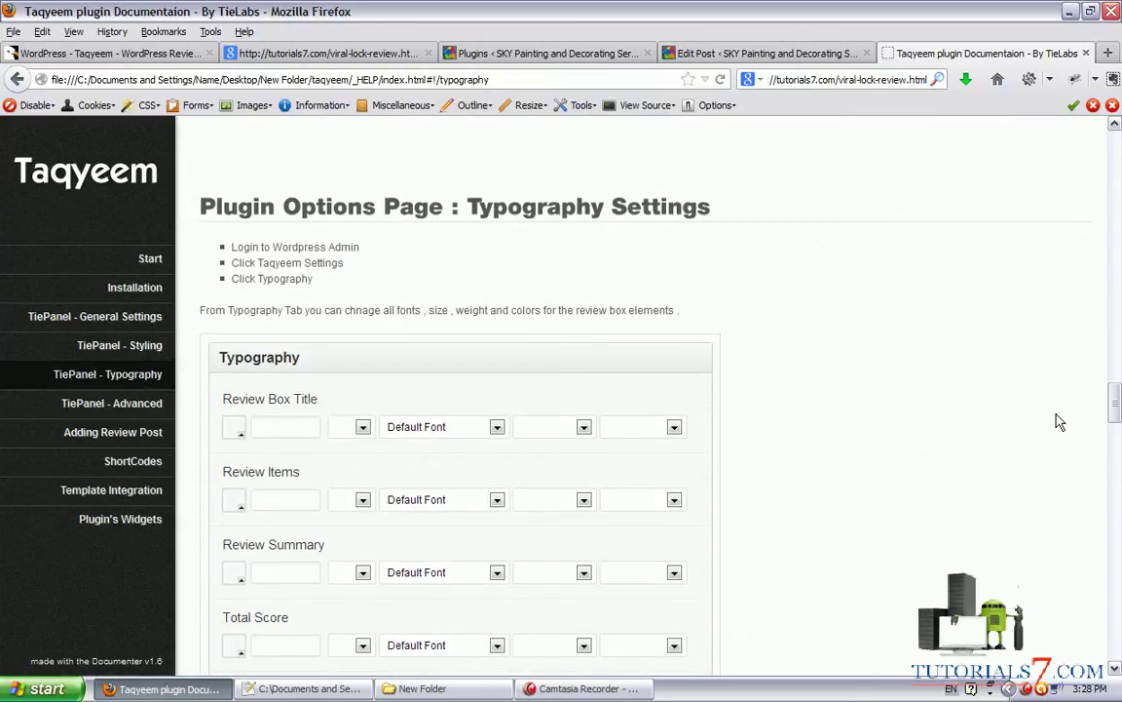
pyautogui.scroll(-3, 1105, 390)
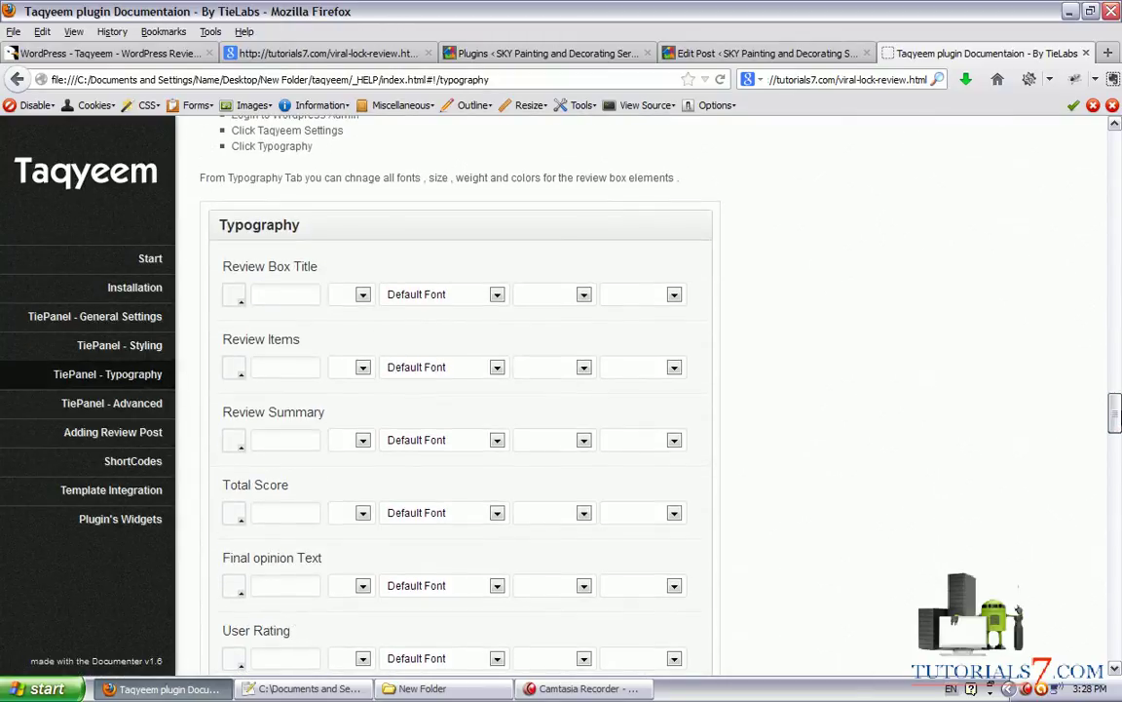
pyautogui.click(122, 403)
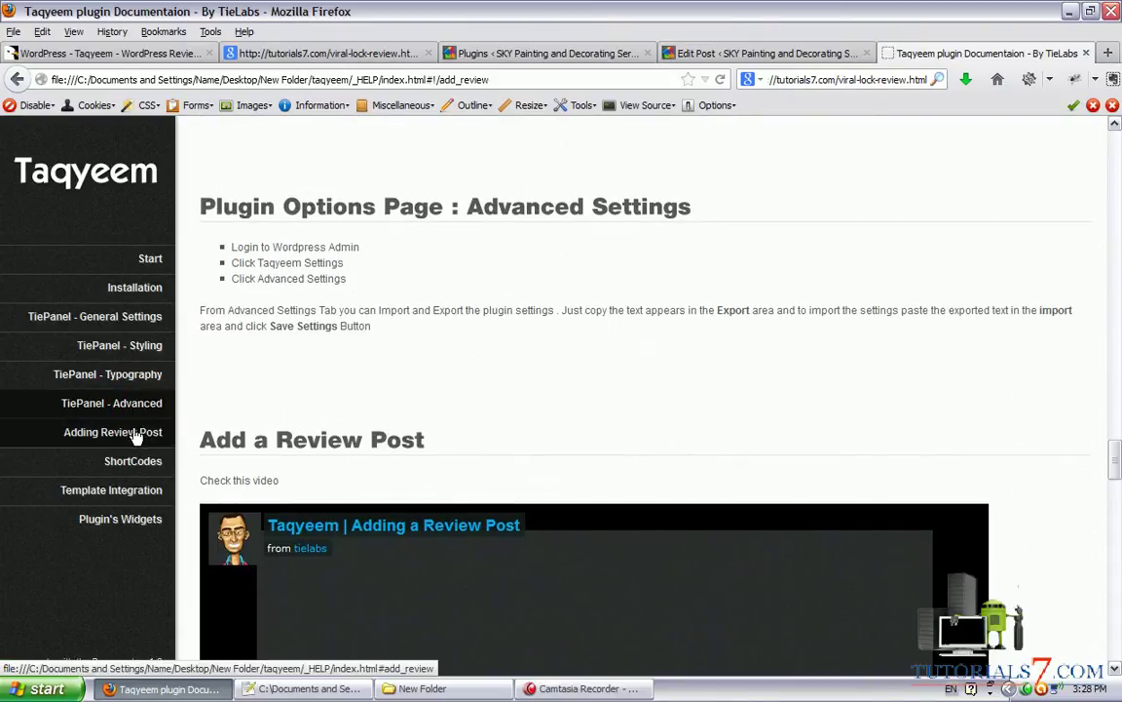
# Look through the documentation on adding review posts, shortcodes, template integration and the plugin's widgets.
pyautogui.click(155, 430)
pyautogui.click(144, 461)
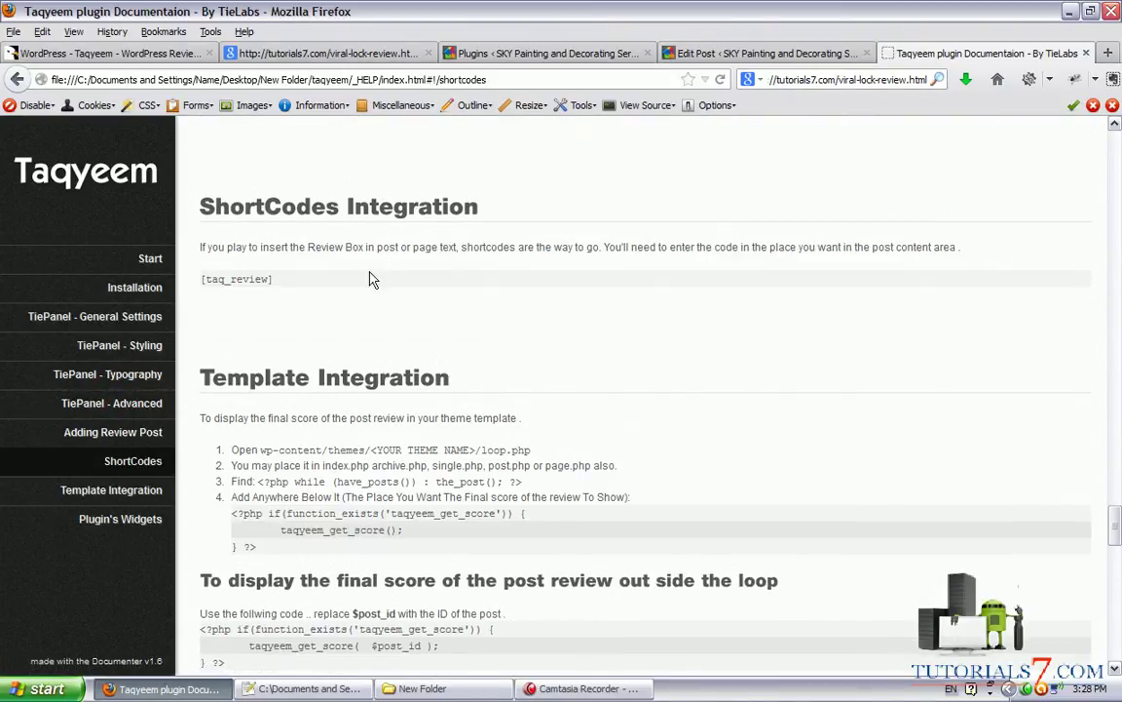
pyautogui.click(137, 490)
pyautogui.click(60, 520)
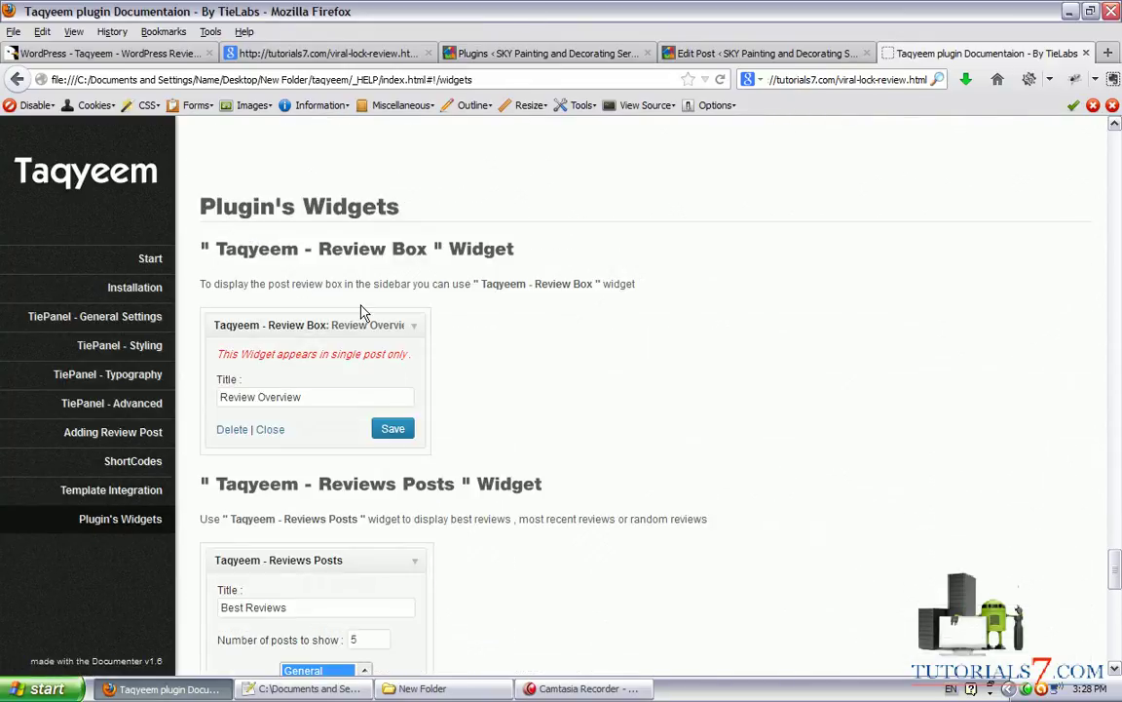
pyautogui.moveTo(234, 308)
pyautogui.mouseDown()
pyautogui.moveTo(487, 306)
pyautogui.moveTo(458, 485)
pyautogui.moveTo(246, 284)
pyautogui.mouseUp()
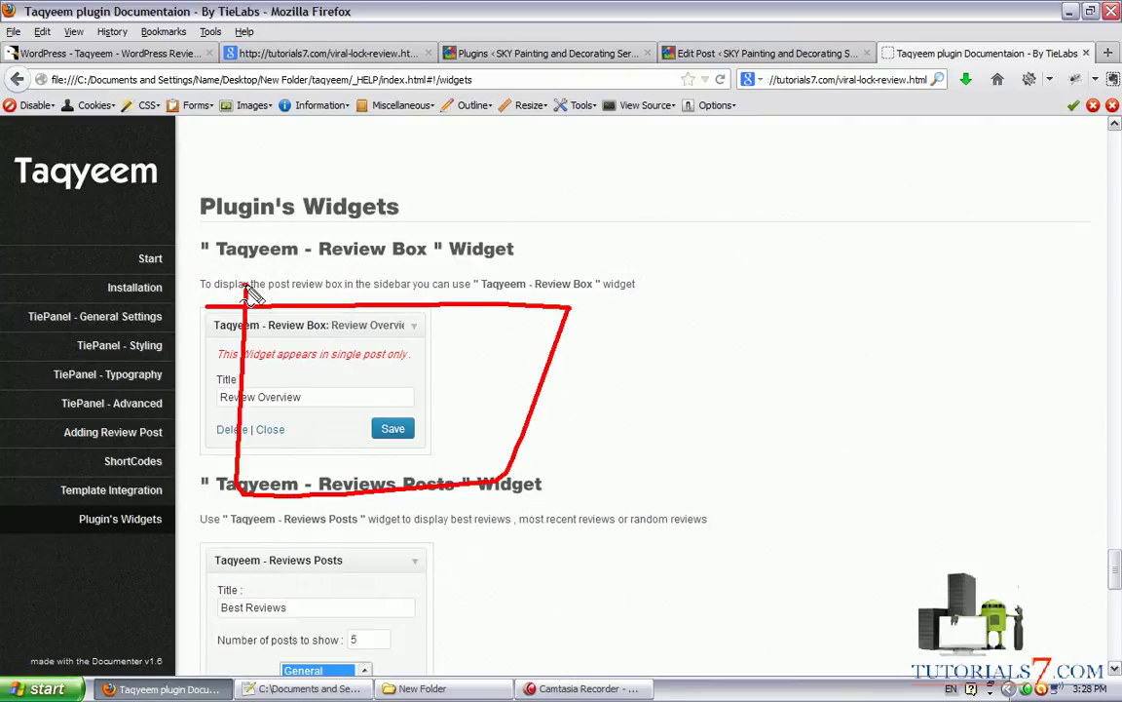
pyautogui.press('Escape')
pyautogui.moveTo(1113, 570); pyautogui.dragTo(1114, 636)
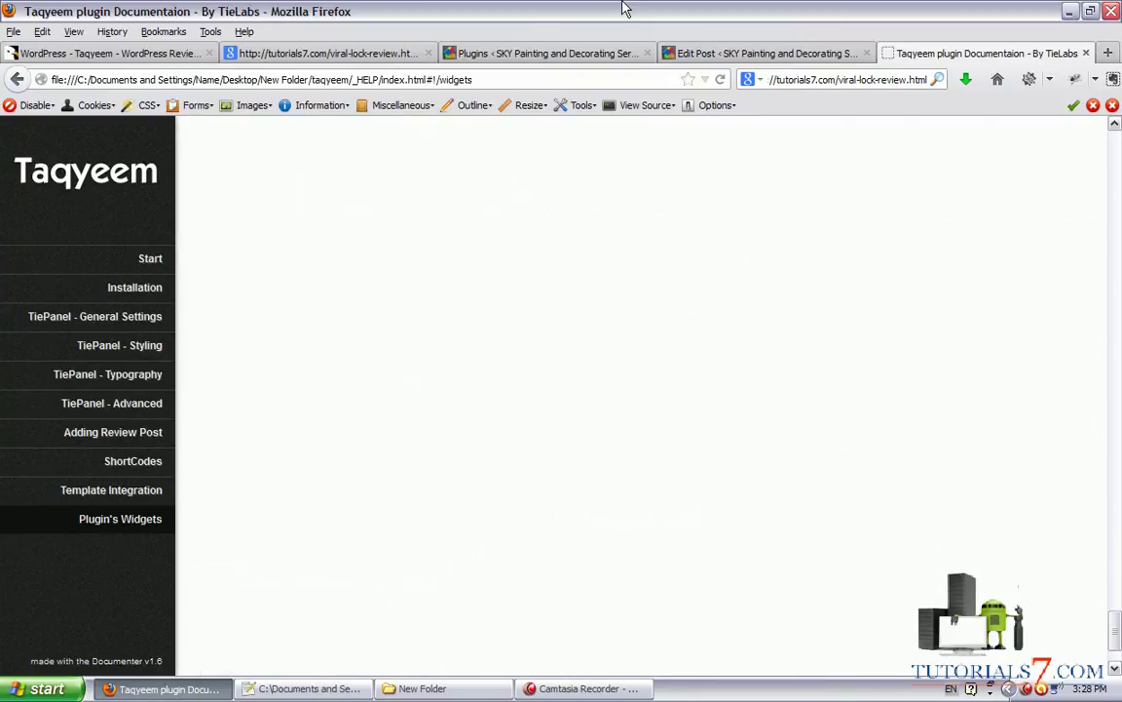
# Open the installed plugins list in the WordPress admin of SKY Painting and Decorating Services.
pyautogui.click(519, 53)
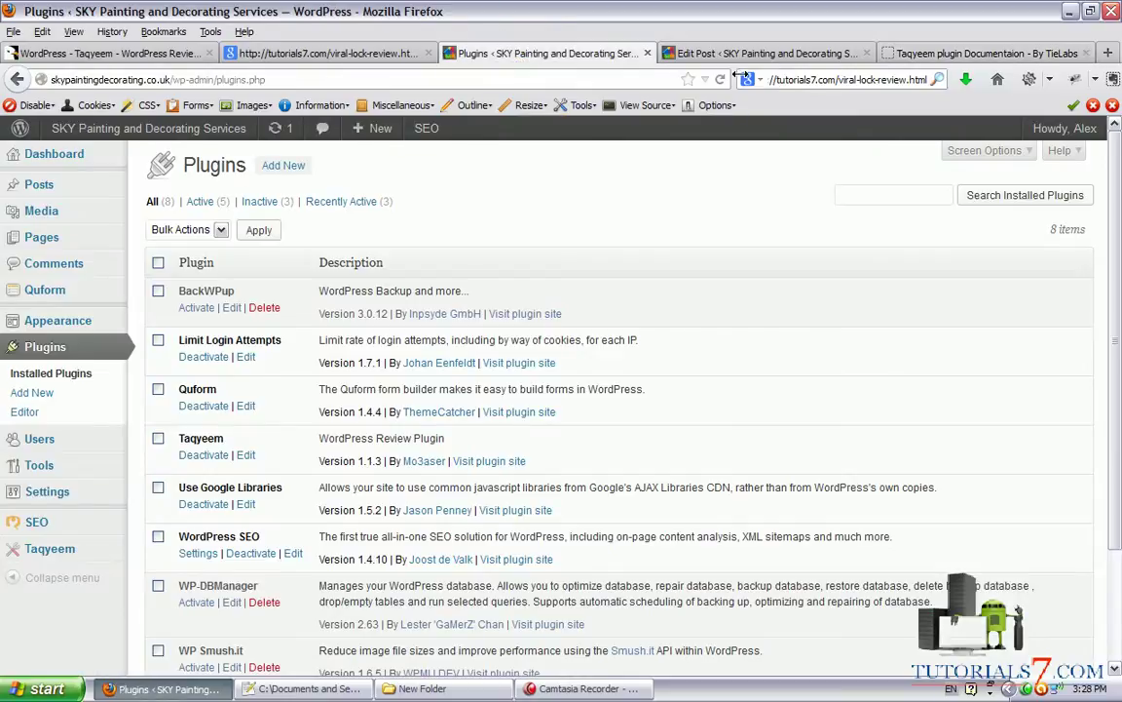
# Open the settings page of the Taqyeem plugin in the WordPress admin.
pyautogui.moveTo(76, 527)
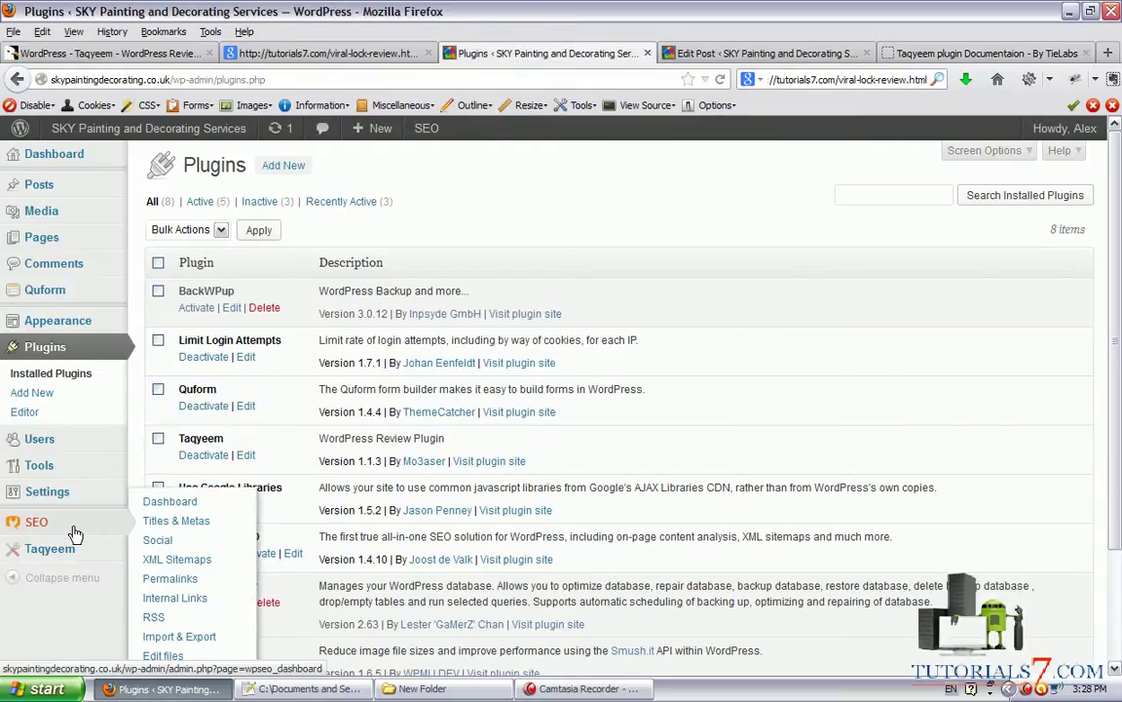
pyautogui.hotkey('ctrl', 'shift', 'd')
pyautogui.moveTo(109, 545)
pyautogui.mouseDown()
pyautogui.moveTo(4, 546)
pyautogui.moveTo(37, 573)
pyautogui.moveTo(119, 549)
pyautogui.moveTo(99, 538)
pyautogui.mouseUp()
pyautogui.press('Escape')
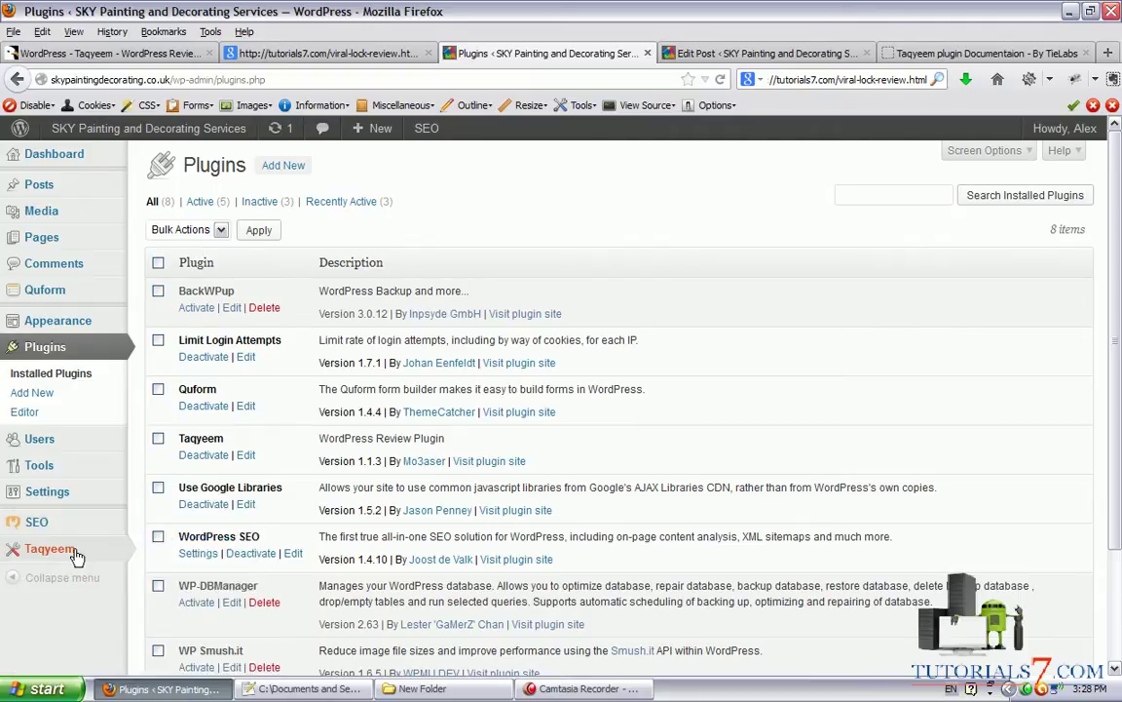
pyautogui.moveTo(77, 556)
pyautogui.click(181, 545)
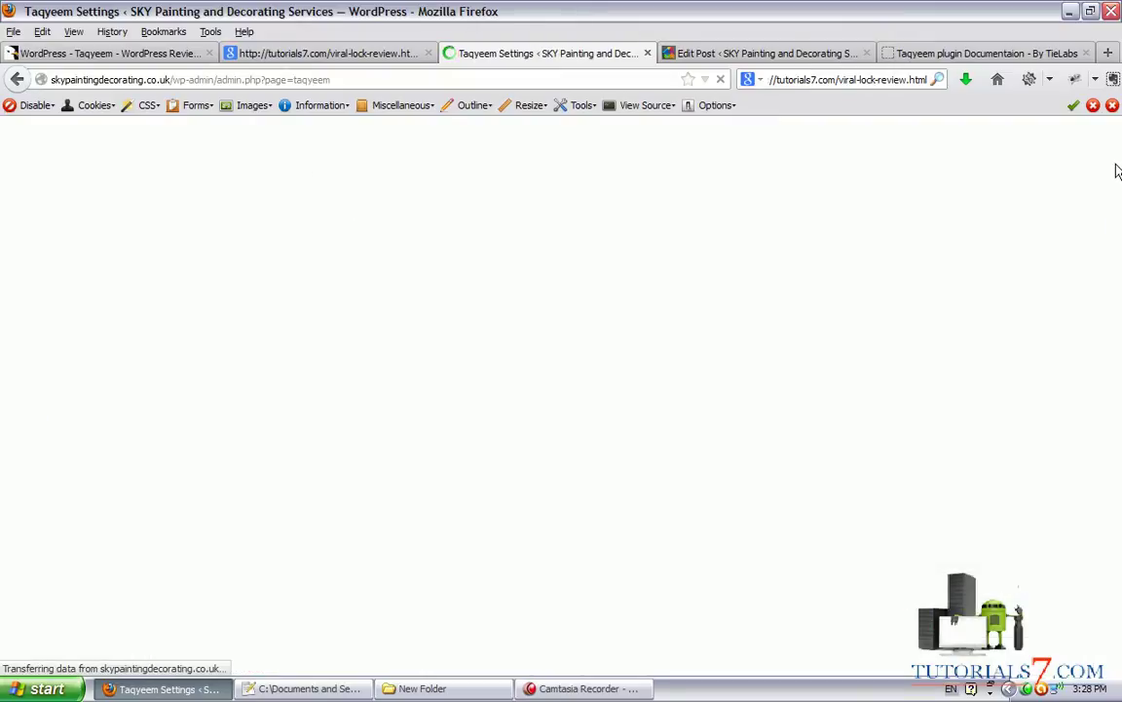
pyautogui.click(1117, 170)
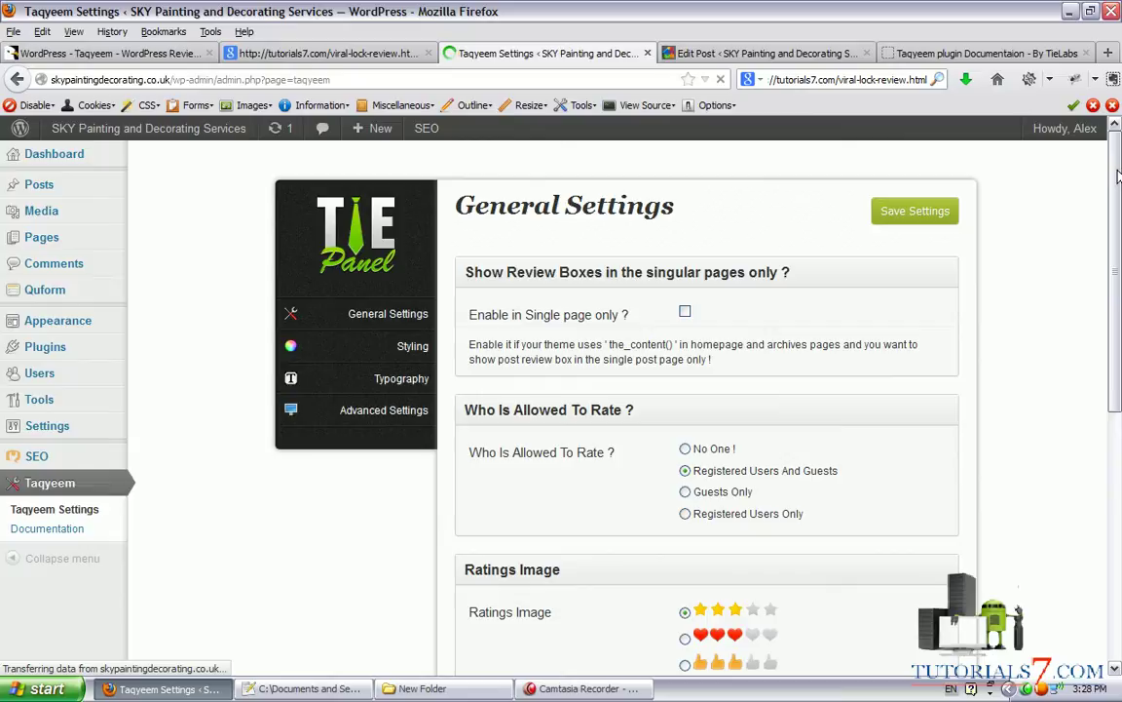
# Examine the General Settings for showing review boxes on single pages only and for who is allowed to rate.
pyautogui.scroll(-2, 380, 268)
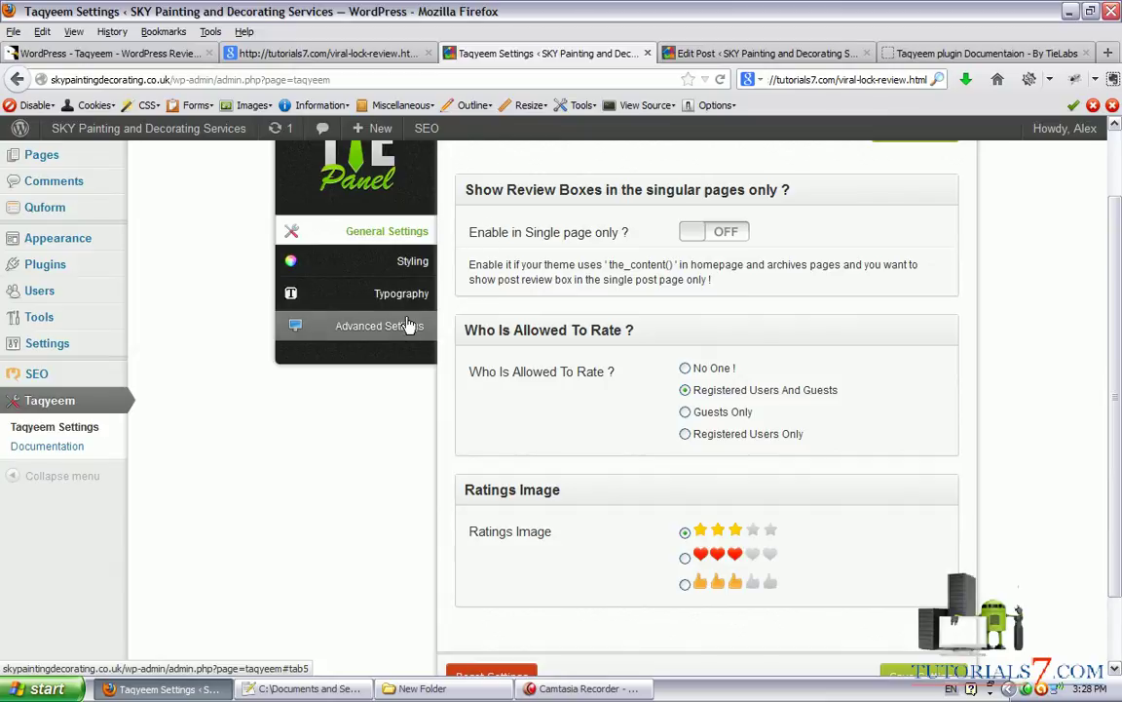
pyautogui.moveTo(495, 249); pyautogui.dragTo(477, 250)
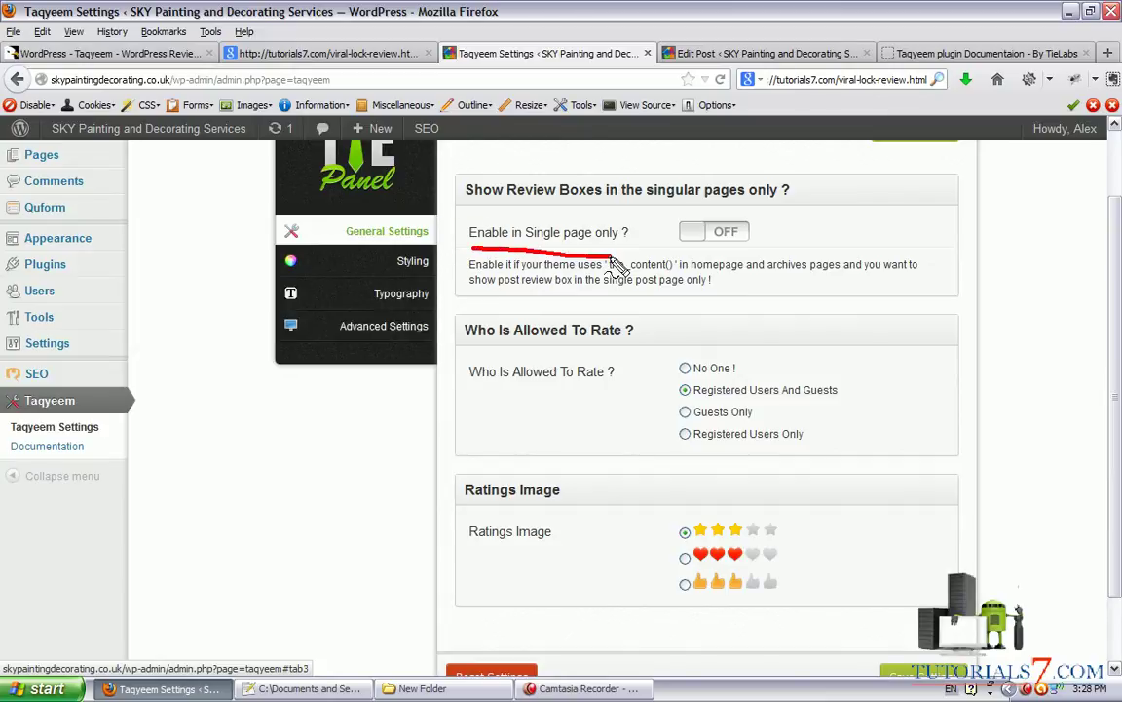
pyautogui.moveTo(612, 259)
pyautogui.mouseDown()
pyautogui.moveTo(638, 259)
pyautogui.moveTo(643, 234)
pyautogui.moveTo(468, 223)
pyautogui.moveTo(456, 242)
pyautogui.mouseUp()
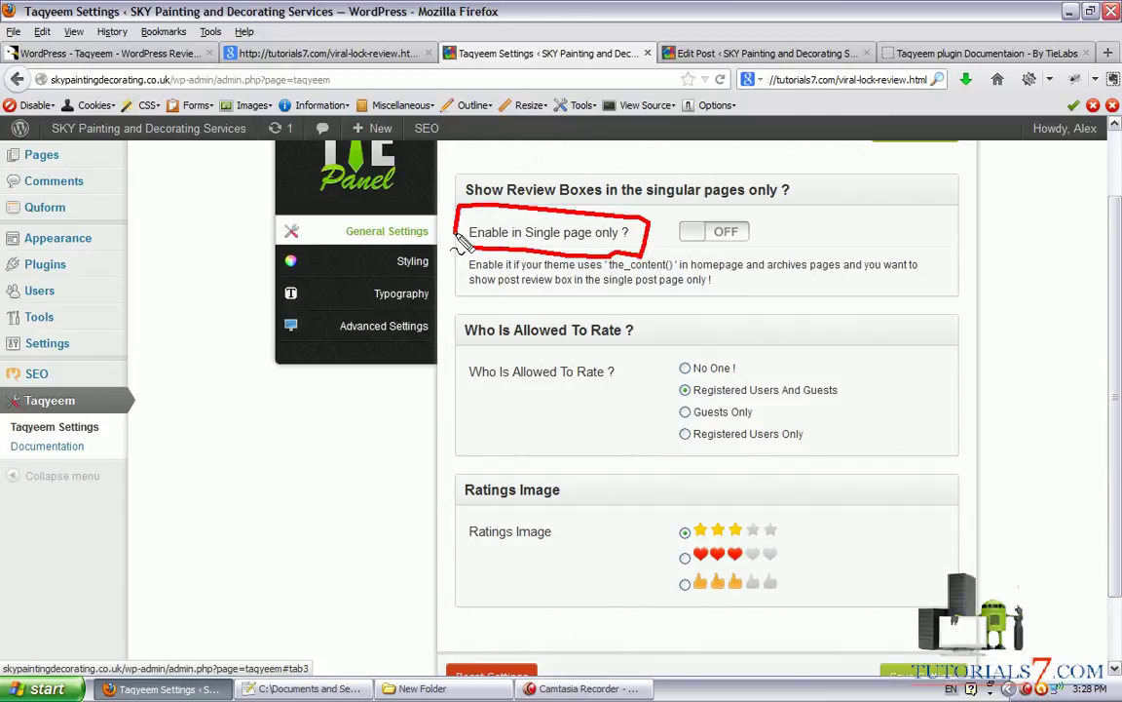
pyautogui.moveTo(450, 389)
pyautogui.mouseDown()
pyautogui.moveTo(609, 390)
pyautogui.moveTo(636, 358)
pyautogui.moveTo(413, 343)
pyautogui.moveTo(443, 395)
pyautogui.mouseUp()
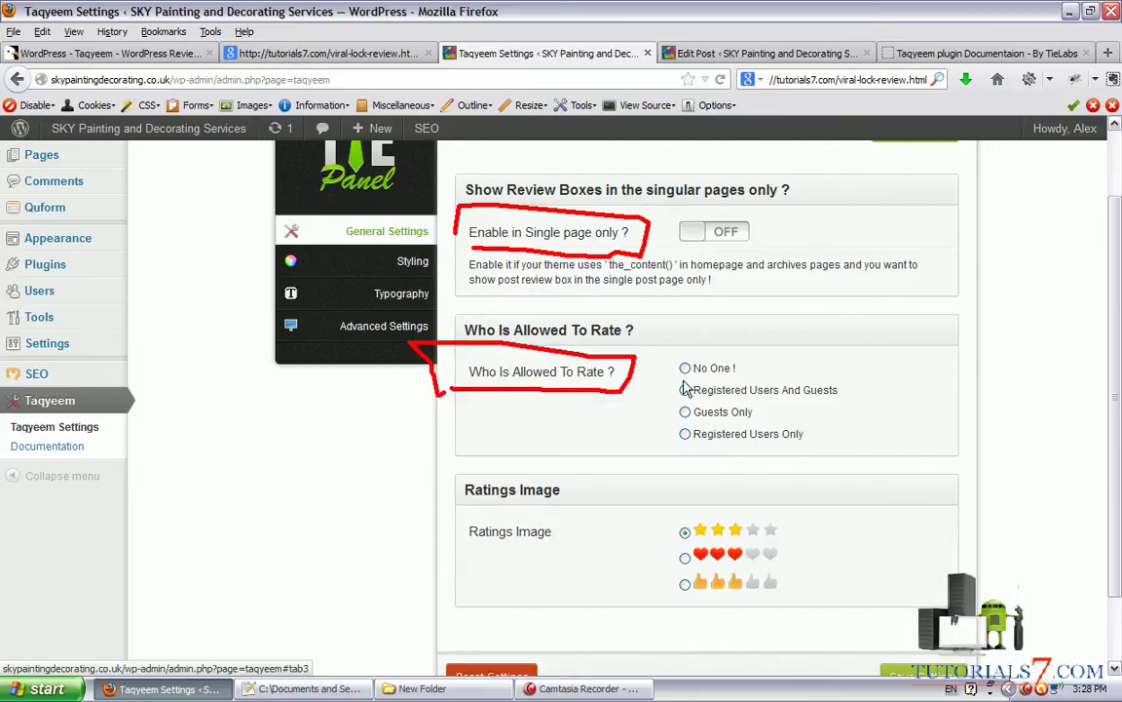
pyautogui.press('Escape')
pyautogui.moveTo(679, 380)
pyautogui.mouseDown()
pyautogui.moveTo(746, 370)
pyautogui.moveTo(750, 352)
pyautogui.moveTo(668, 375)
pyautogui.moveTo(849, 398)
pyautogui.mouseUp()
pyautogui.moveTo(689, 424); pyautogui.dragTo(739, 417)
pyautogui.moveTo(679, 449); pyautogui.dragTo(807, 452)
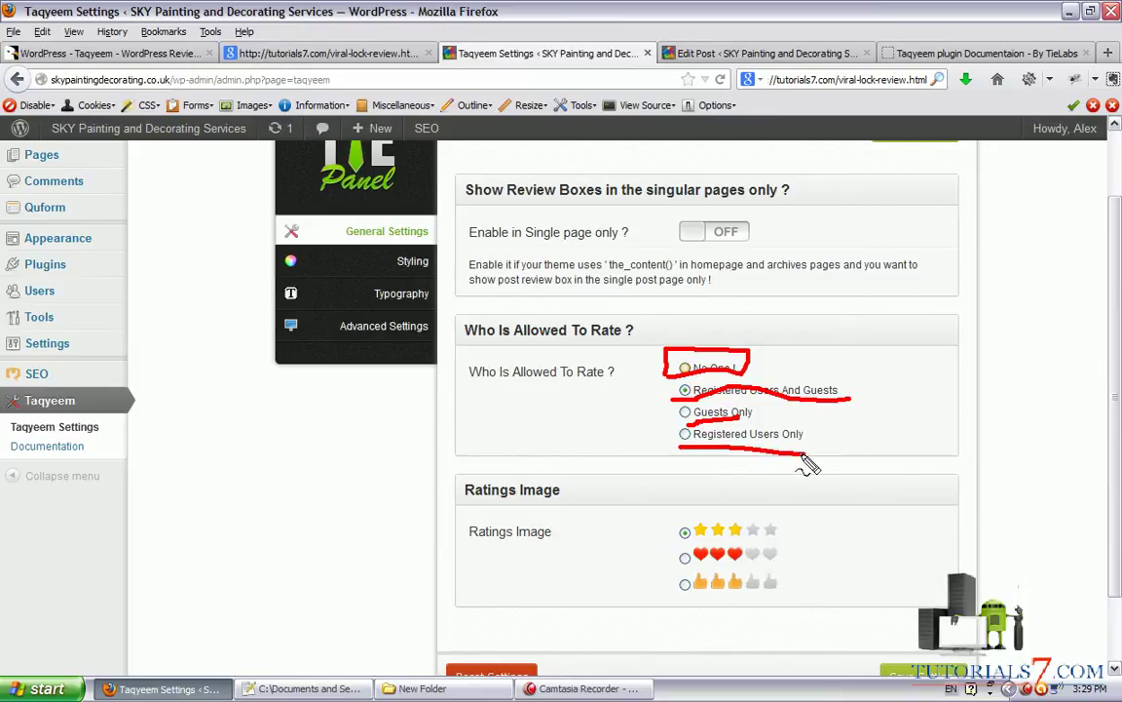
pyautogui.press('Escape')
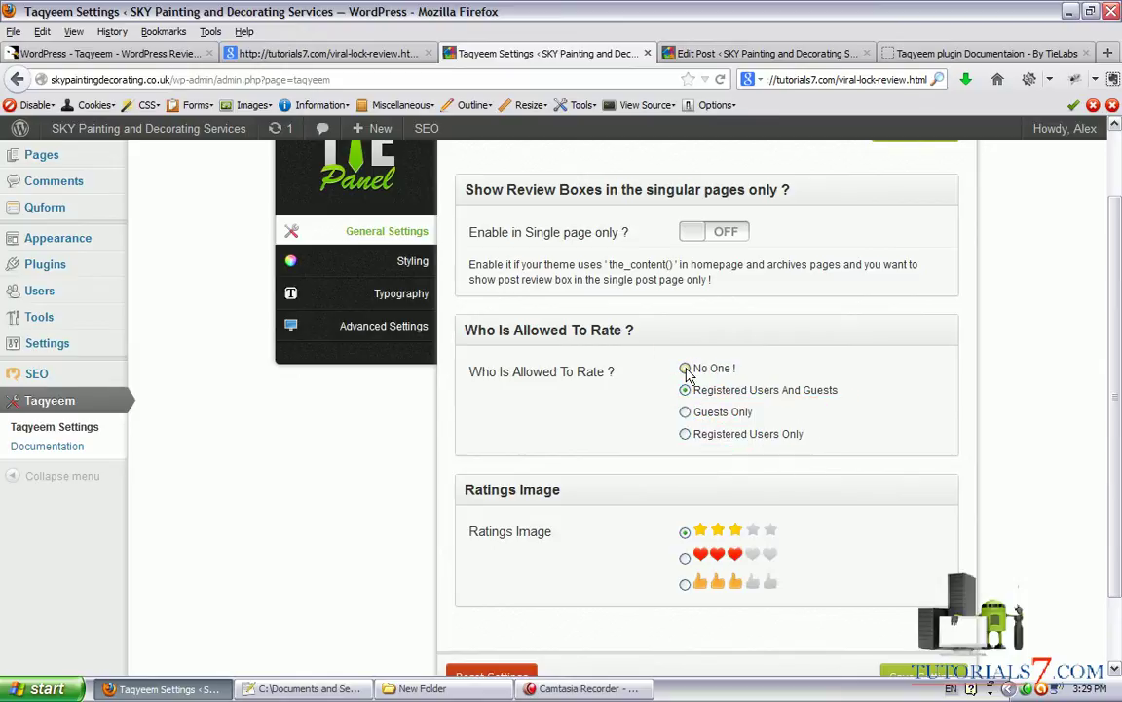
# Set who is allowed to rate to No One!, review the ratings image choices and save the settings.
pyautogui.scroll(-2, 662, 494)
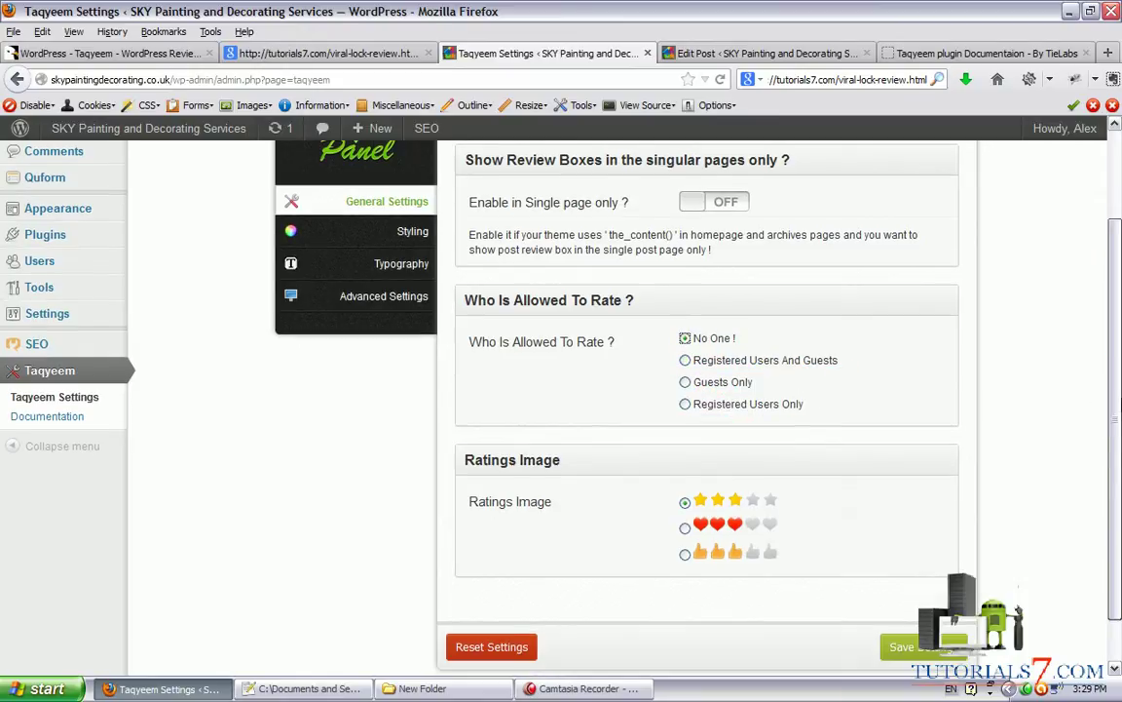
pyautogui.hotkey('ctrl', 'shift', 'd')
pyautogui.moveTo(509, 462)
pyautogui.mouseDown()
pyautogui.moveTo(512, 477)
pyautogui.moveTo(665, 508)
pyautogui.moveTo(623, 512)
pyautogui.mouseUp()
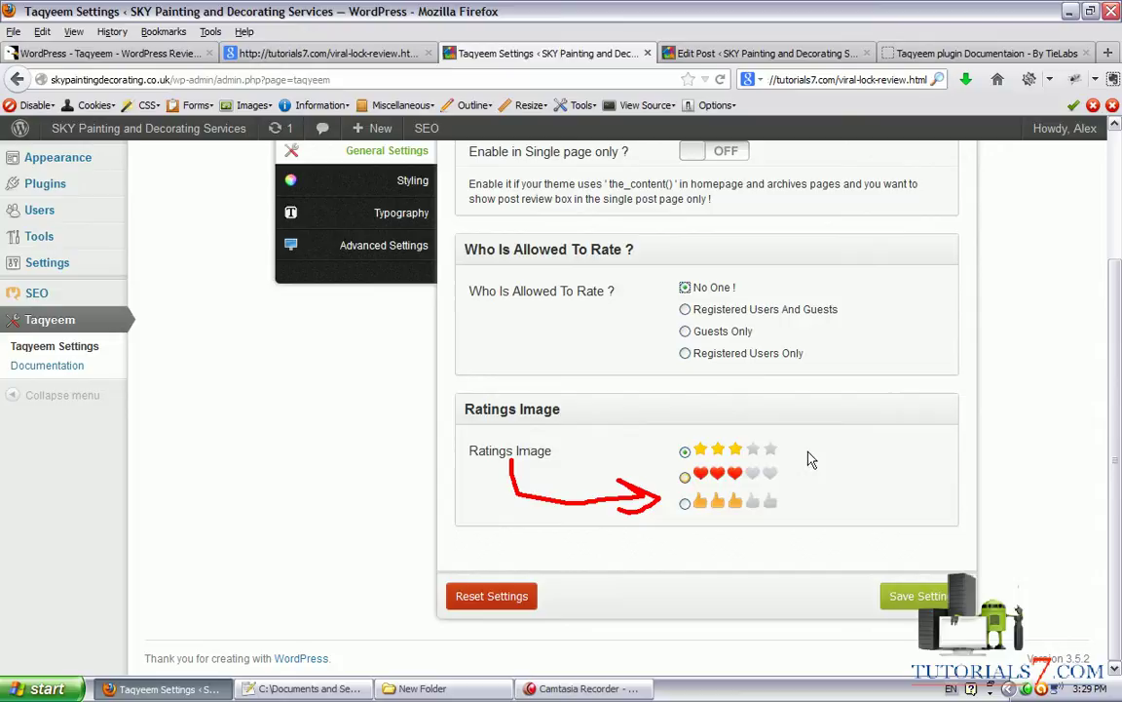
pyautogui.press('Escape')
pyautogui.click(916, 596)
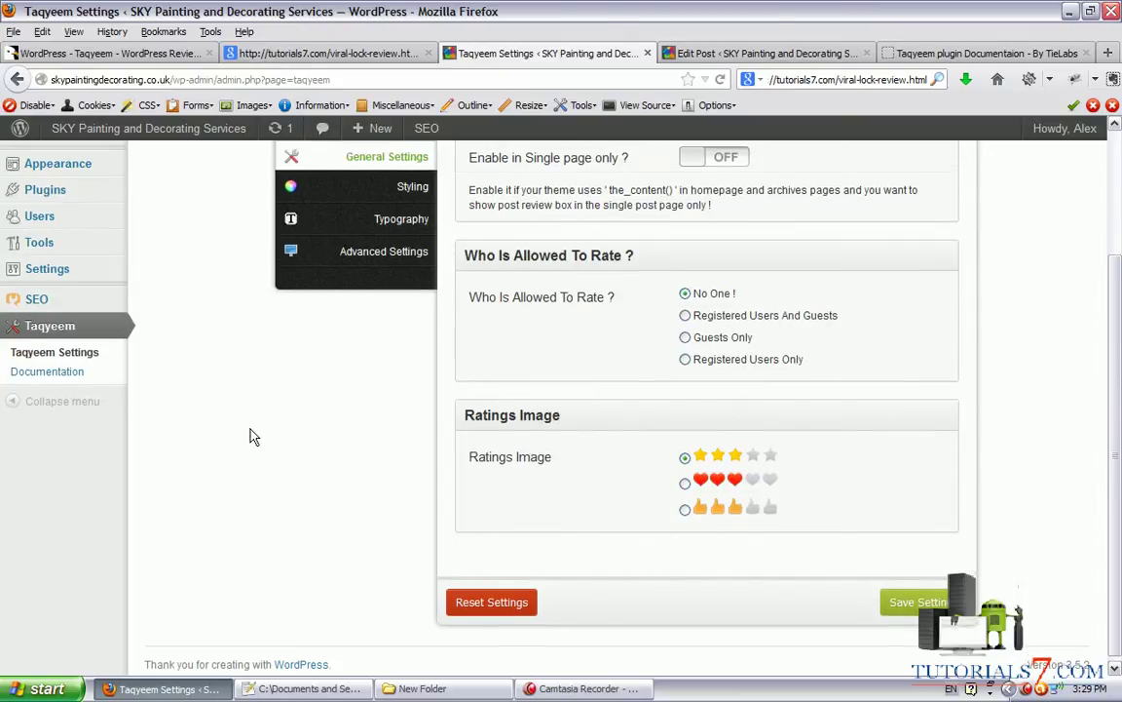
# Open the Styling settings and examine the review box colour options, including the outer border's colour picker.
pyautogui.scroll(3, 250, 435)
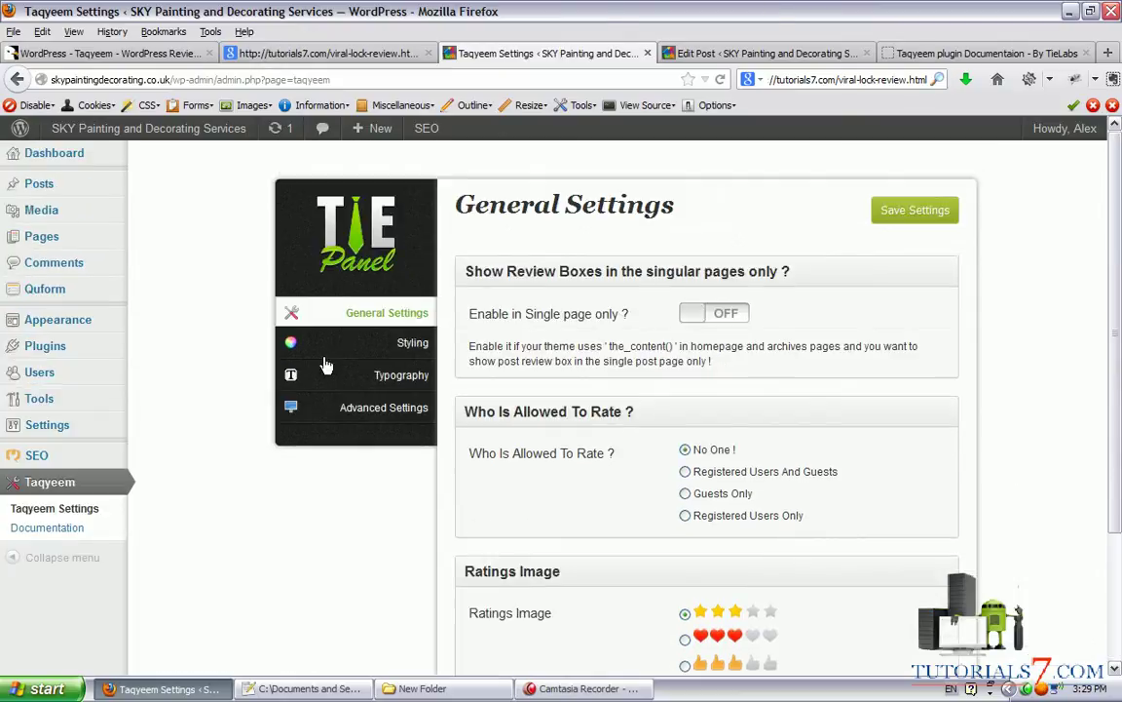
pyautogui.click(401, 378)
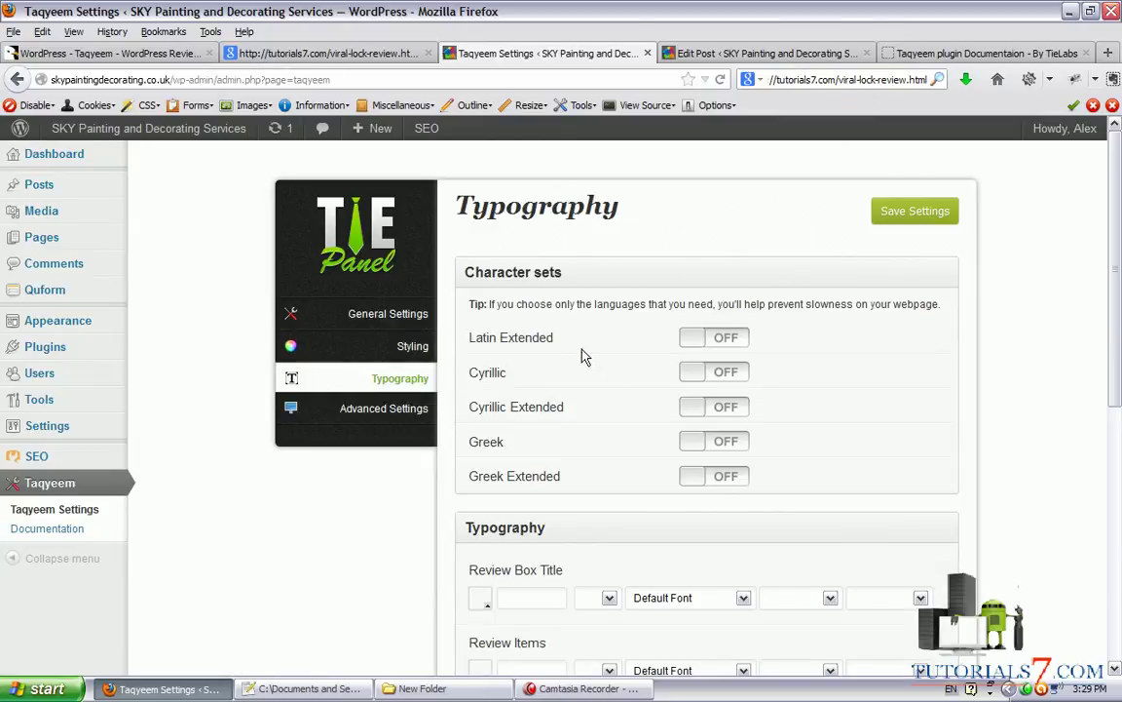
pyautogui.click(412, 344)
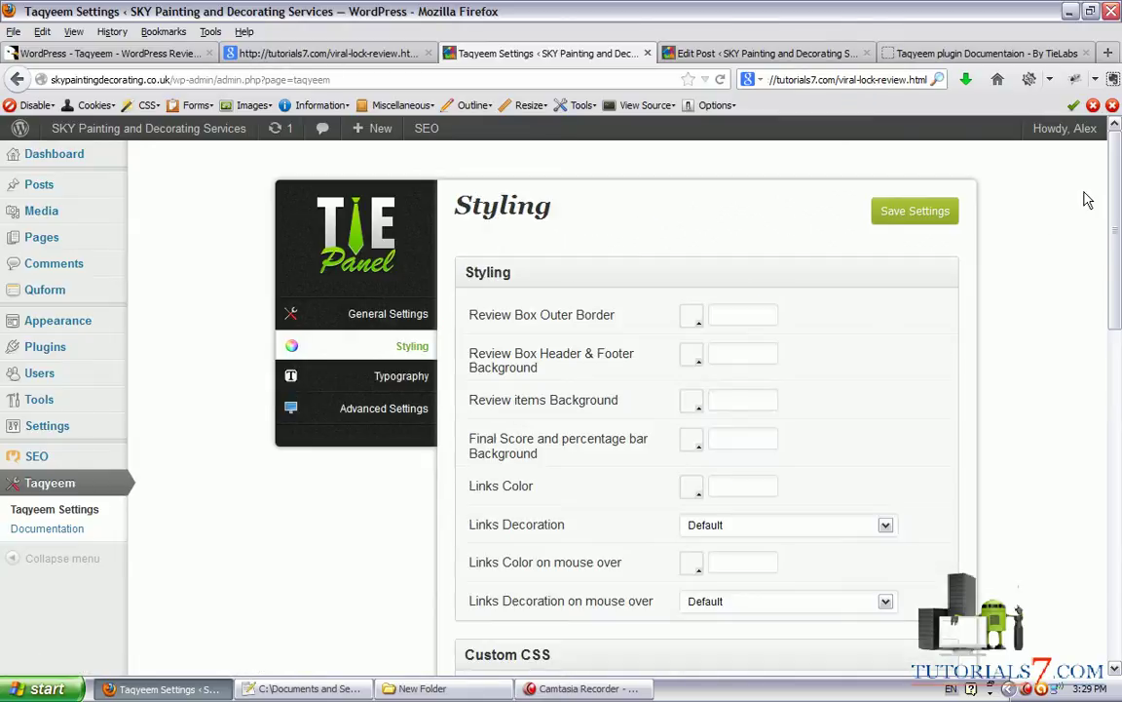
pyautogui.moveTo(1117, 186); pyautogui.dragTo(878, 235)
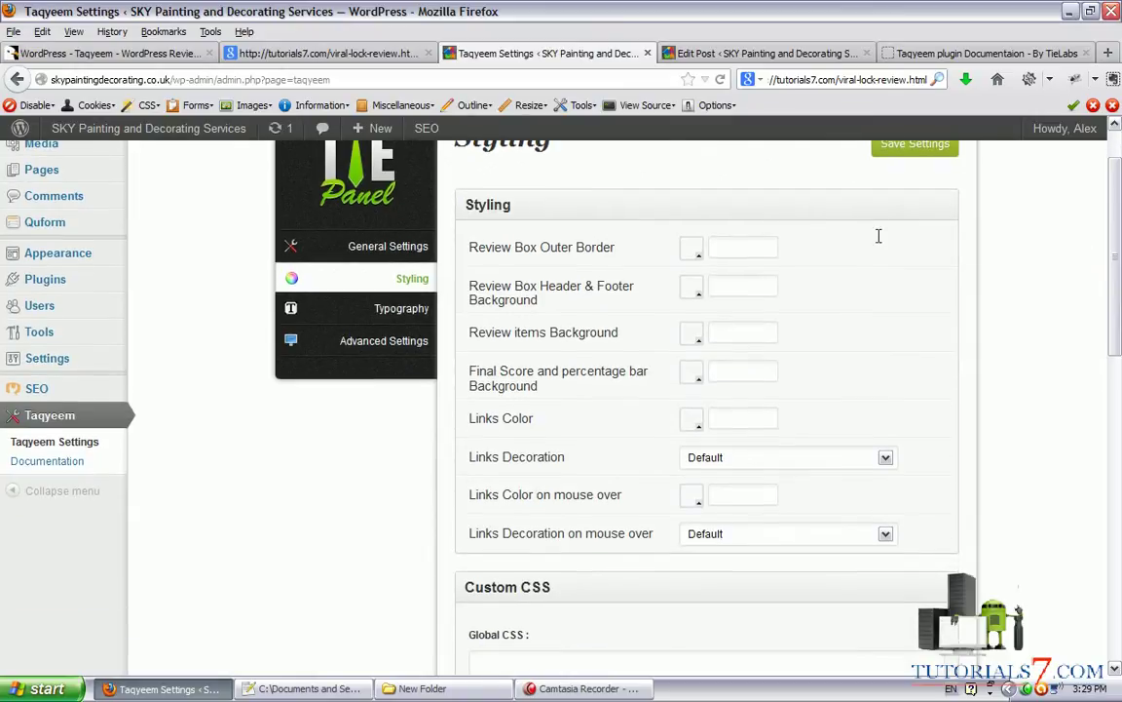
pyautogui.click(698, 256)
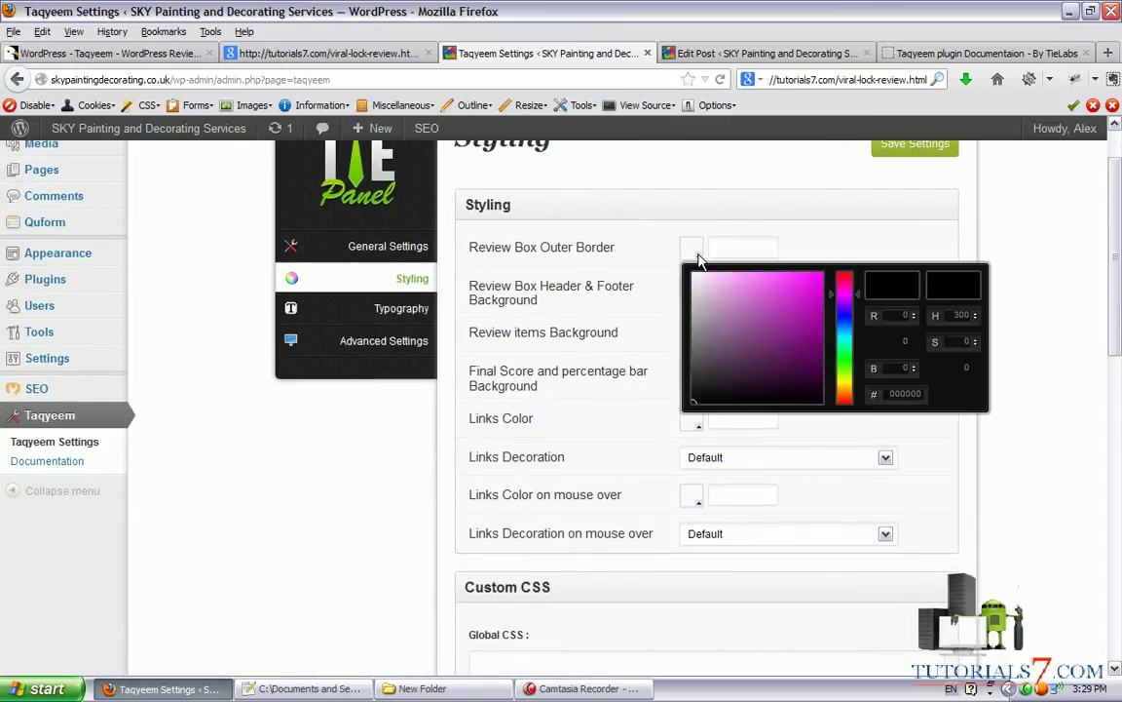
pyautogui.click(696, 247)
pyautogui.click(694, 250)
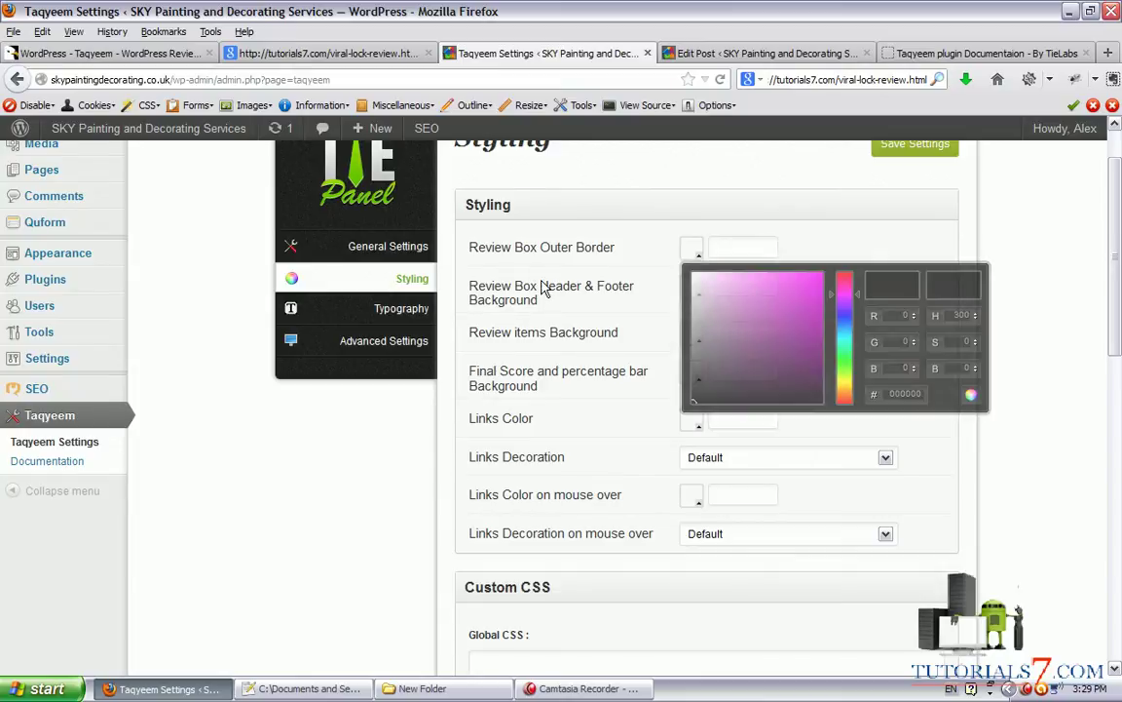
pyautogui.click(521, 308)
pyautogui.moveTo(512, 341); pyautogui.dragTo(559, 334)
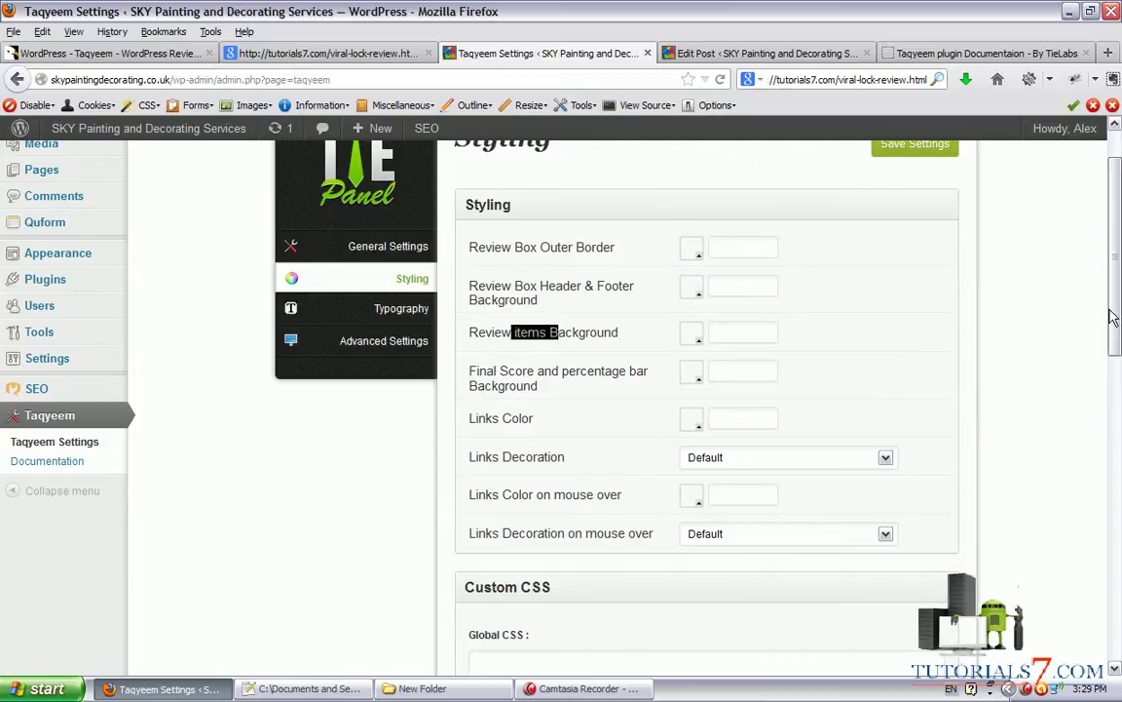
# Look through the link styling options and the Custom CSS fields for global, tablet and phone widths.
pyautogui.scroll(-2, 1003, 283)
pyautogui.scroll(-2, 532, 321)
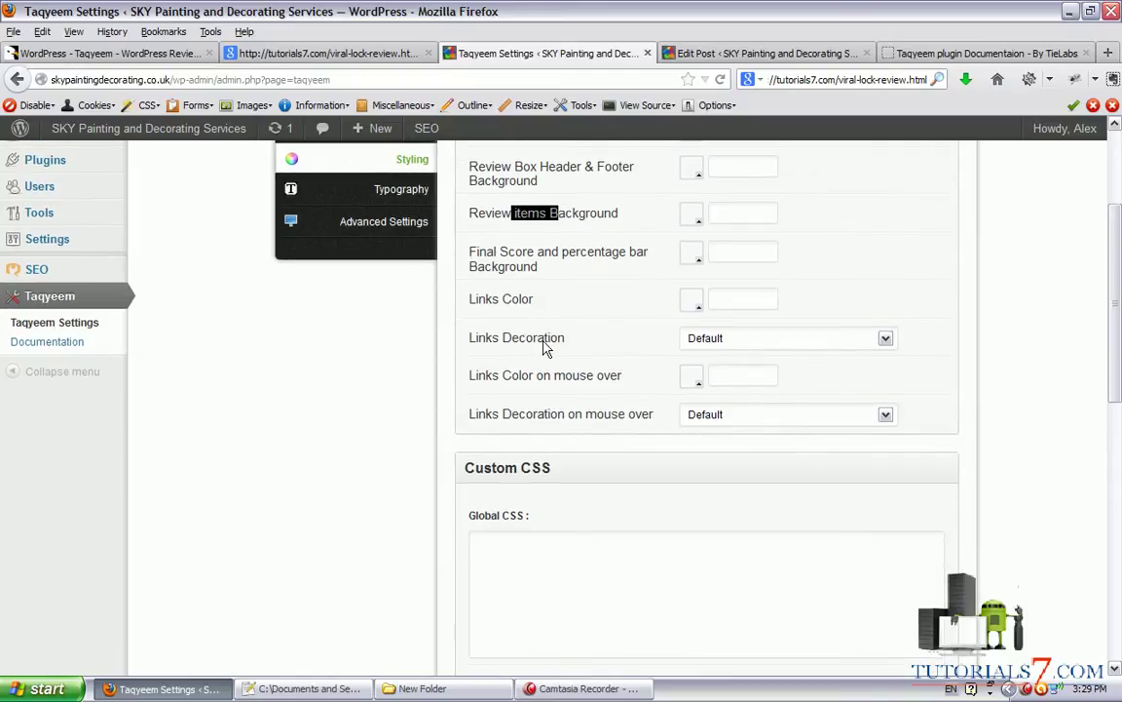
pyautogui.scroll(-5, 538, 390)
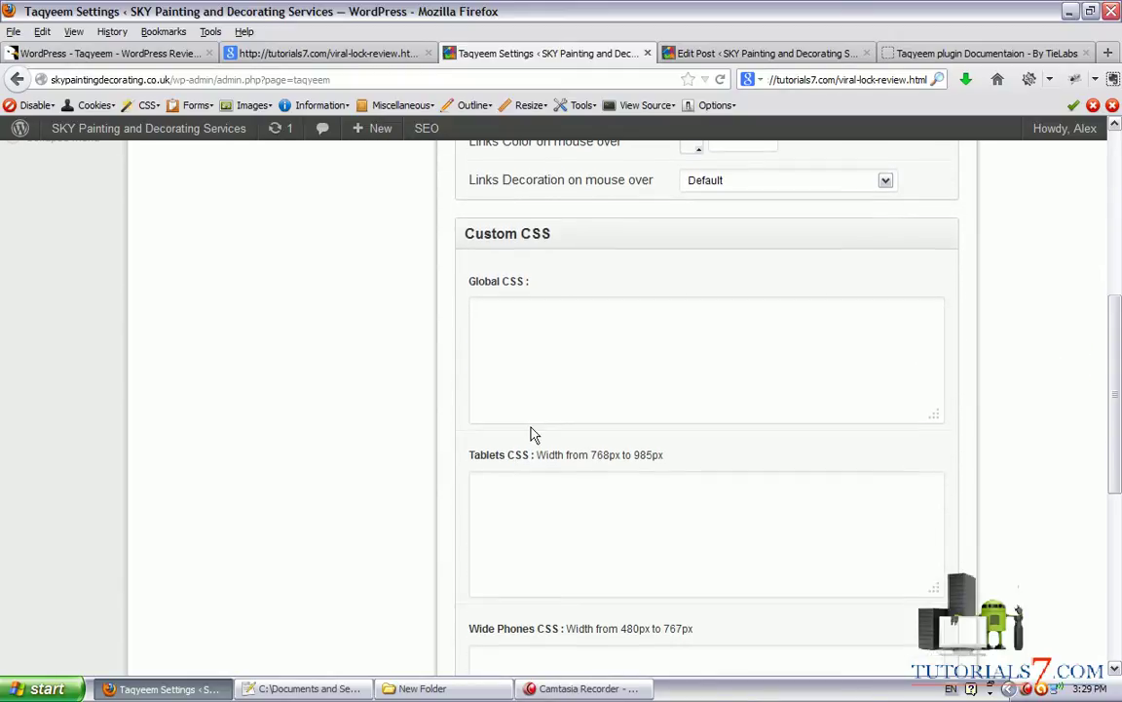
pyautogui.hotkey('ctrl', 'shift', 'd')
pyautogui.moveTo(477, 332); pyautogui.dragTo(612, 329)
pyautogui.moveTo(517, 365); pyautogui.dragTo(672, 364)
pyautogui.moveTo(589, 391); pyautogui.dragTo(678, 392)
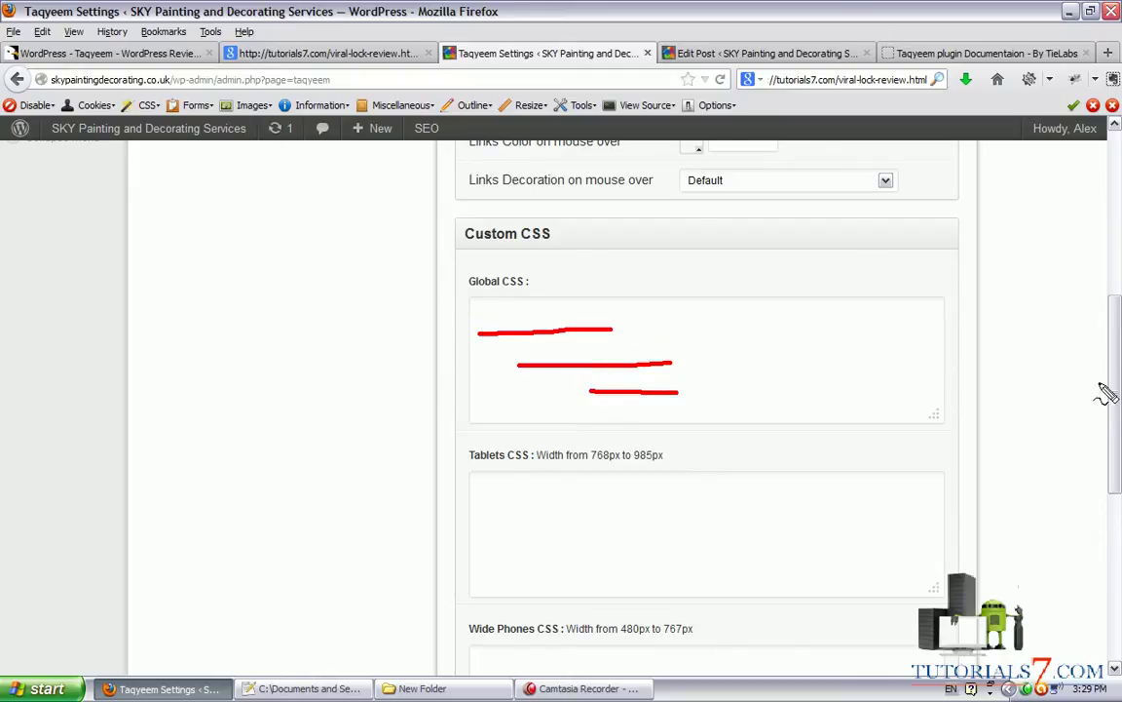
pyautogui.press('Escape')
pyautogui.moveTo(1116, 451); pyautogui.dragTo(1119, 658)
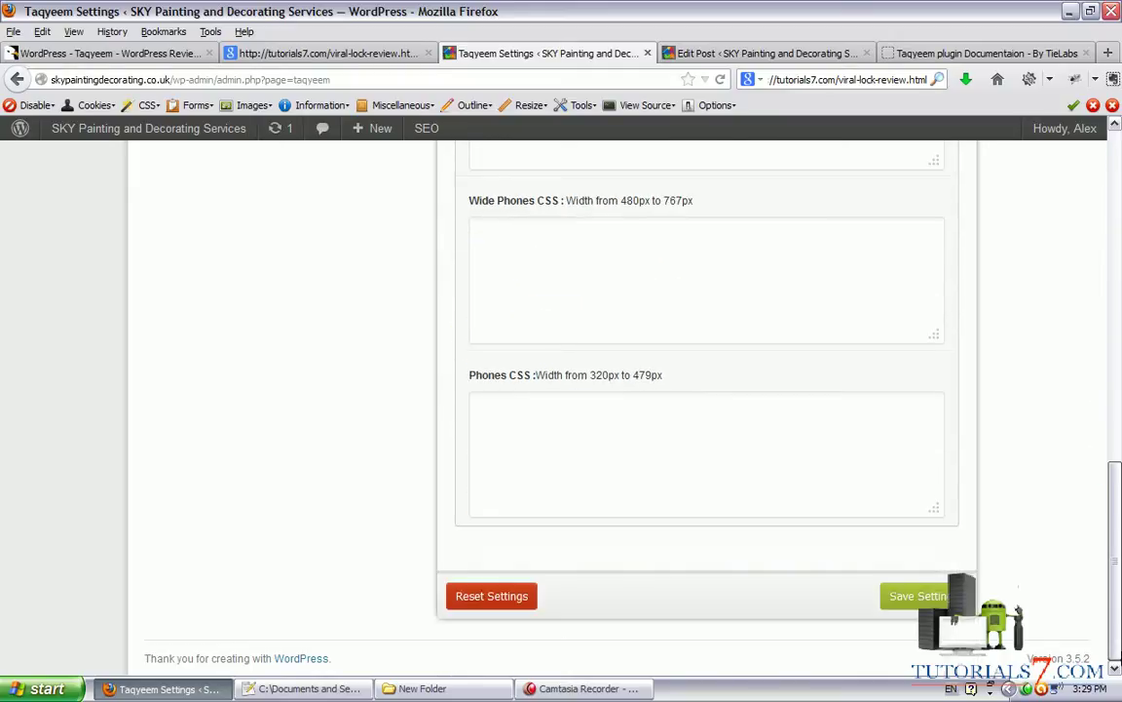
pyautogui.scroll(14, 1119, 224)
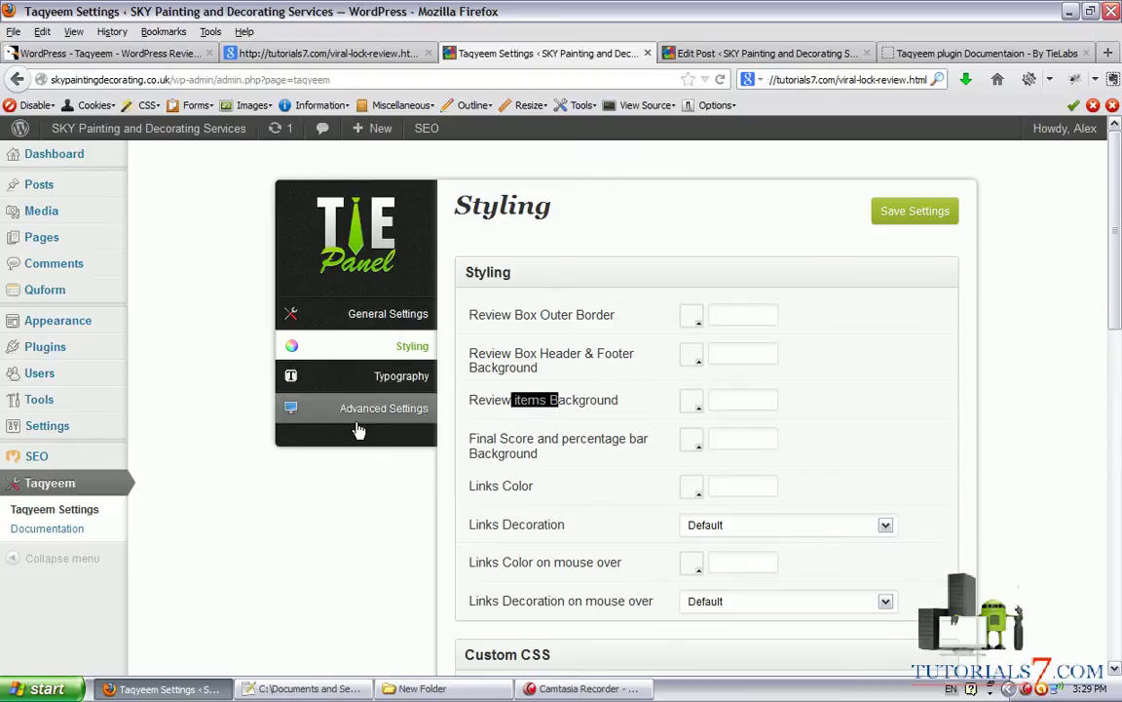
# Open the Typography settings, try the Latin Extended switch and turn on the Cyrillic character set.
pyautogui.click(364, 390)
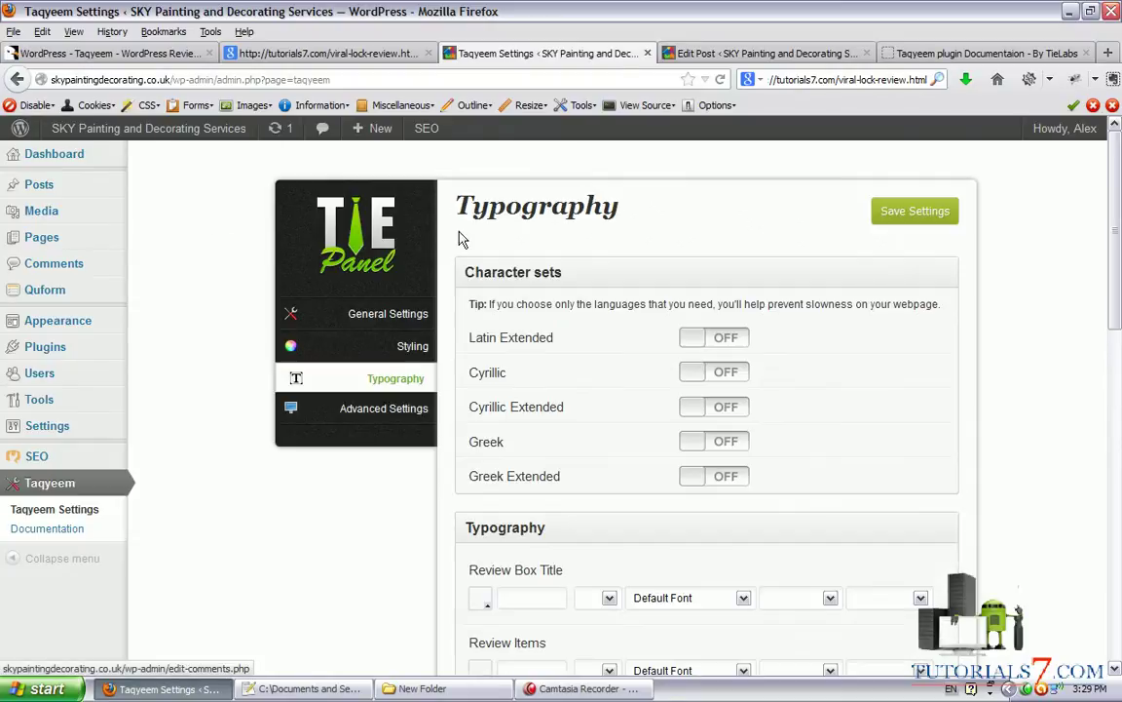
pyautogui.click(737, 341)
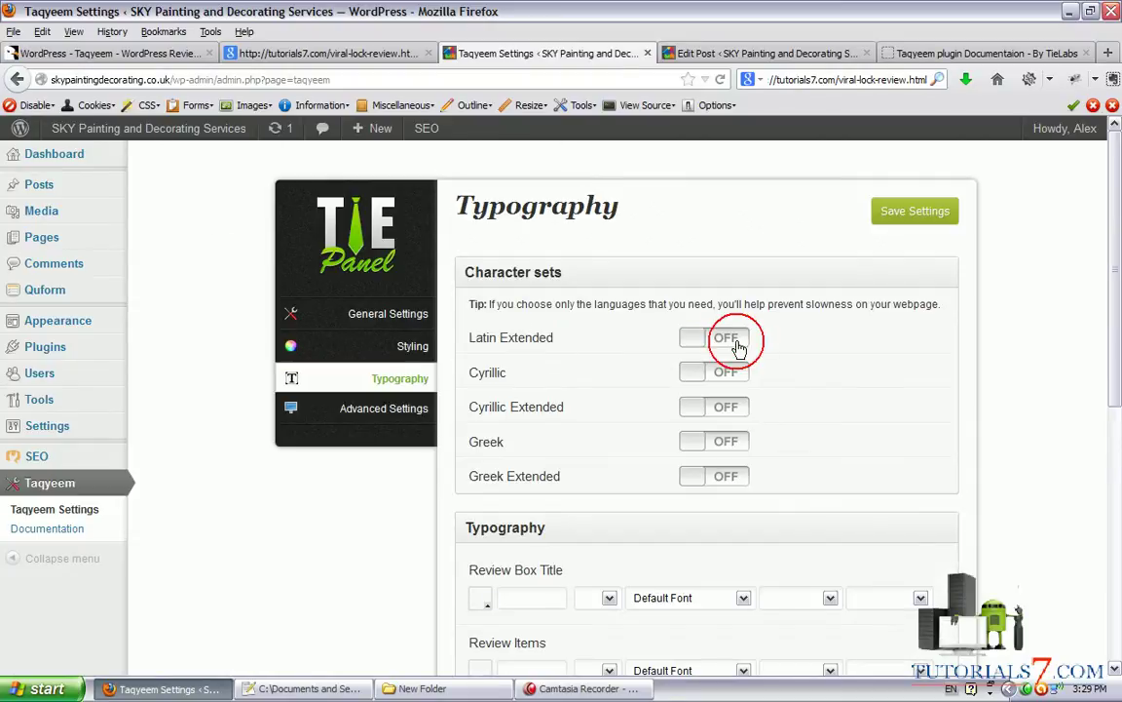
pyautogui.click(690, 343)
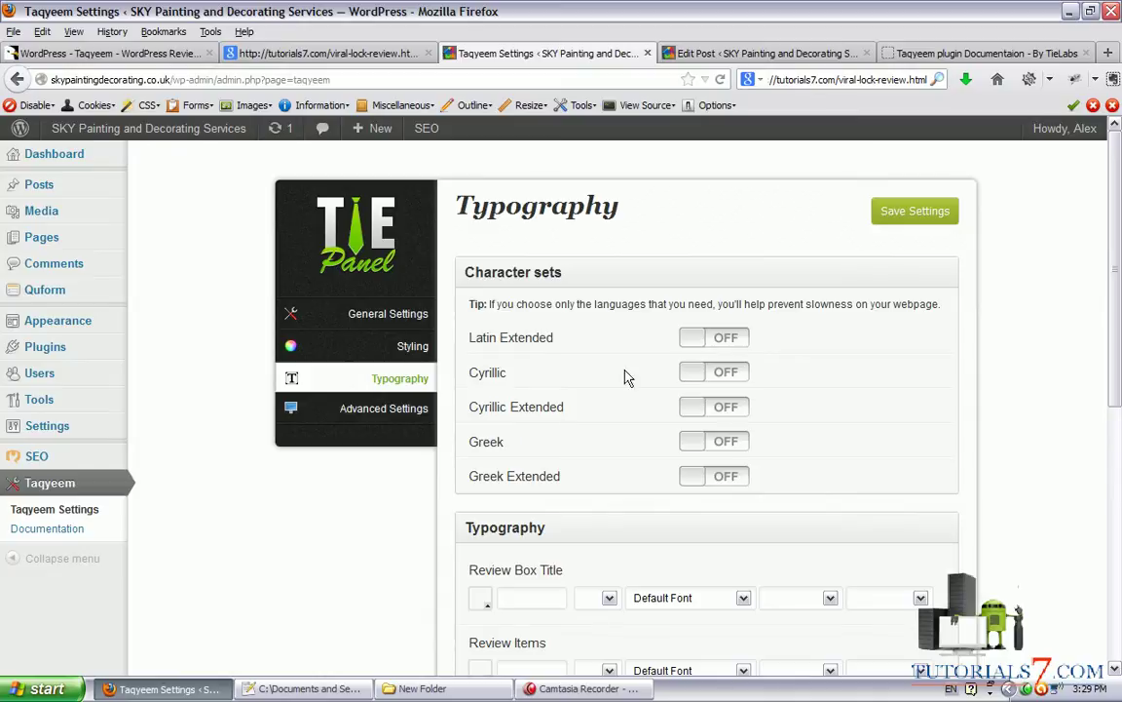
pyautogui.click(743, 376)
pyautogui.scroll(-1, 682, 349)
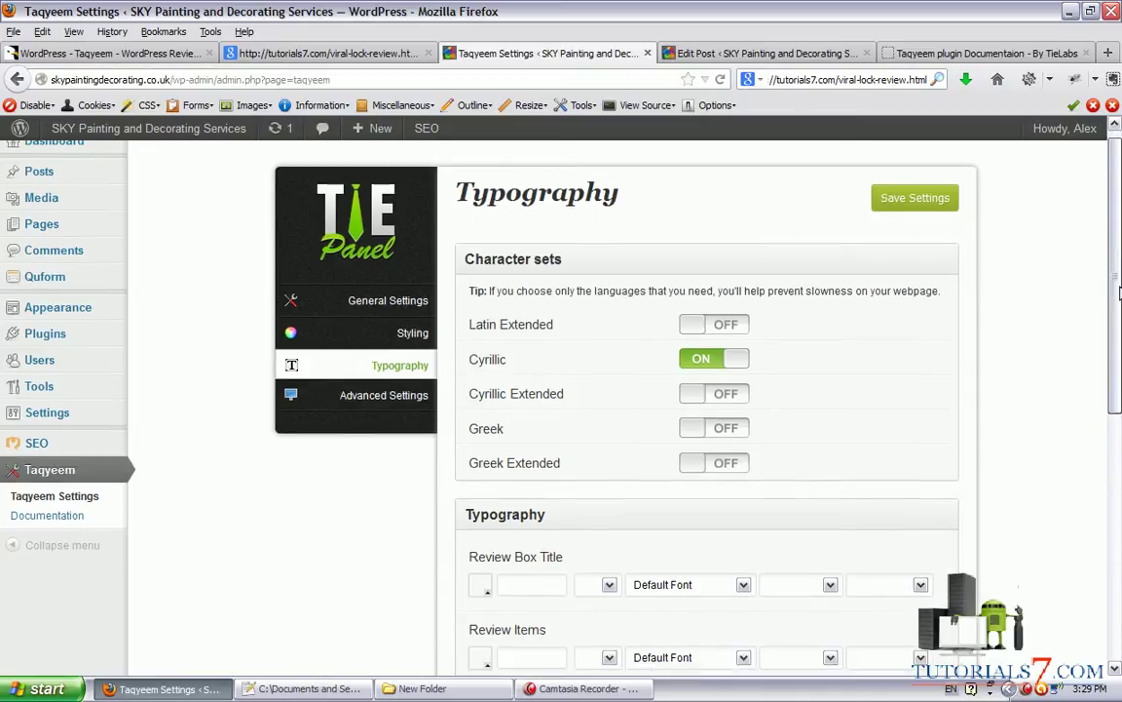
pyautogui.moveTo(448, 353); pyautogui.dragTo(492, 310)
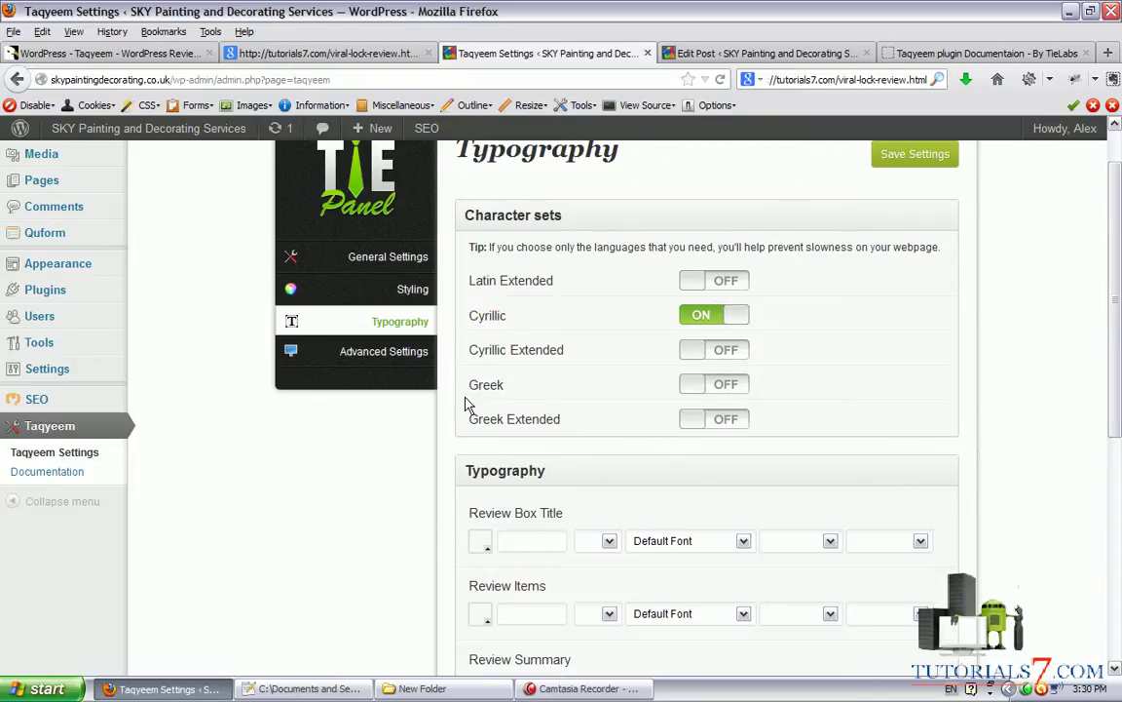
pyautogui.moveTo(469, 398); pyautogui.dragTo(531, 397)
pyautogui.click(698, 318)
pyautogui.click(697, 317)
# Look through the fonts available for the Review Box Title, keeping Default Font.
pyautogui.scroll(-2, 1108, 363)
pyautogui.scroll(-2, 626, 383)
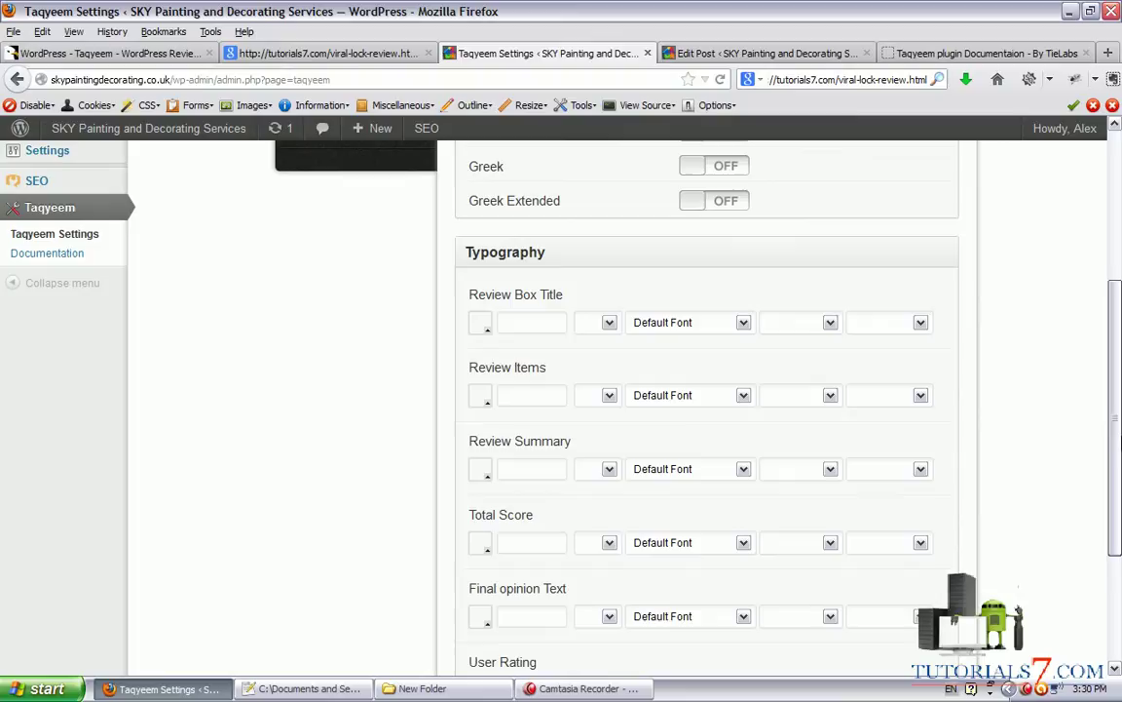
pyautogui.click(726, 308)
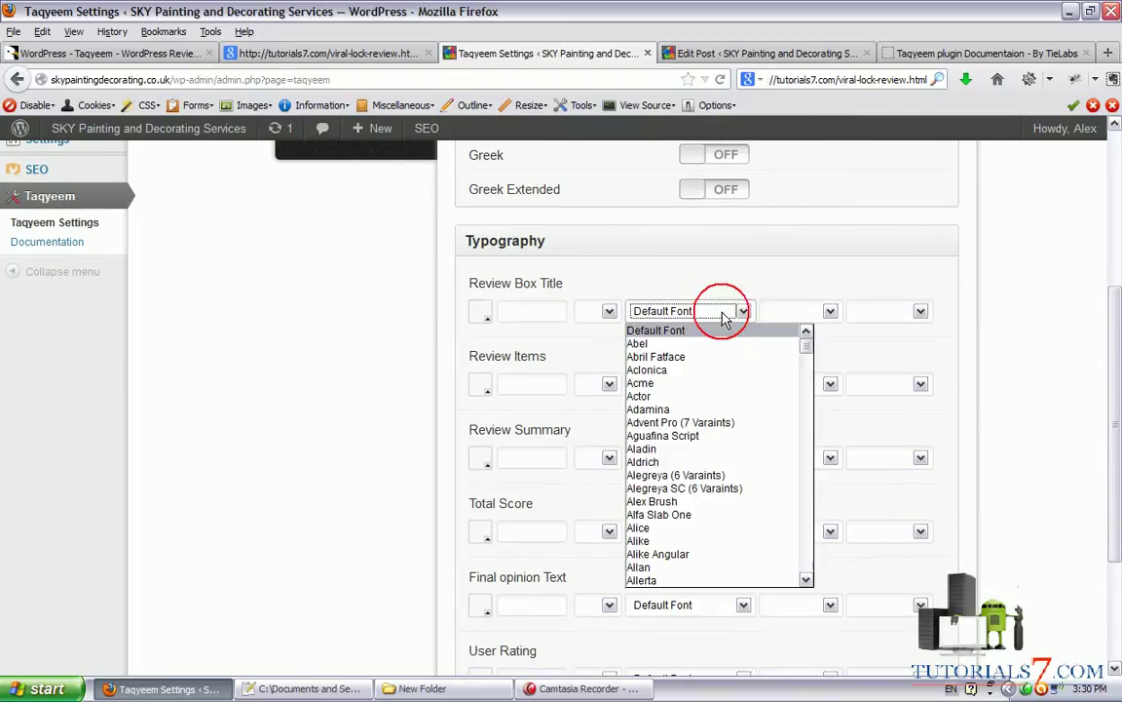
pyautogui.moveTo(714, 330); pyautogui.dragTo(589, 438)
pyautogui.moveTo(609, 387)
pyautogui.mouseDown()
pyautogui.moveTo(606, 560)
pyautogui.moveTo(821, 622)
pyautogui.moveTo(748, 330)
pyautogui.moveTo(694, 343)
pyautogui.mouseUp()
pyautogui.press('Escape')
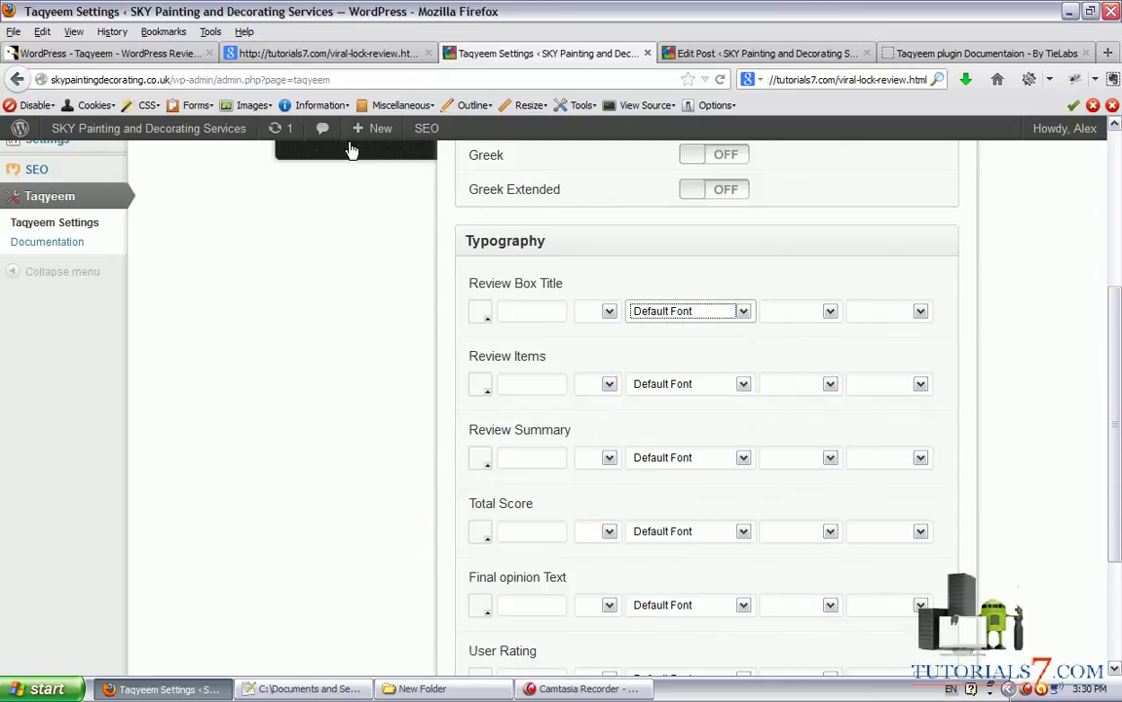
# View the review box on the Viral Lock review page and return to Taqyeem's typography options.
pyautogui.click(284, 54)
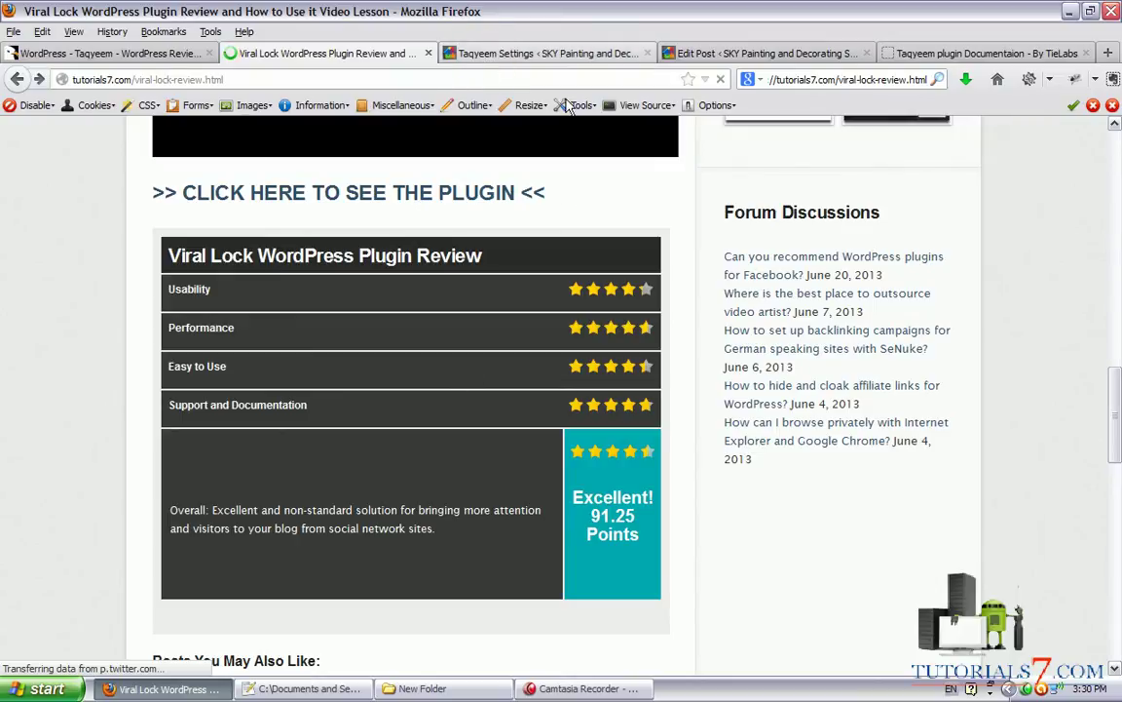
pyautogui.click(501, 53)
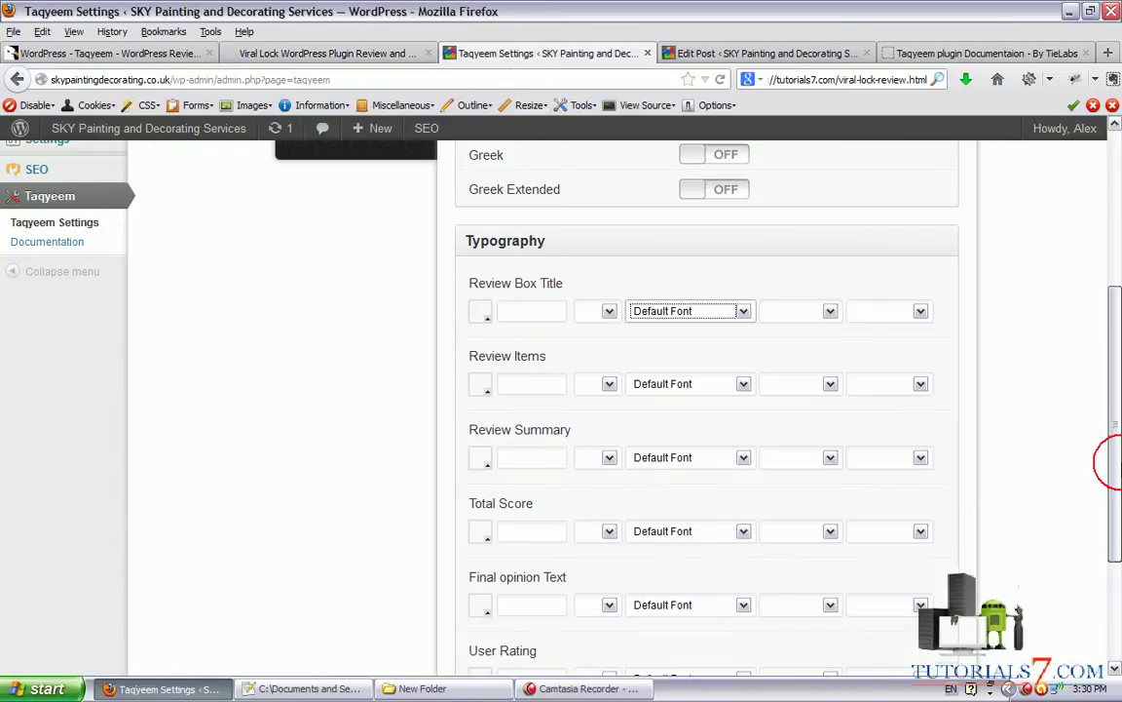
pyautogui.moveTo(1119, 462); pyautogui.dragTo(1120, 556)
pyautogui.moveTo(1120, 437); pyautogui.dragTo(1120, 350)
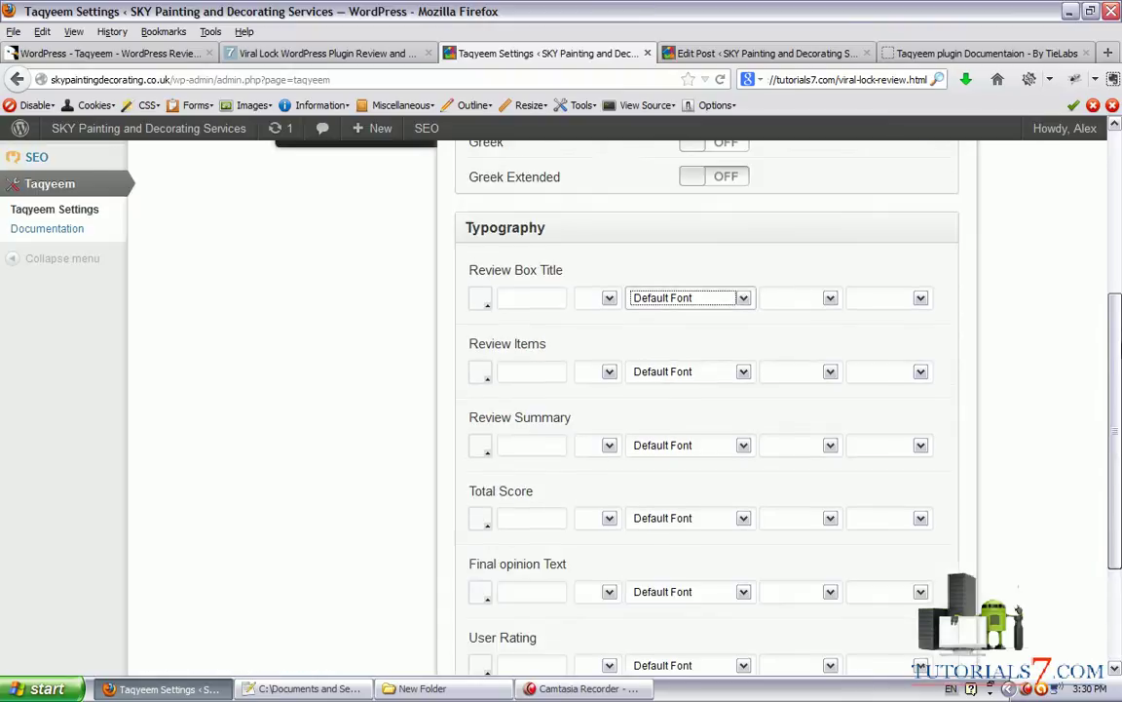
# Open Taqyeem's Advanced Settings and look at the Export and Import fields.
pyautogui.scroll(6, 1045, 271)
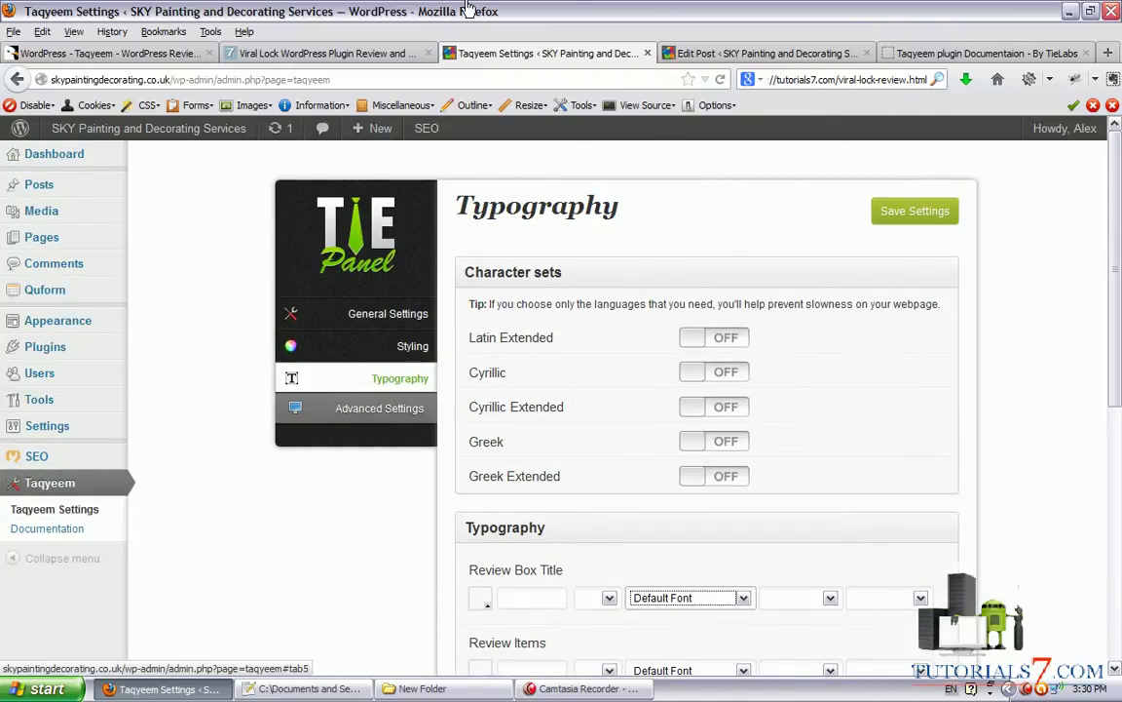
pyautogui.click(375, 407)
pyautogui.moveTo(1113, 224); pyautogui.dragTo(1121, 288)
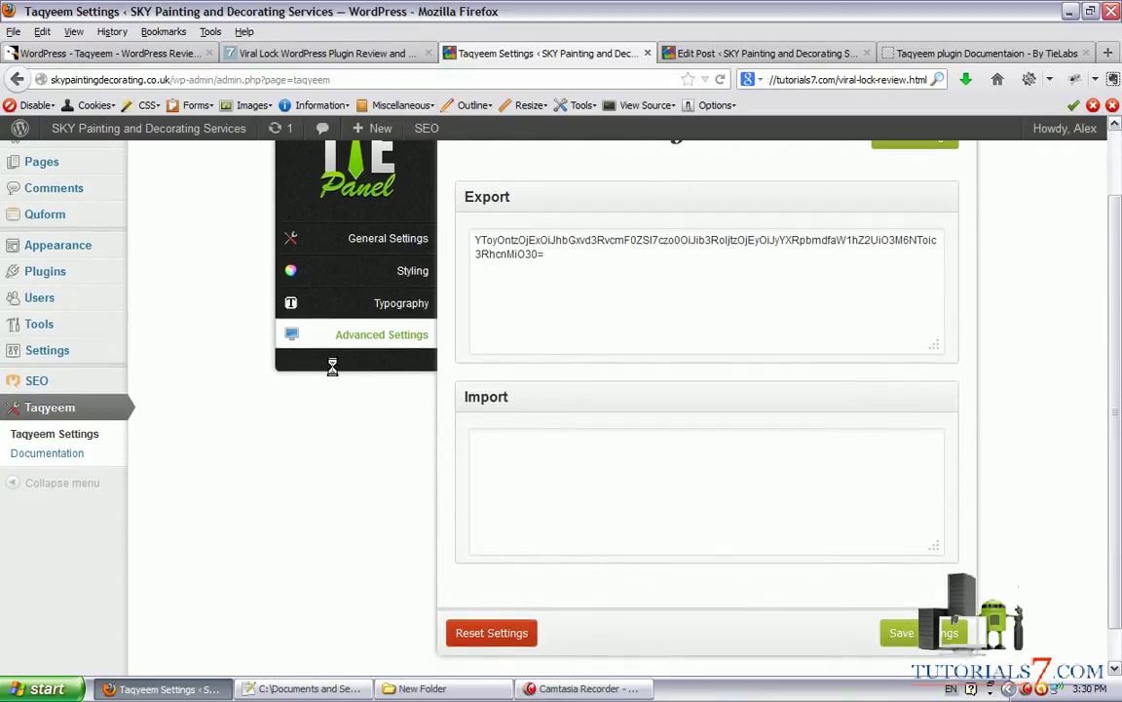
pyautogui.moveTo(321, 359); pyautogui.dragTo(427, 358)
pyautogui.moveTo(475, 288)
pyautogui.mouseDown()
pyautogui.moveTo(772, 279)
pyautogui.moveTo(776, 201)
pyautogui.moveTo(483, 243)
pyautogui.mouseUp()
pyautogui.moveTo(806, 374)
pyautogui.mouseDown()
pyautogui.moveTo(433, 382)
pyautogui.moveTo(826, 394)
pyautogui.moveTo(647, 314)
pyautogui.mouseUp()
pyautogui.press('Escape')
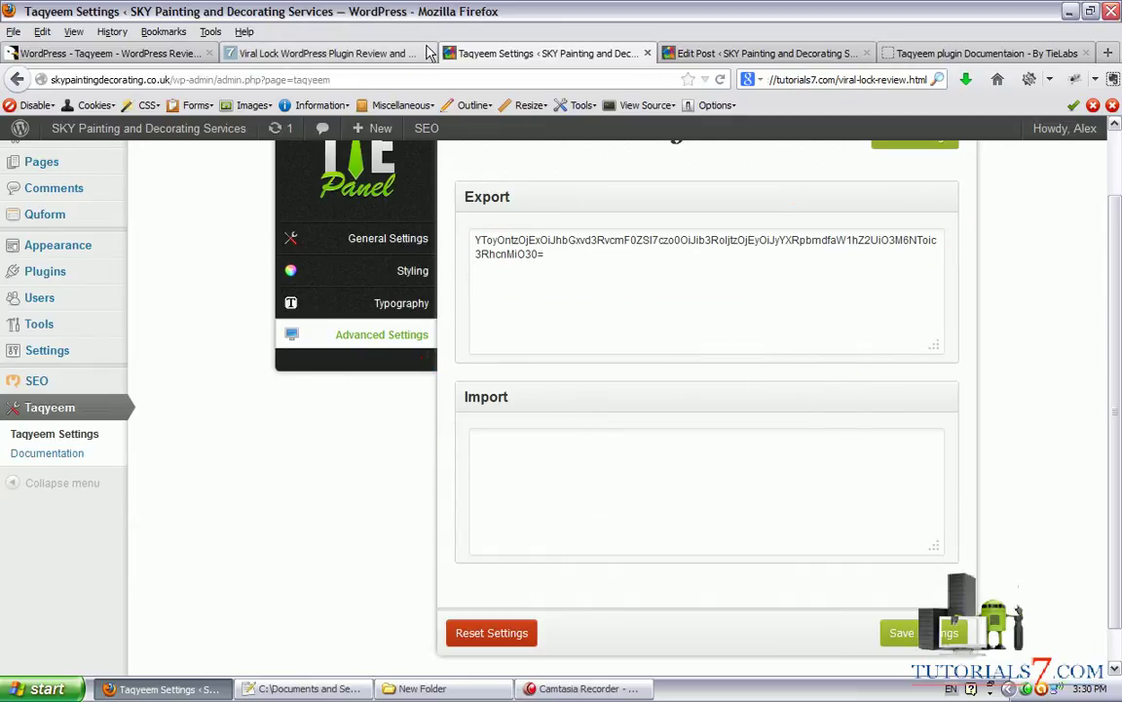
# View the Taqyeem - Review Options box below the content of the painting services post, including collapsing it.
pyautogui.click(768, 53)
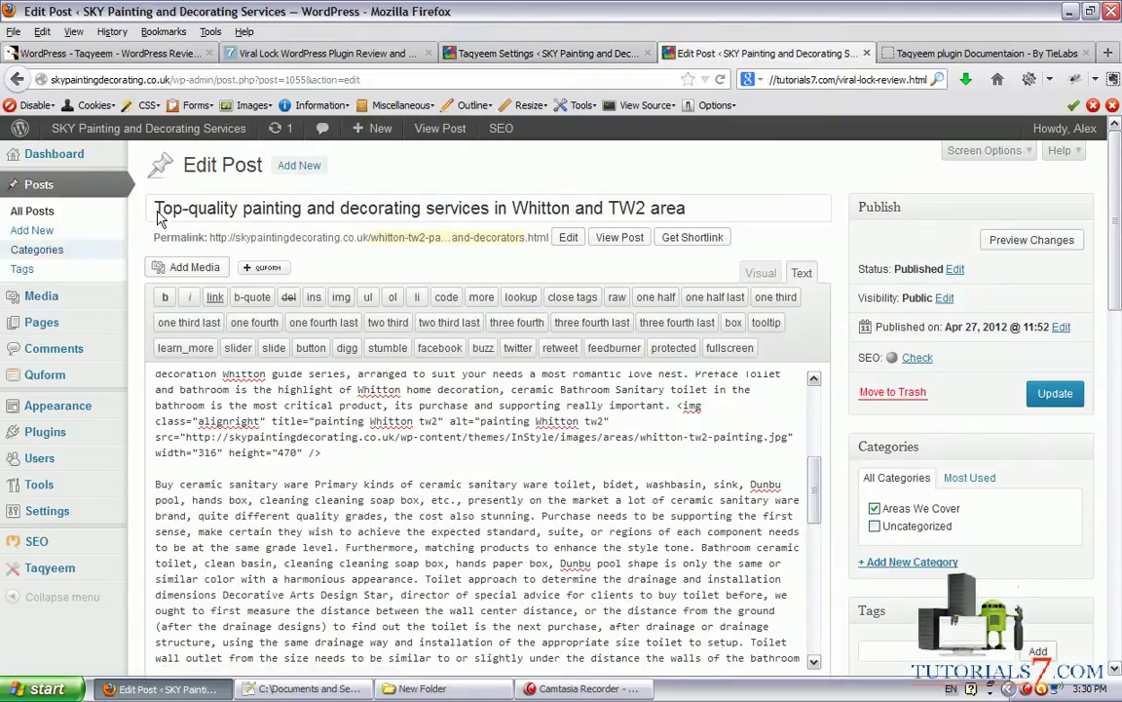
pyautogui.moveTo(153, 226)
pyautogui.mouseDown()
pyautogui.moveTo(469, 234)
pyautogui.moveTo(699, 216)
pyautogui.moveTo(135, 190)
pyautogui.moveTo(136, 209)
pyautogui.mouseUp()
pyautogui.scroll(-6, 799, 361)
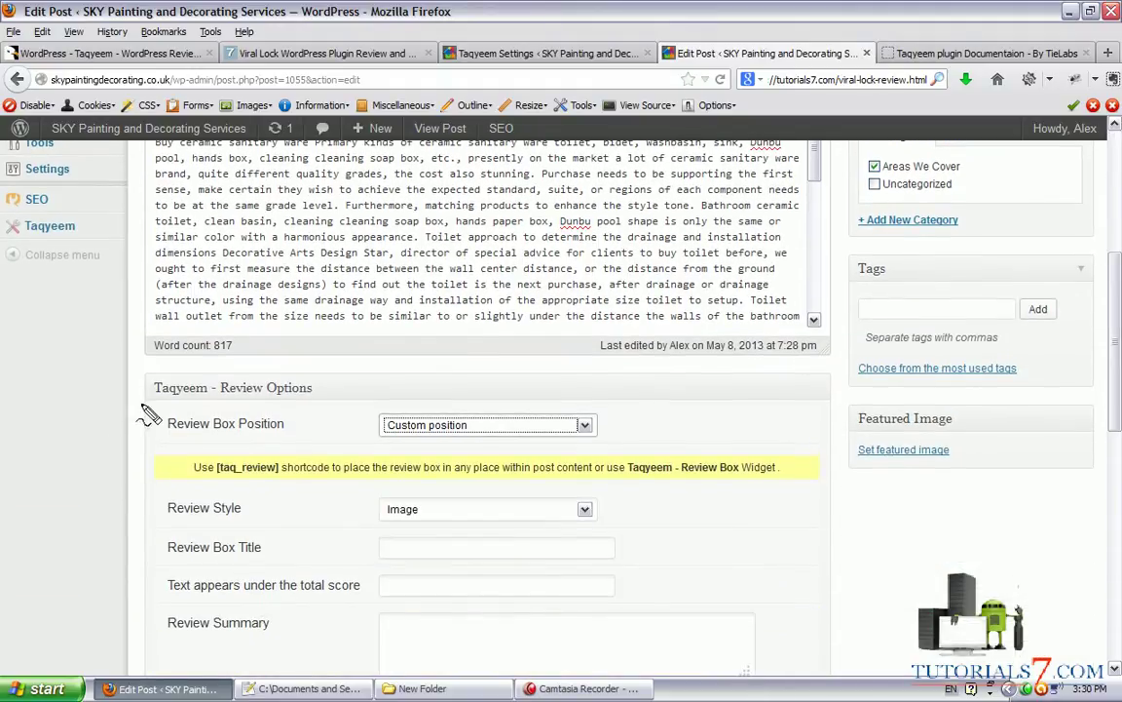
pyautogui.moveTo(139, 400)
pyautogui.mouseDown()
pyautogui.moveTo(248, 397)
pyautogui.moveTo(314, 372)
pyautogui.moveTo(148, 383)
pyautogui.moveTo(135, 397)
pyautogui.mouseUp()
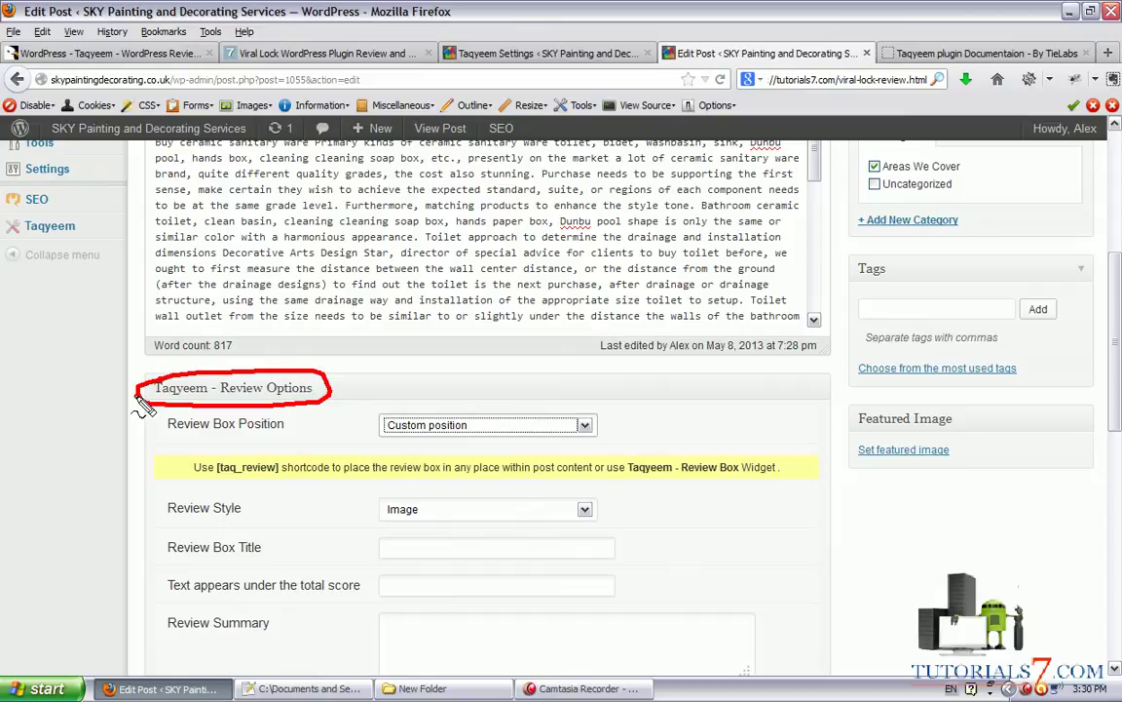
pyautogui.press('Escape')
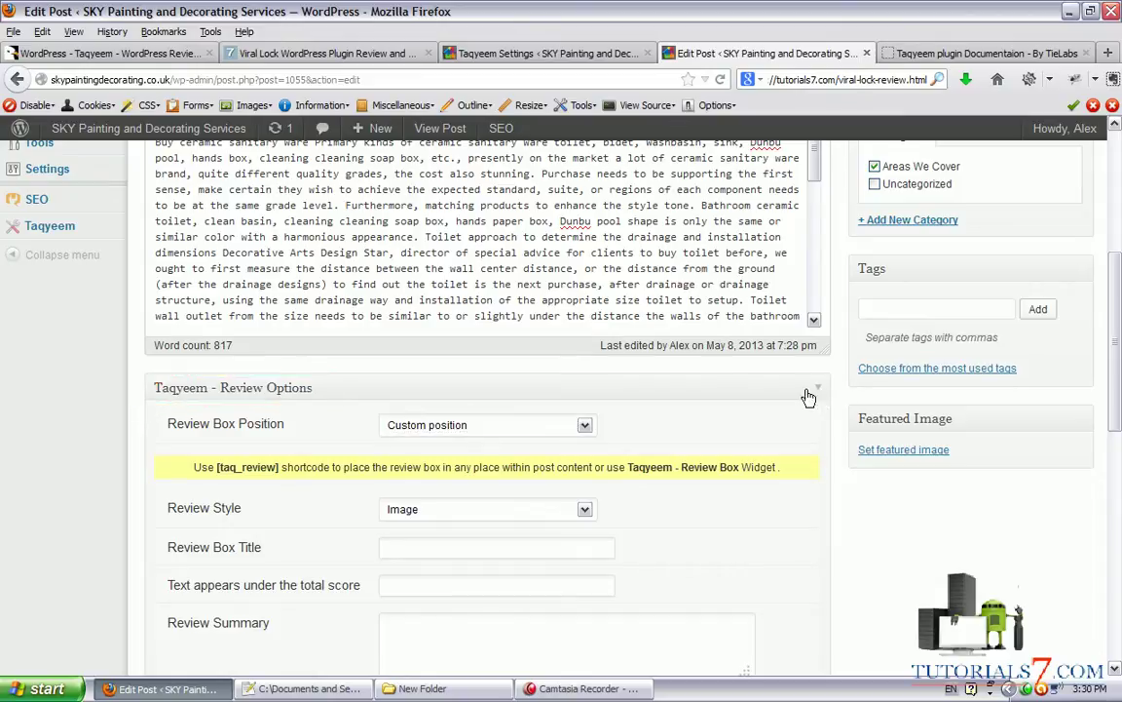
pyautogui.click(296, 387)
pyautogui.click(819, 388)
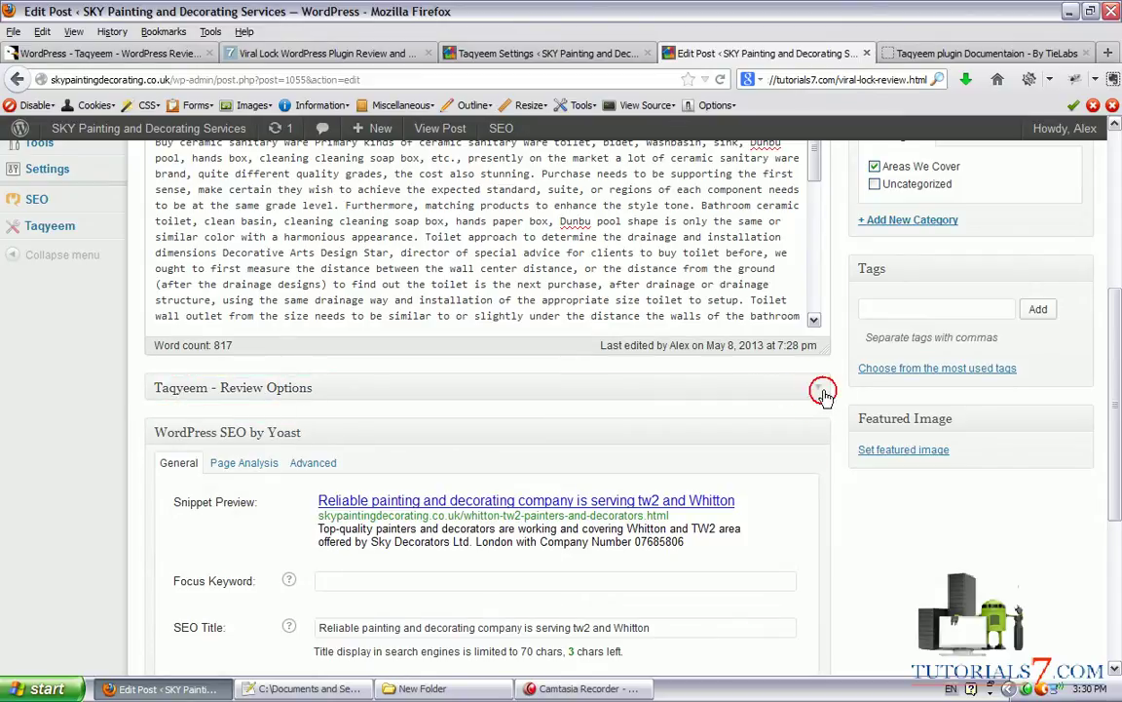
# Try the Disable, Top of the post and Bottom of the post options for the Review Box Position.
pyautogui.click(480, 428)
pyautogui.click(414, 441)
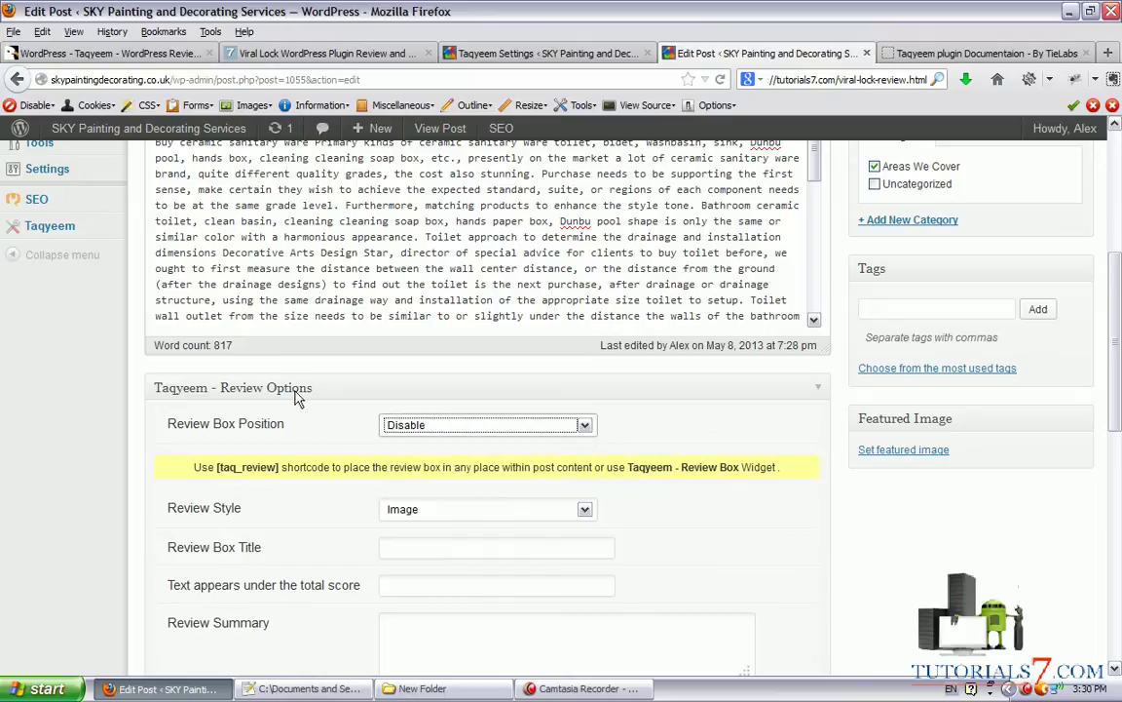
pyautogui.click(487, 430)
pyautogui.click(479, 458)
pyautogui.press('Down')
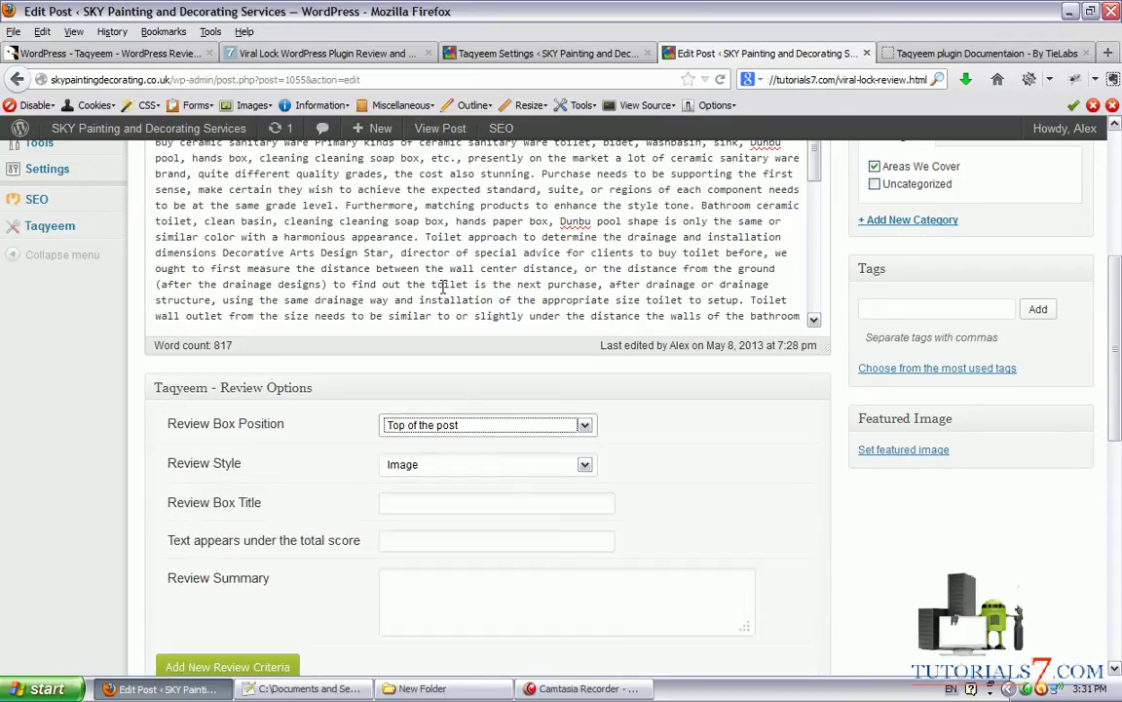
pyautogui.click(453, 426)
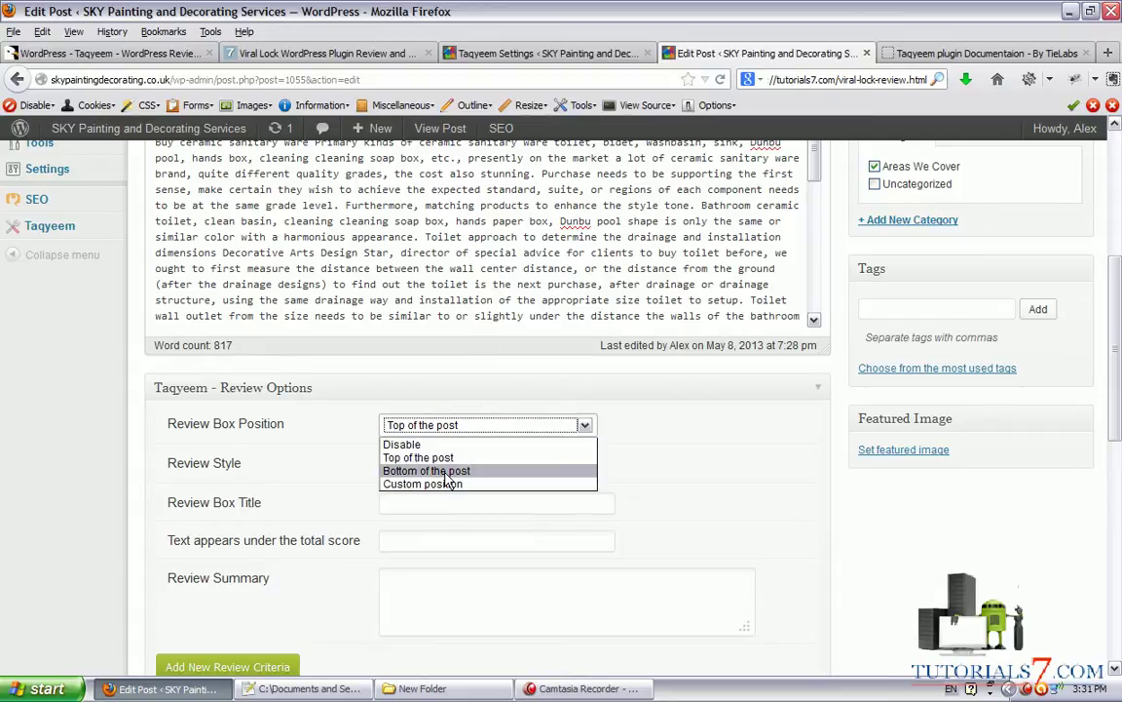
pyautogui.click(444, 471)
# Set the Review Box Position to Custom position.
pyautogui.click(448, 425)
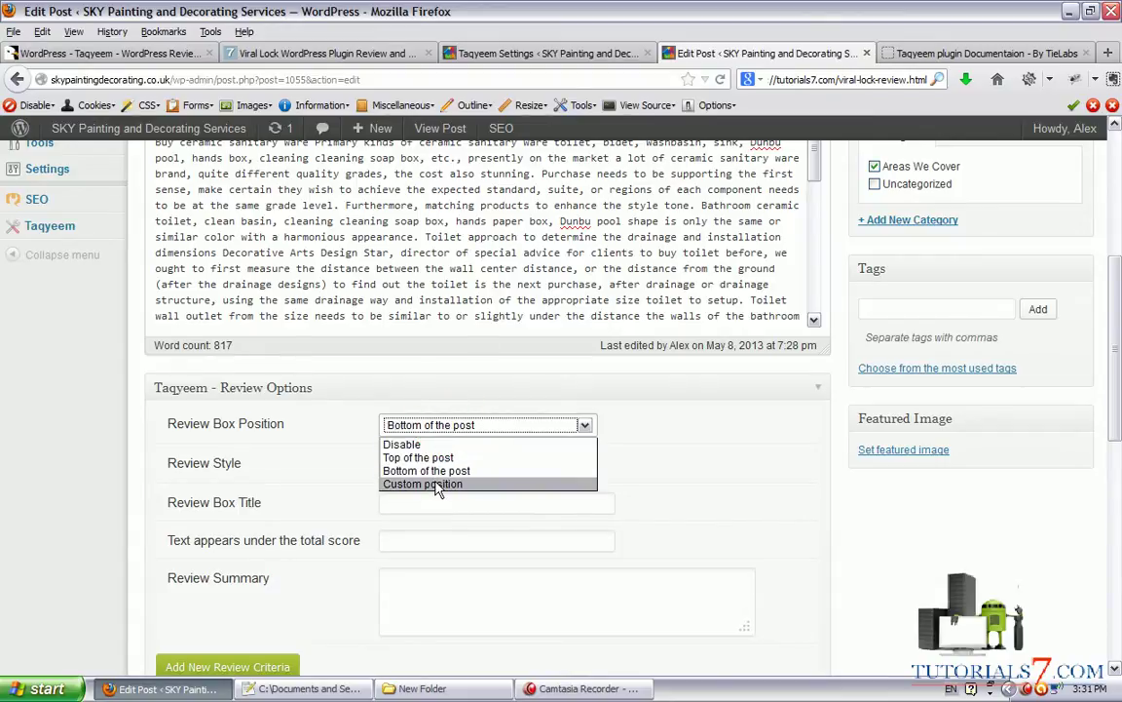
pyautogui.click(688, 487)
pyautogui.press('Down')
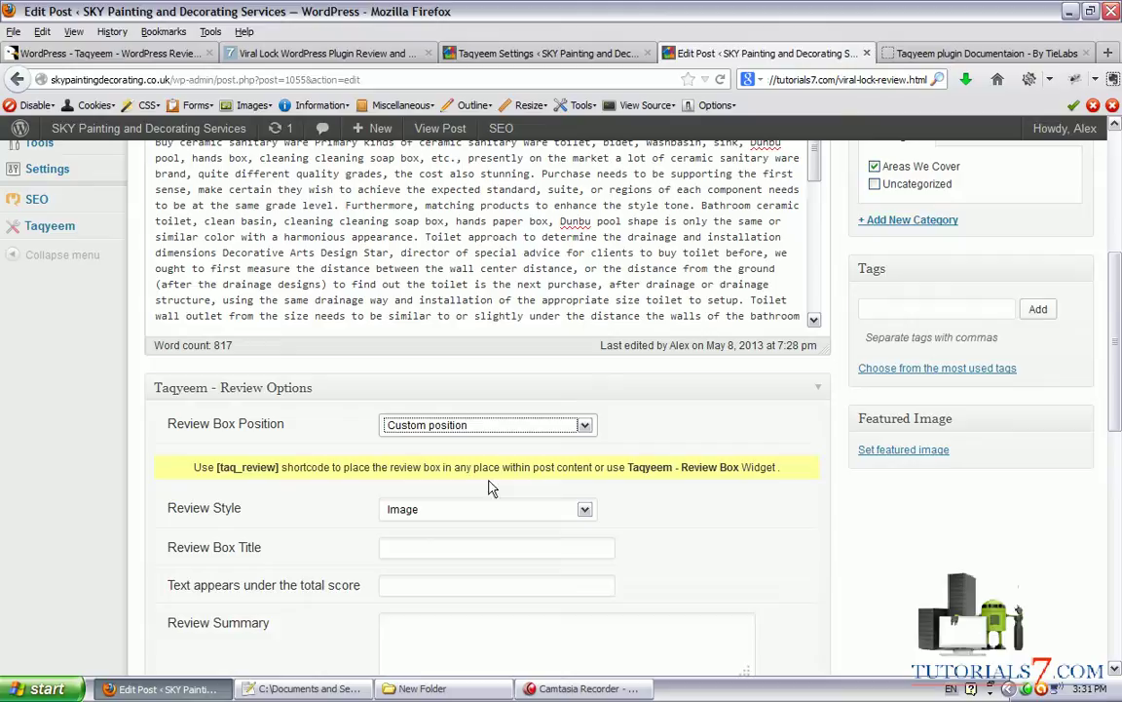
# Copy the [taq_review] shortcode into the post content on its own line before the "Appearance-oriented decorative design" paragraph.
pyautogui.moveTo(281, 474); pyautogui.dragTo(230, 478)
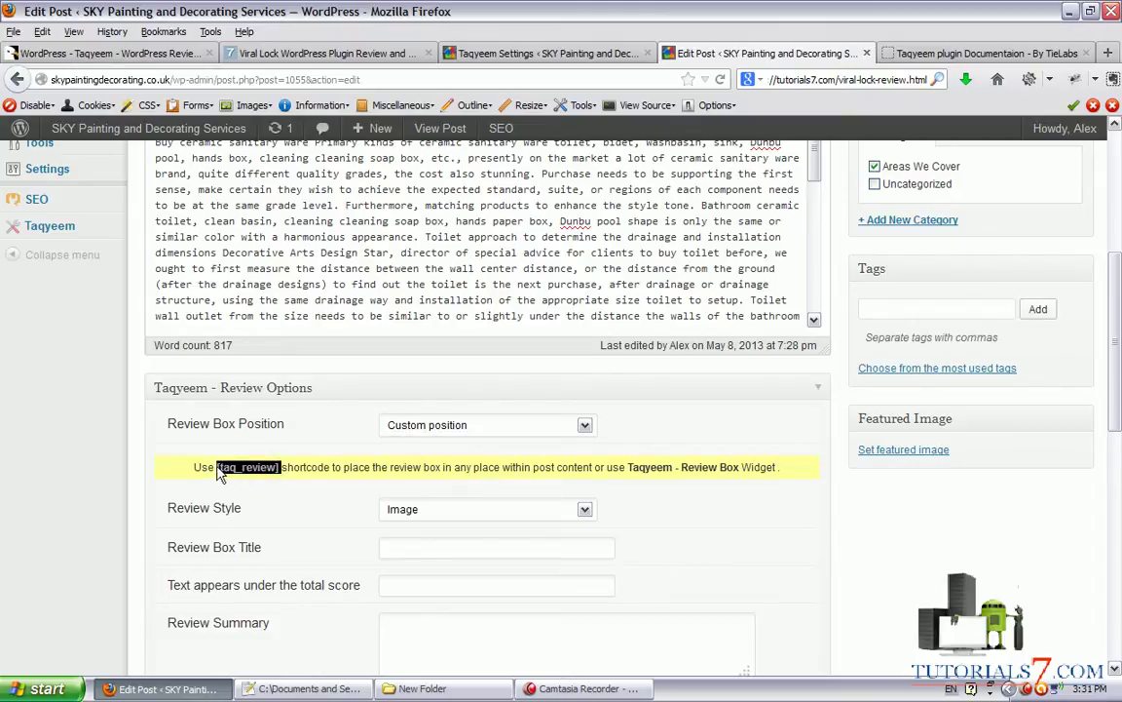
pyautogui.scroll(4, 820, 380)
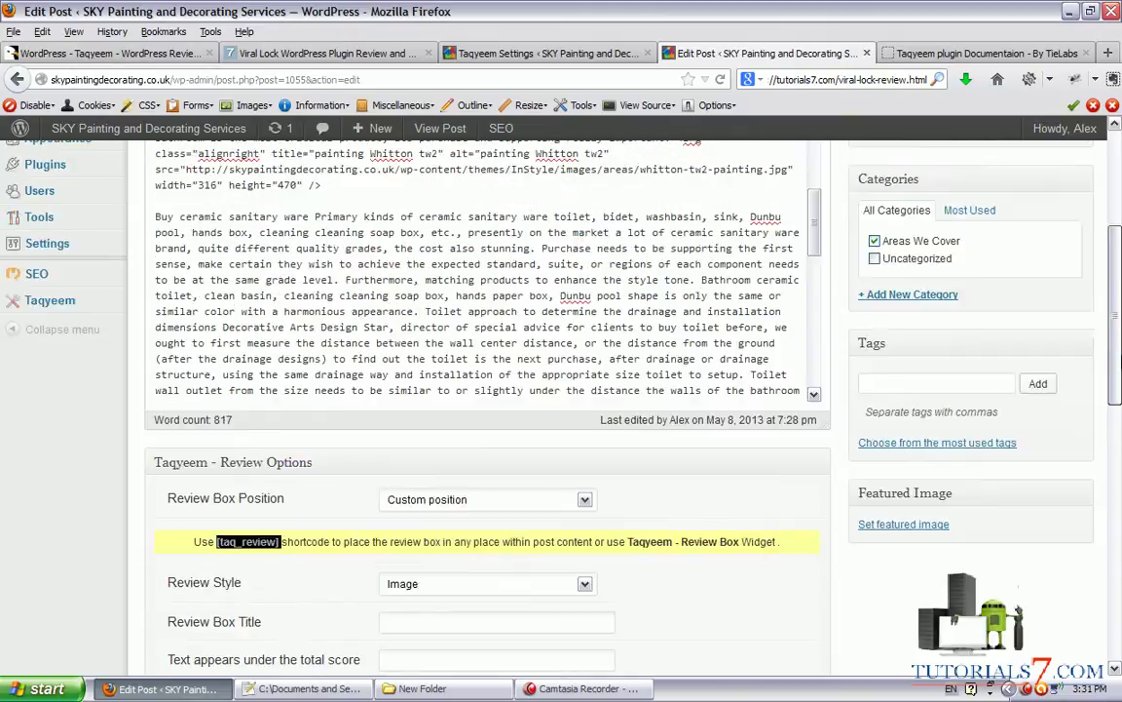
pyautogui.scroll(-5, 821, 380)
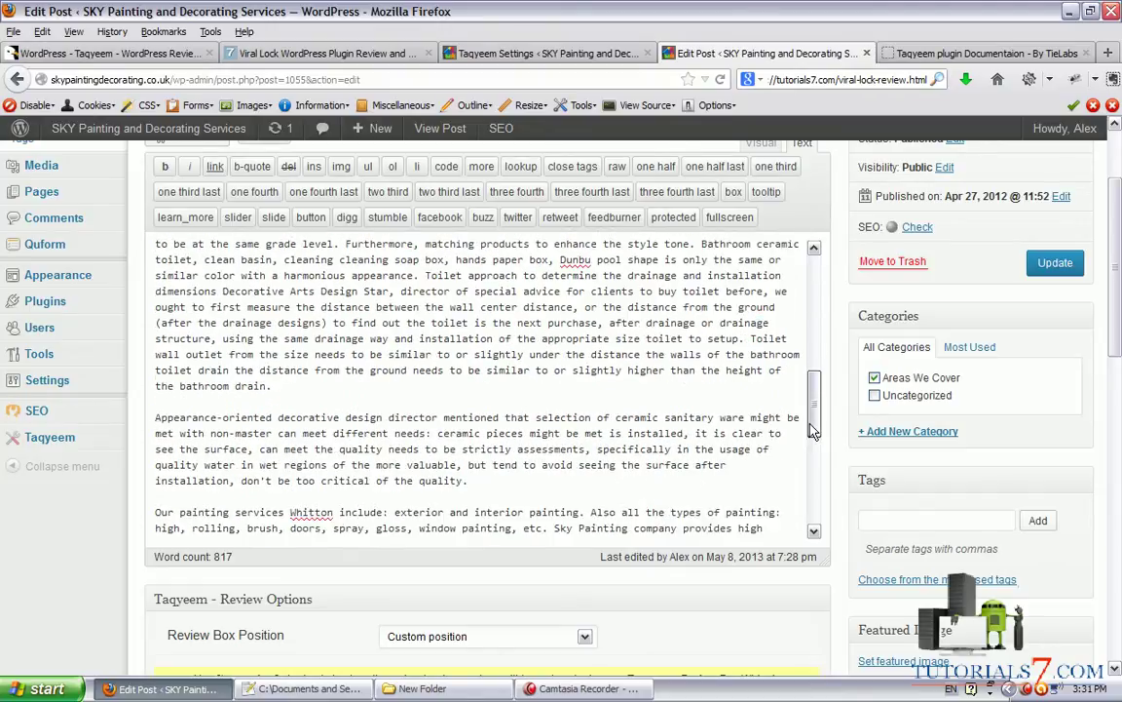
pyautogui.click(351, 343)
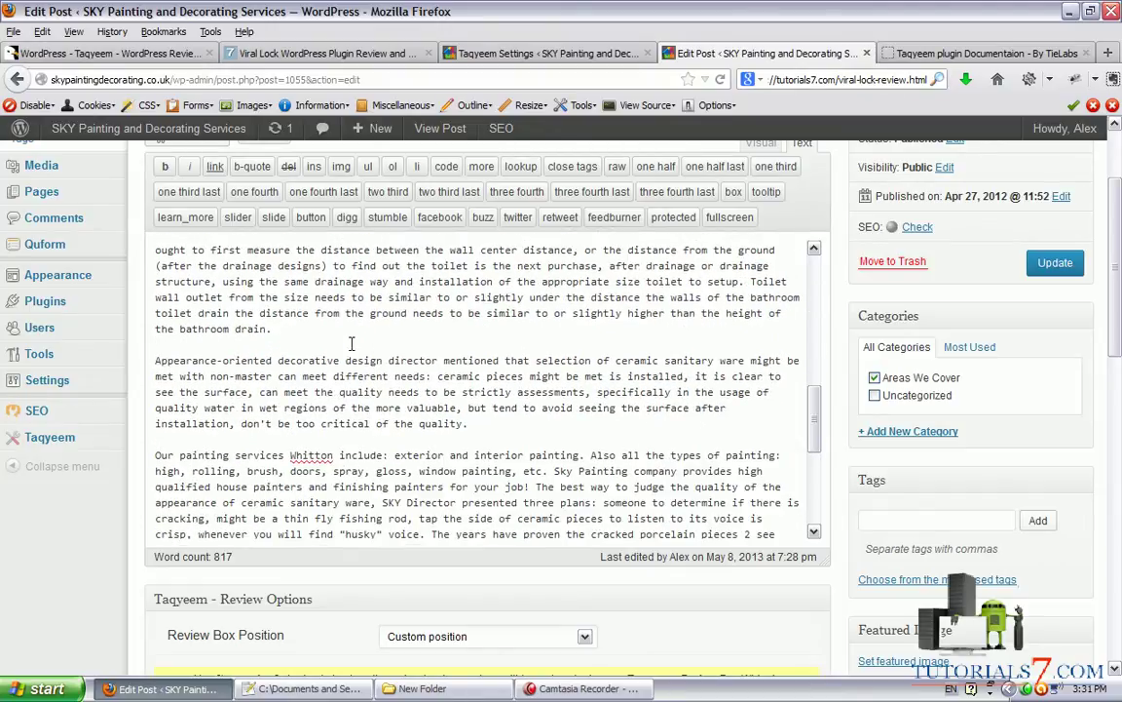
pyautogui.press('Return')
pyautogui.press('Return')
pyautogui.press('Up')
pyautogui.write('[tag_review]')
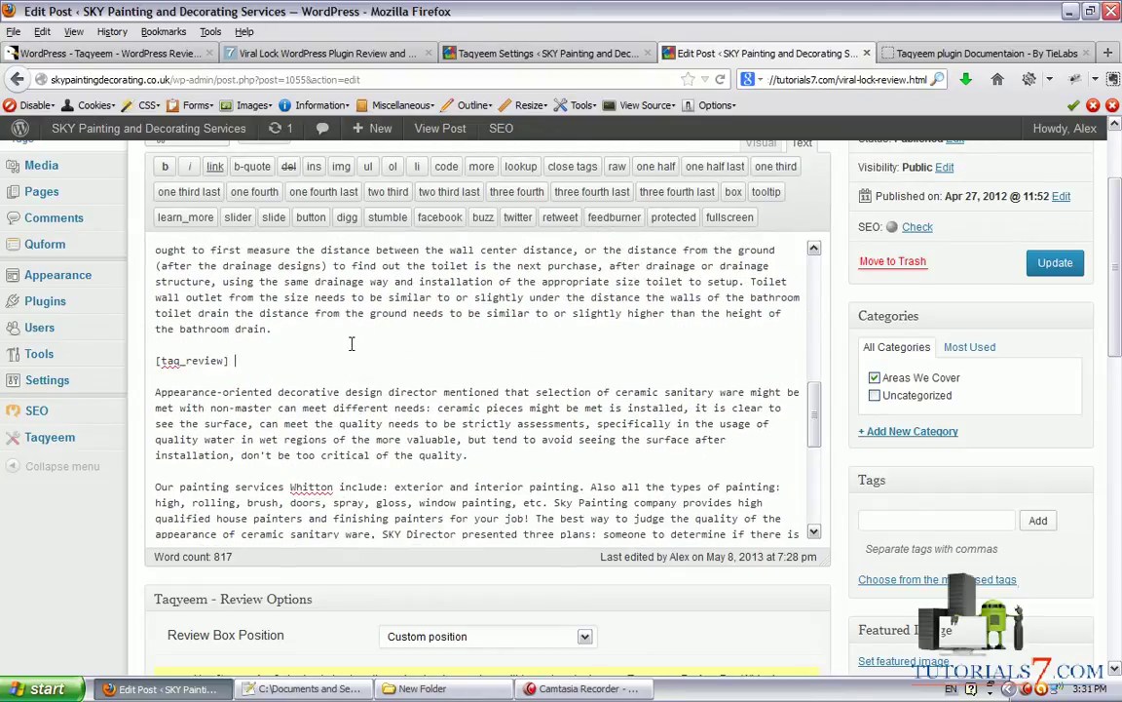
# Look through the available Review Style options, keeping Image.
pyautogui.moveTo(1117, 292); pyautogui.dragTo(1119, 384)
pyautogui.scroll(-1, 534, 413)
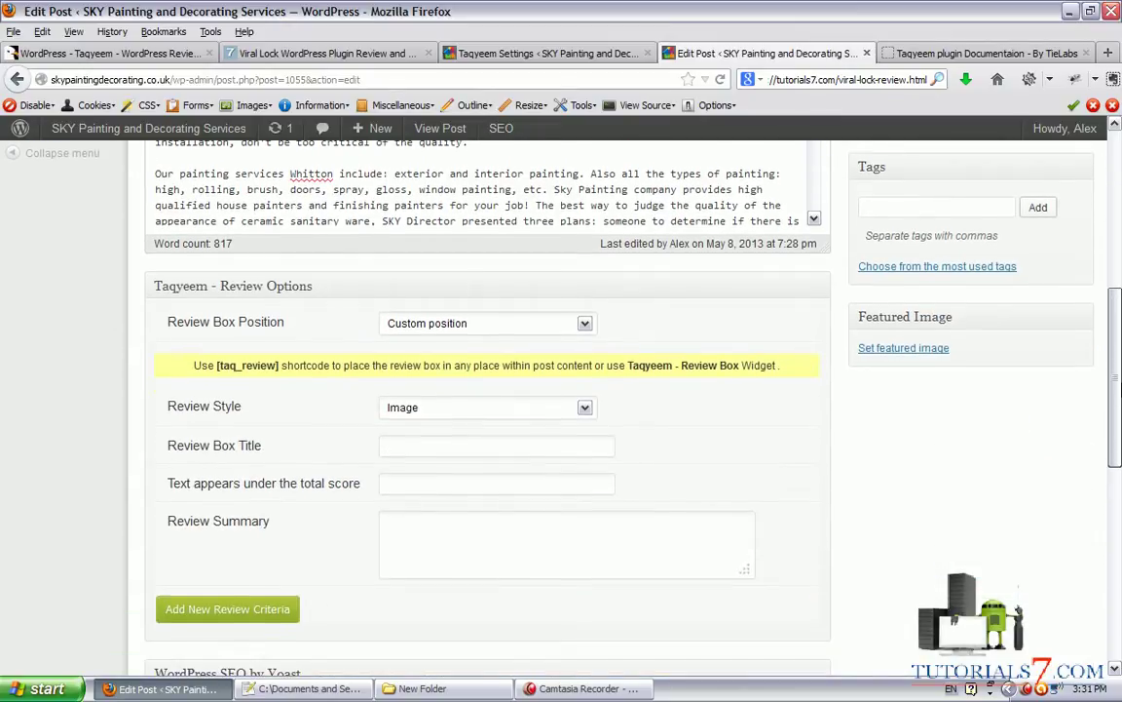
pyautogui.click(534, 408)
pyautogui.moveTo(434, 429)
pyautogui.mouseDown()
pyautogui.moveTo(386, 446)
pyautogui.moveTo(453, 442)
pyautogui.mouseUp()
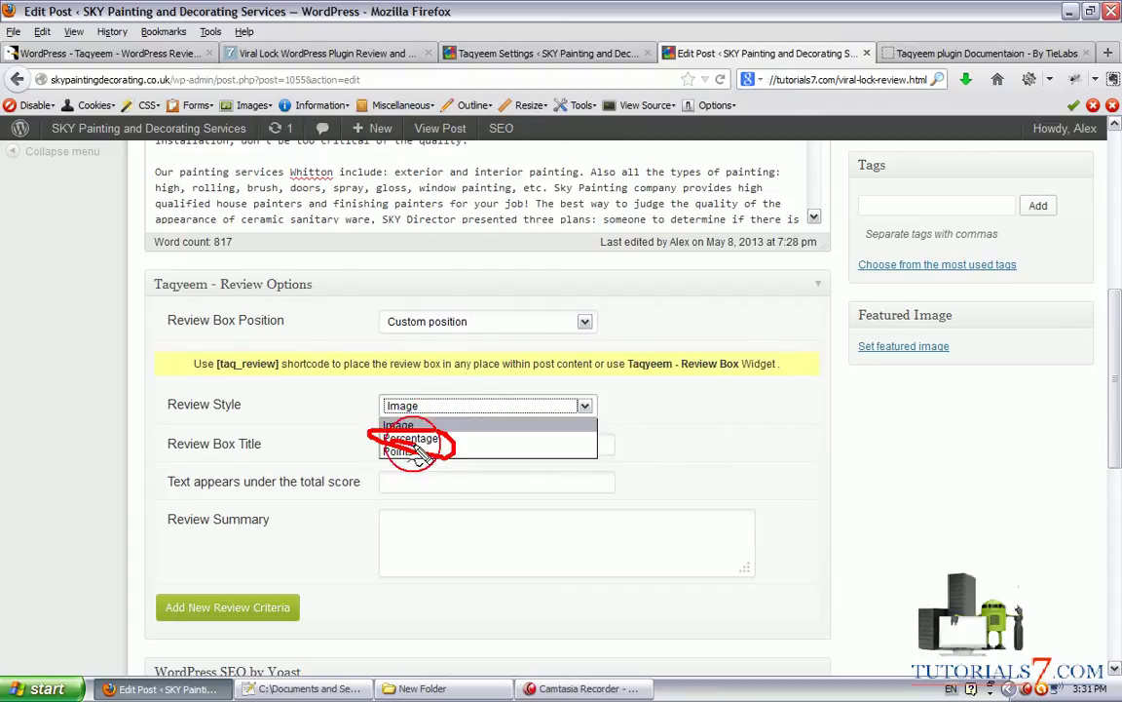
pyautogui.press('Escape')
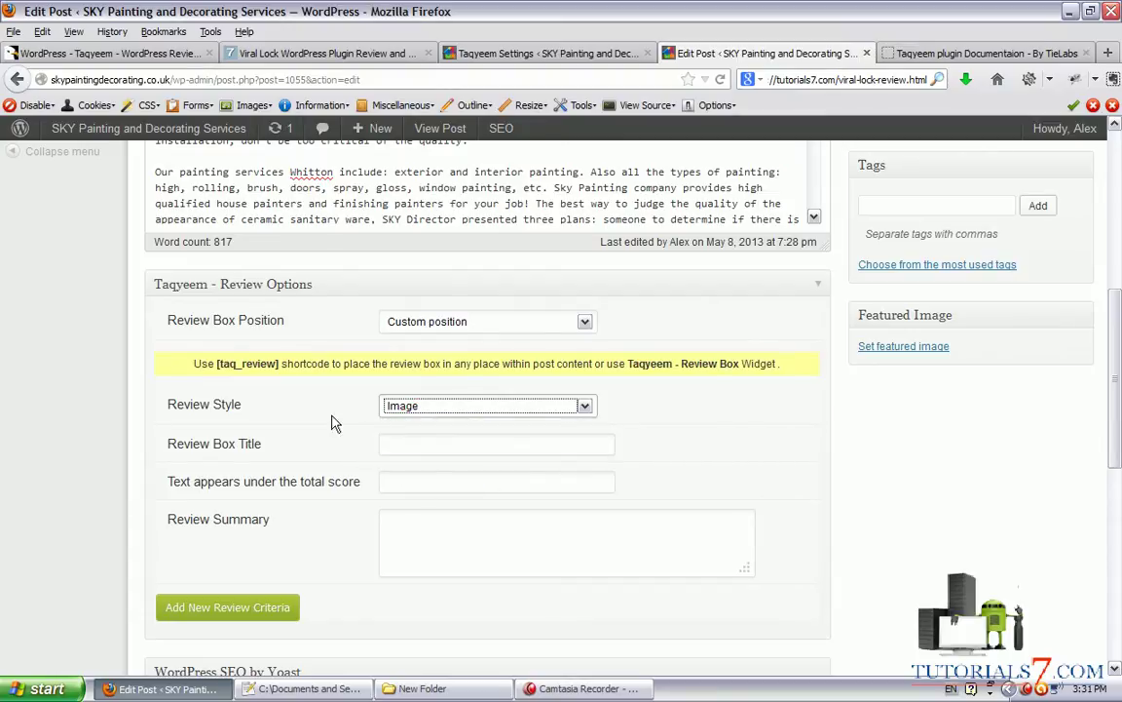
# Fill in the title "Review Example", total-score text "Amazing Service!" and summary "I like Sky Painintg and Decorating services a lot! Excellent service!".
pyautogui.click(391, 446)
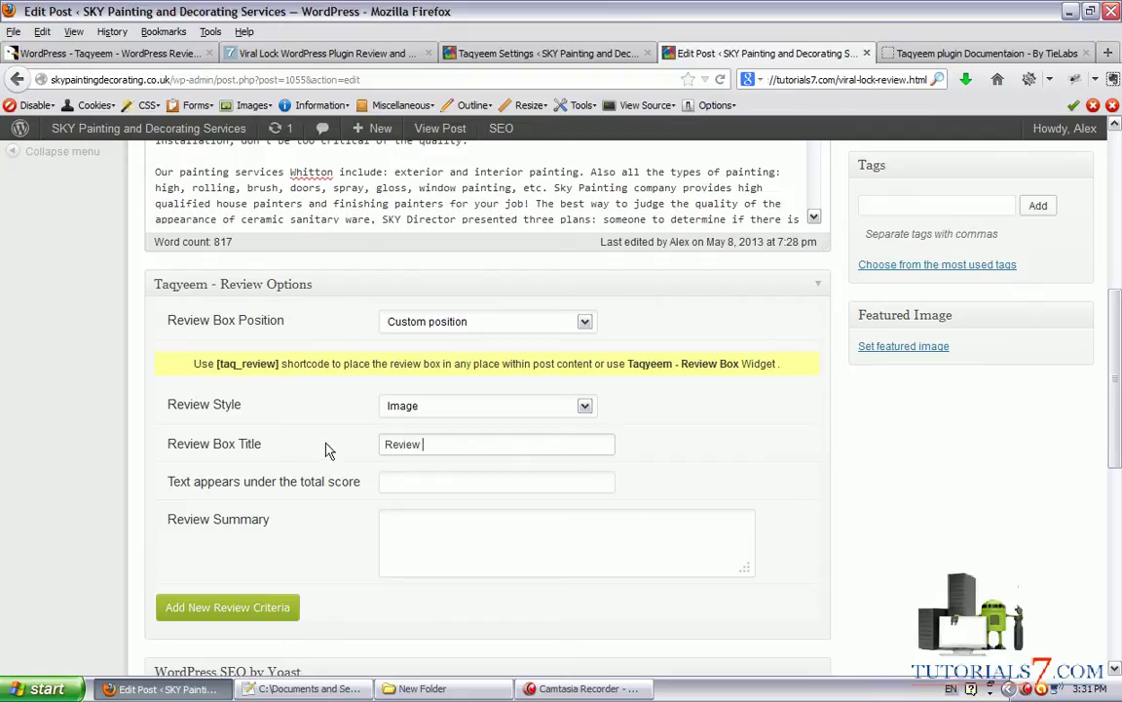
pyautogui.write('Review Example')
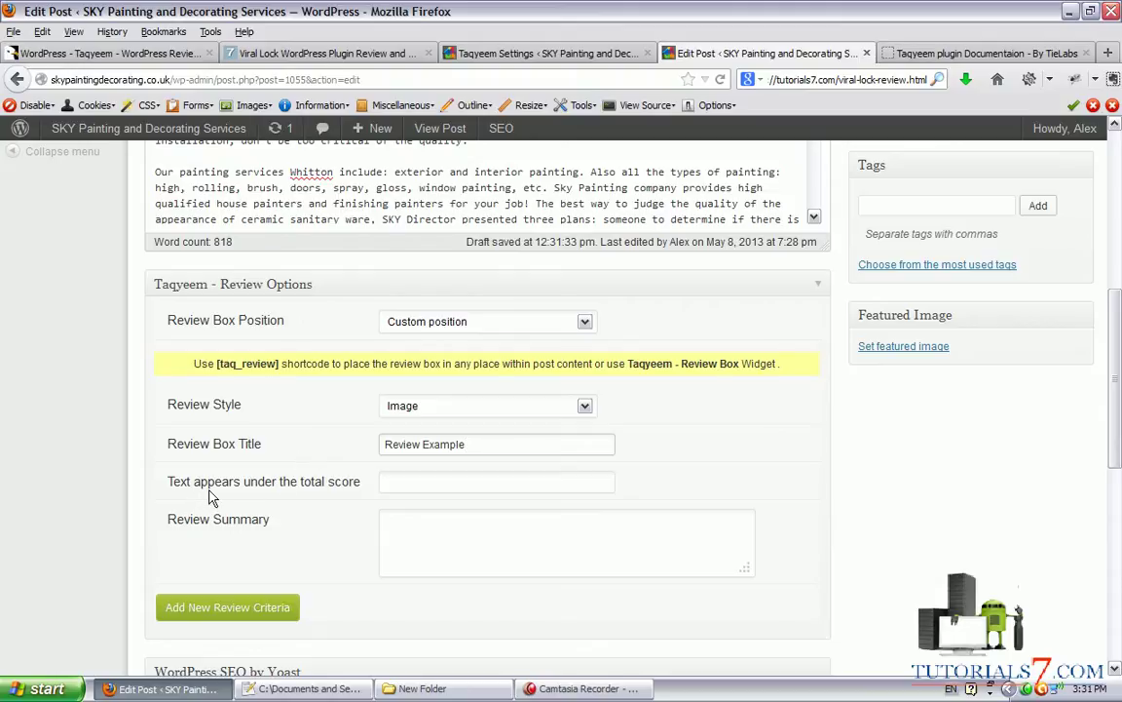
pyautogui.click(399, 481)
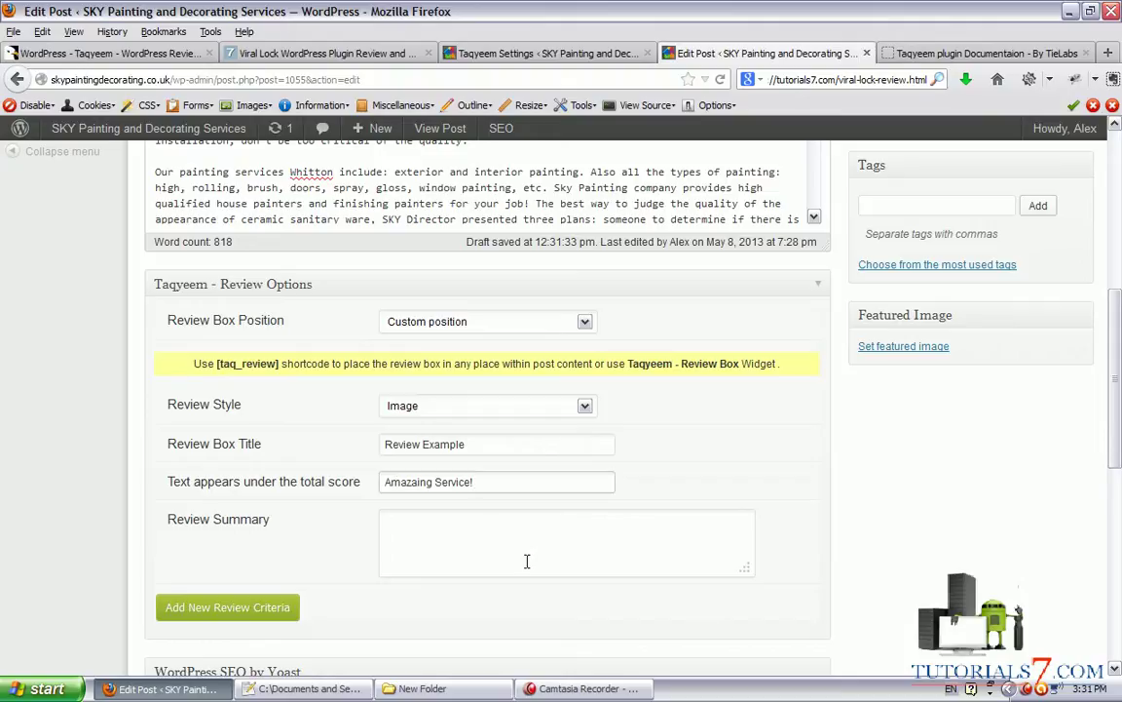
pyautogui.press('BackSpace')
pyautogui.click(420, 524)
# Add a review criterion named "Performance", copying the name from the review box on the Viral Lock review page.
pyautogui.scroll(-4, 421, 518)
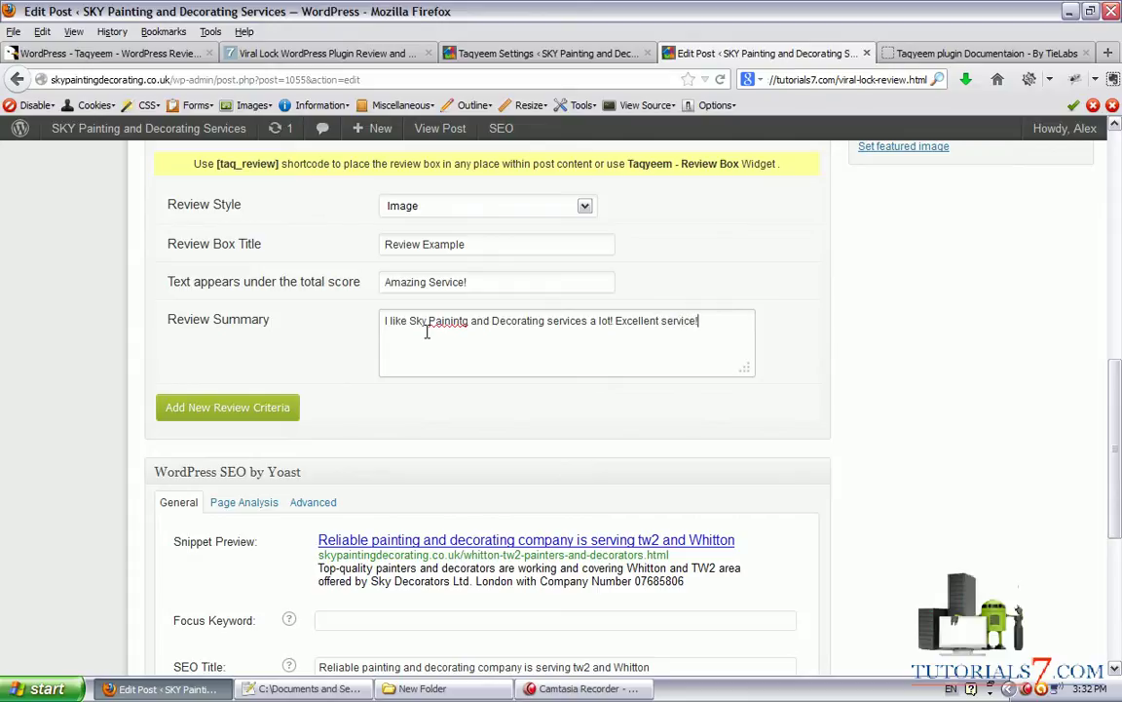
pyautogui.click(171, 404)
pyautogui.scroll(-2, 350, 388)
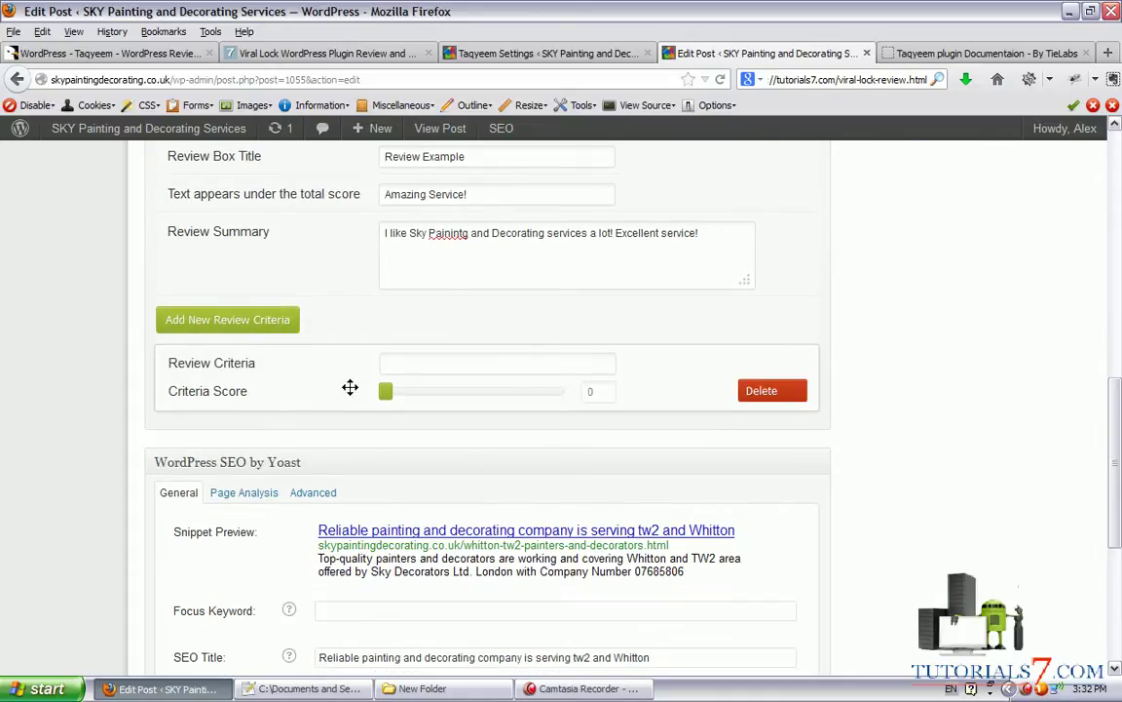
pyautogui.click(414, 350)
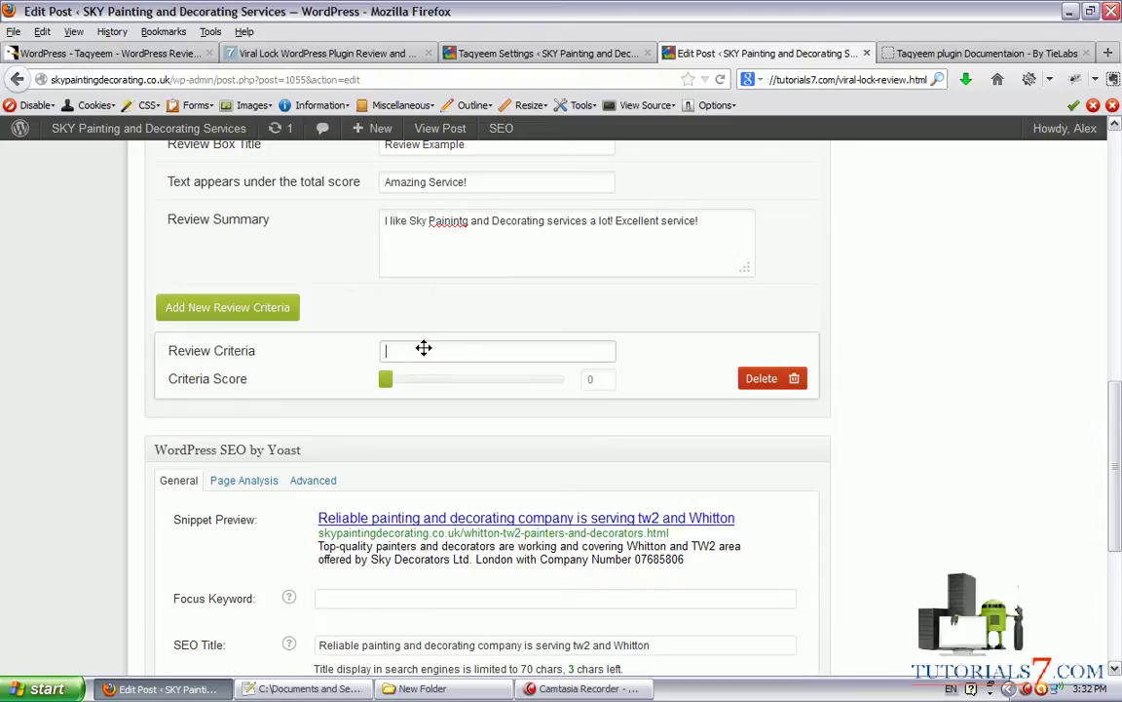
pyautogui.click(346, 52)
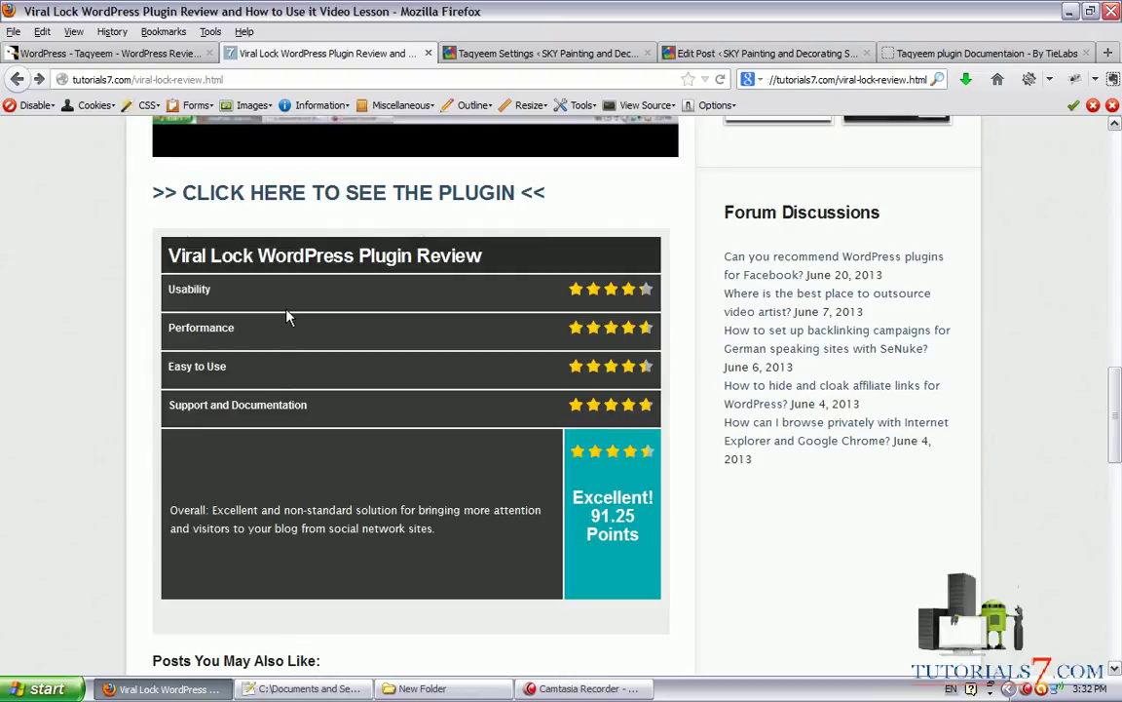
pyautogui.moveTo(169, 327); pyautogui.dragTo(232, 329)
pyautogui.hotkey('ctrl', 'c')
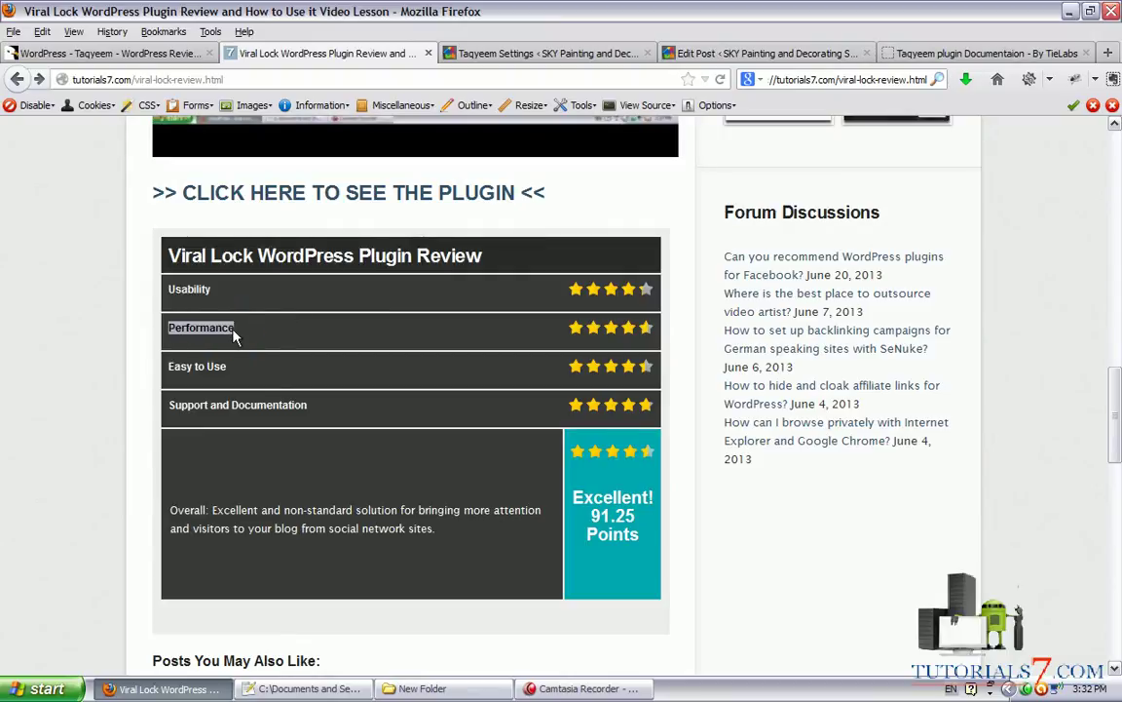
pyautogui.click(482, 54)
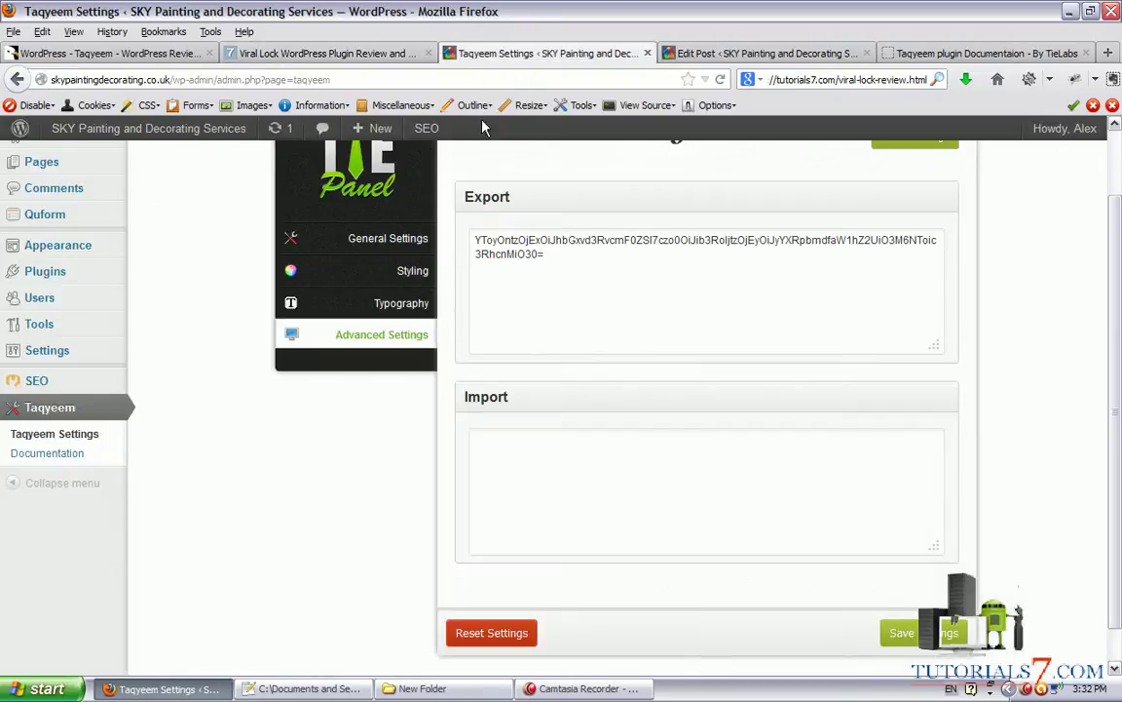
pyautogui.click(671, 52)
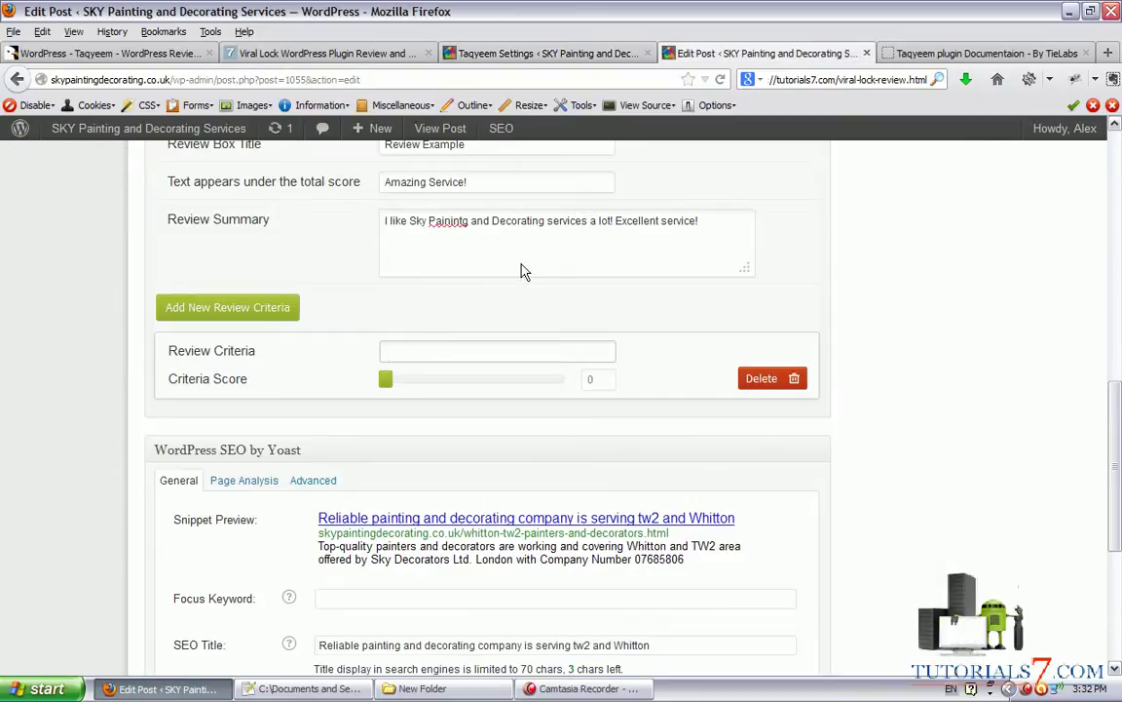
pyautogui.hotkey('ctrl', 'v')
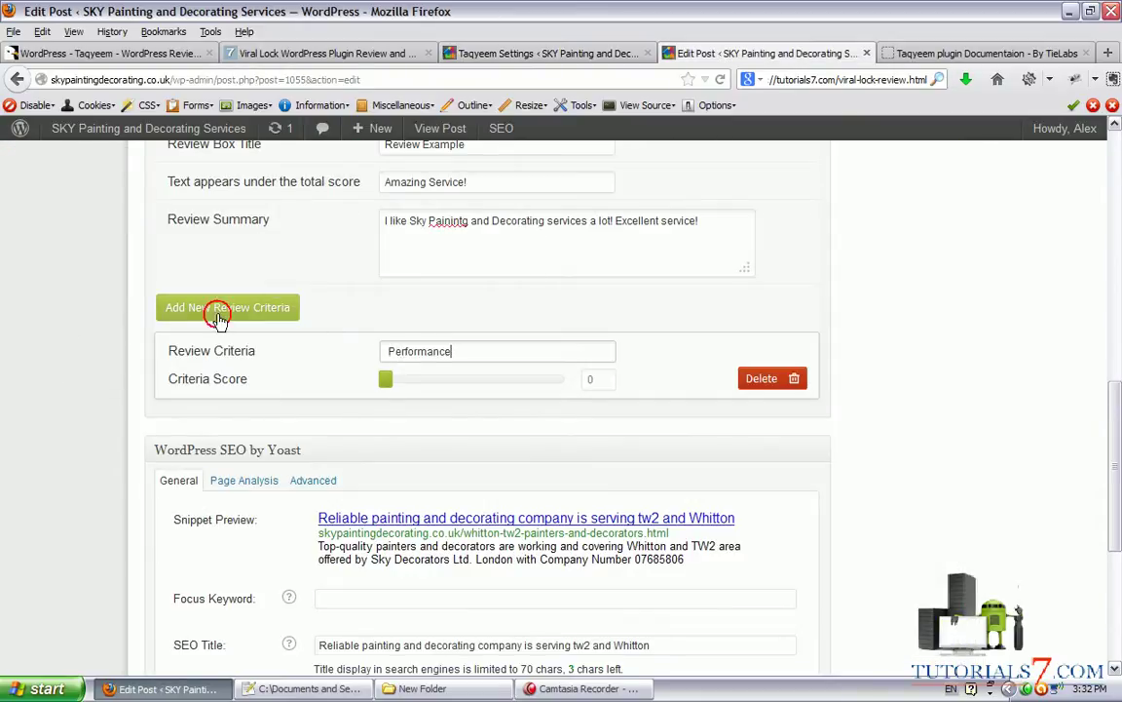
# Add a second review criterion named "On time job".
pyautogui.click(187, 310)
pyautogui.scroll(-2, 225, 320)
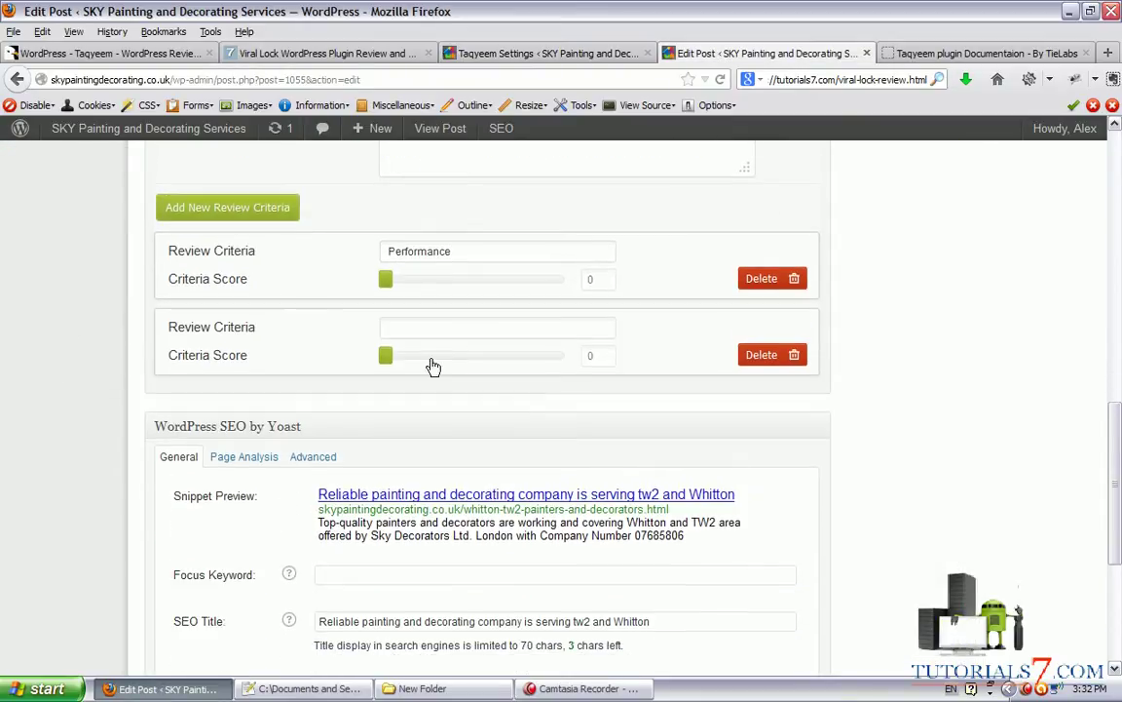
pyautogui.click(420, 334)
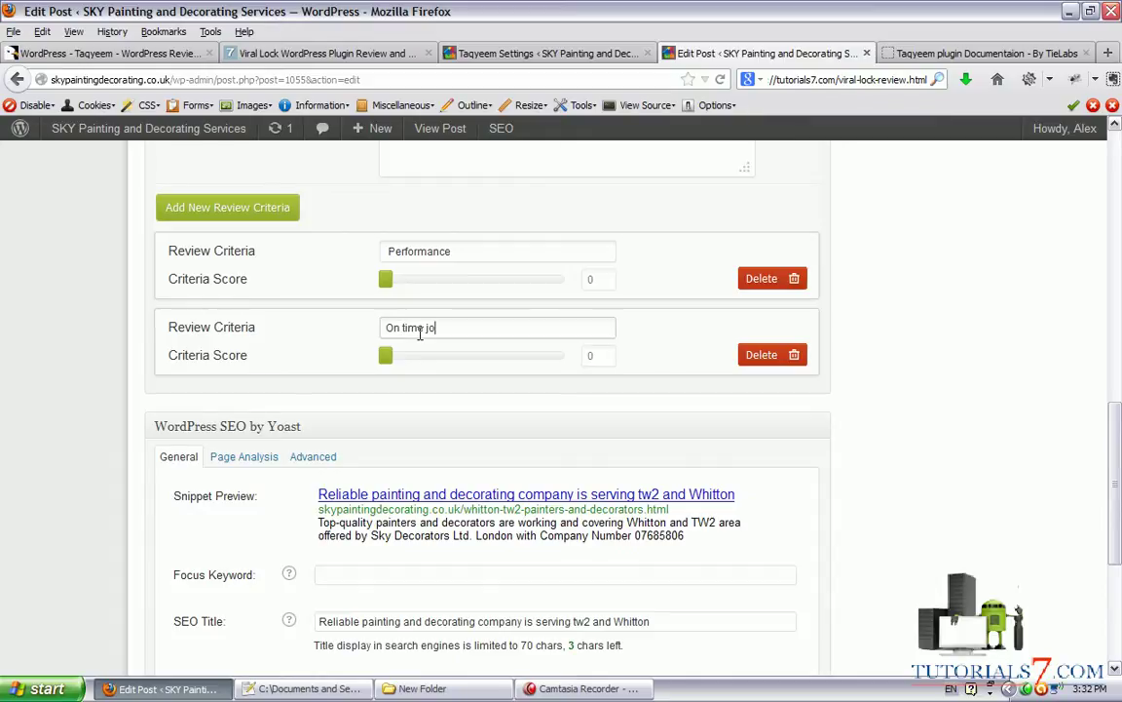
# Add a third review criterion named "Friendliness", consulting the criteria on the Viral Lock review page for ideas.
pyautogui.click(195, 208)
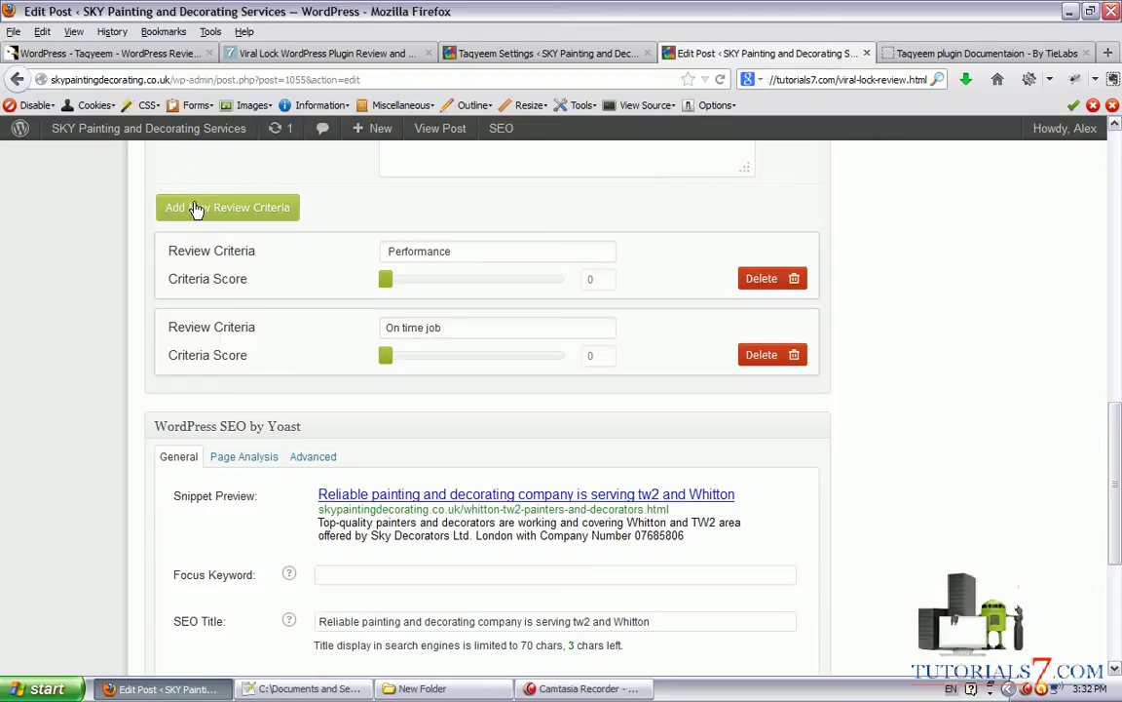
pyautogui.scroll(-1, 212, 197)
pyautogui.scroll(-1, 215, 198)
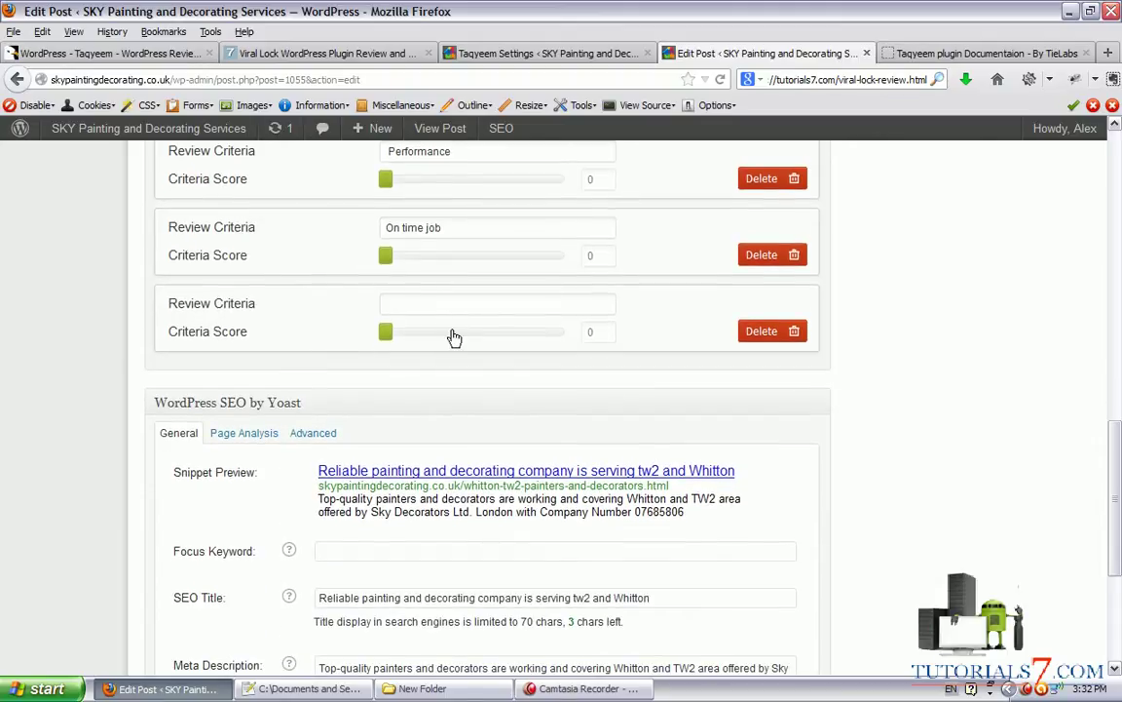
pyautogui.click(436, 308)
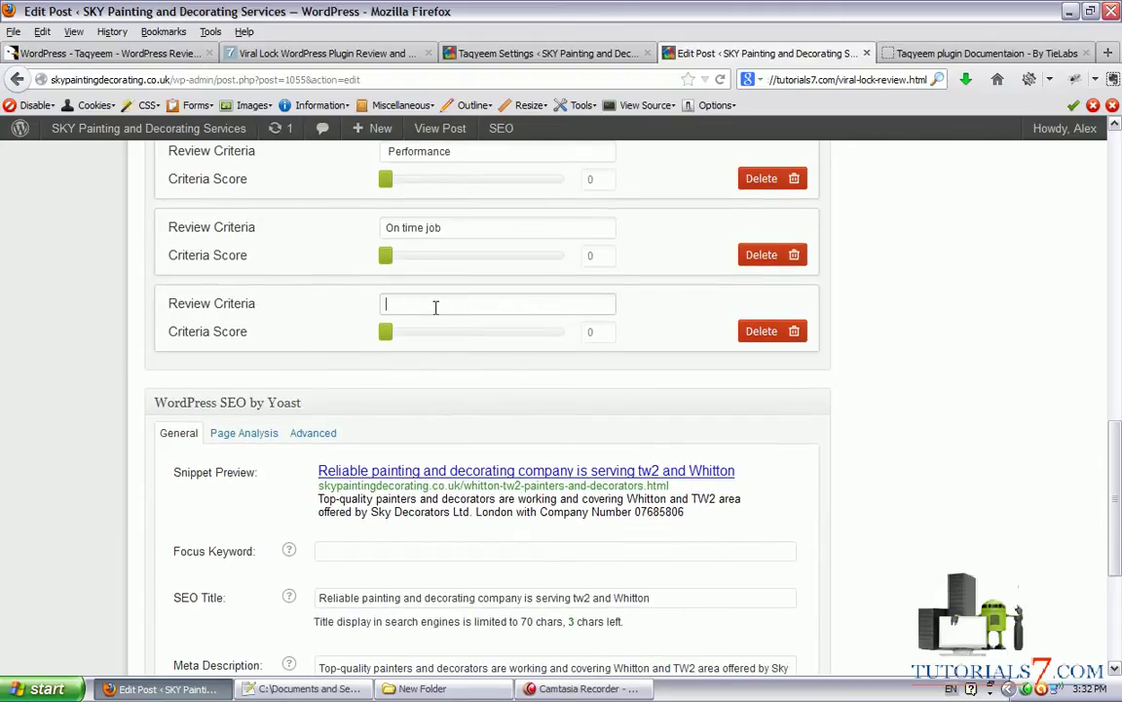
pyautogui.click(301, 54)
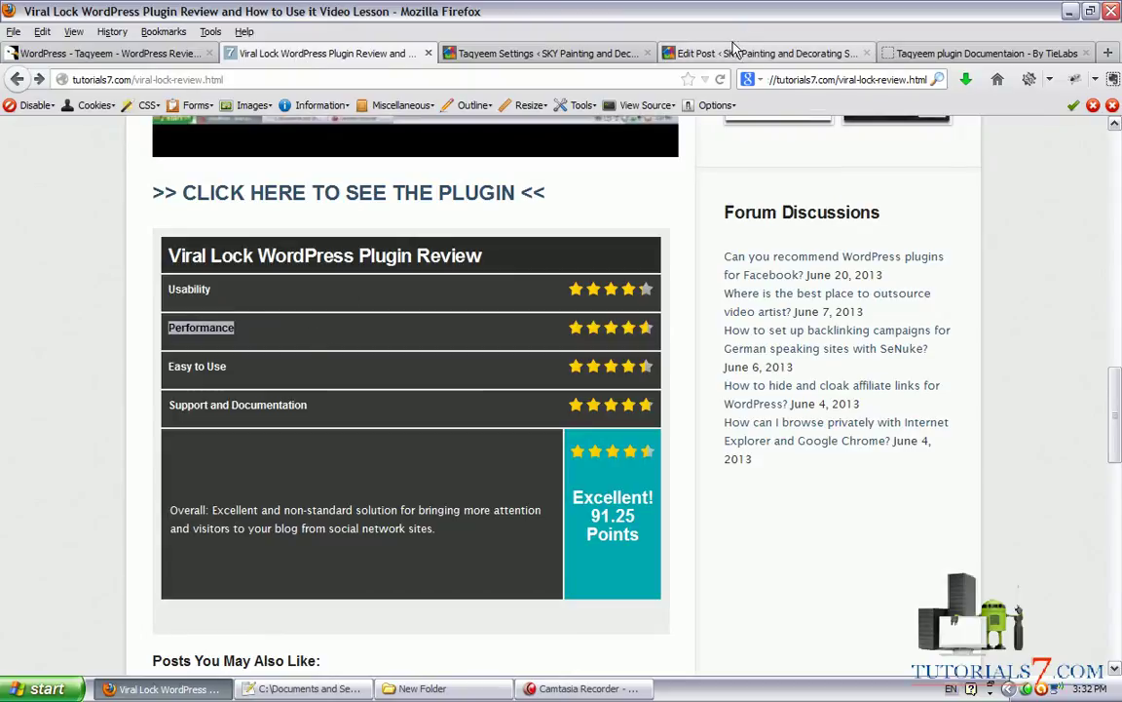
pyautogui.hotkey('ctrl', 'Tab')
pyautogui.hotkey('ctrl', 'Tab')
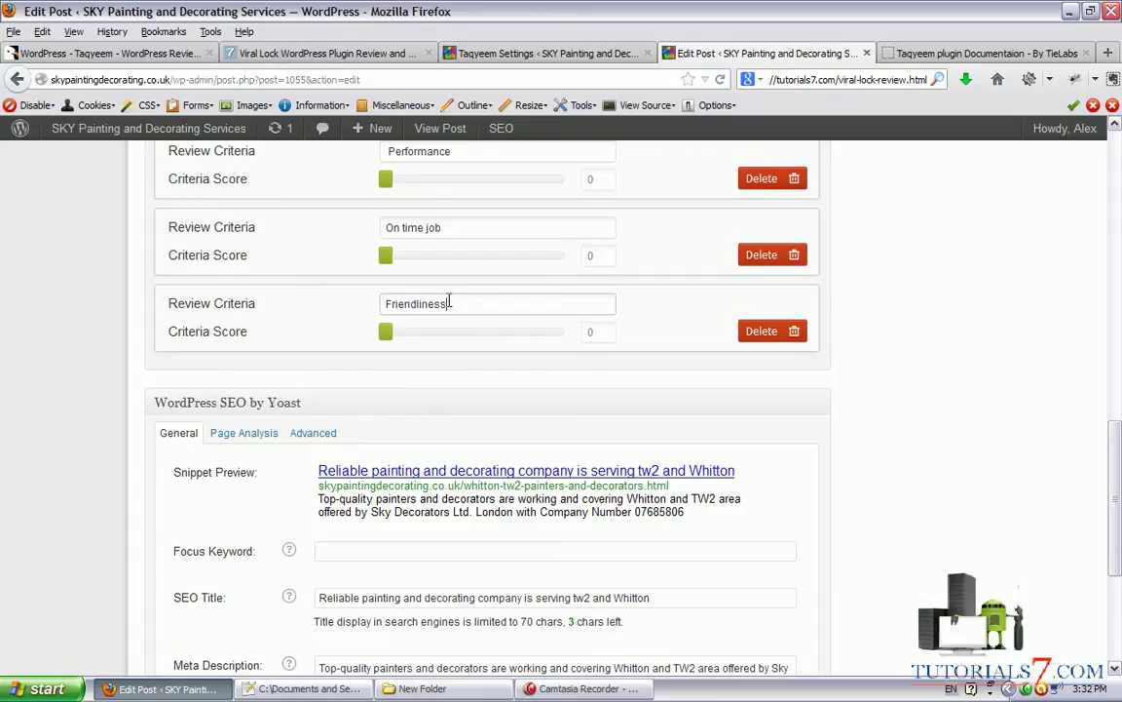
# Correct the misspelled word in the Review Summary to "Painting".
pyautogui.moveTo(1114, 542); pyautogui.dragTo(1118, 441)
pyautogui.rightClick(437, 332)
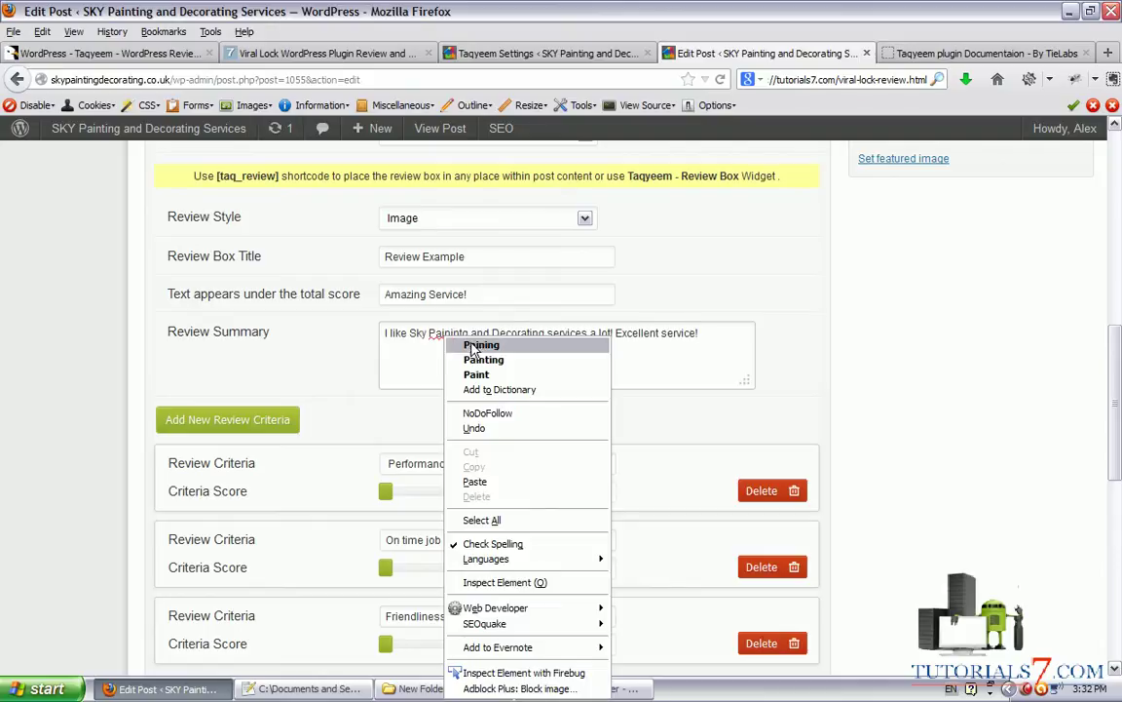
pyautogui.click(476, 343)
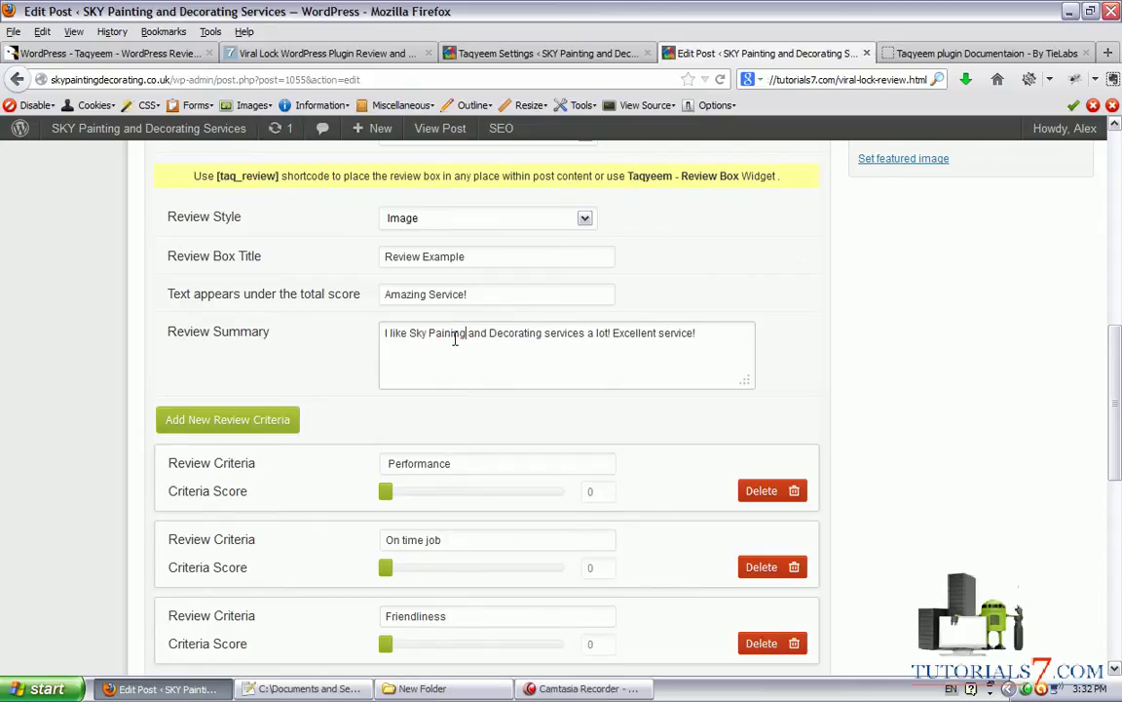
pyautogui.click(452, 338)
pyautogui.write('t')
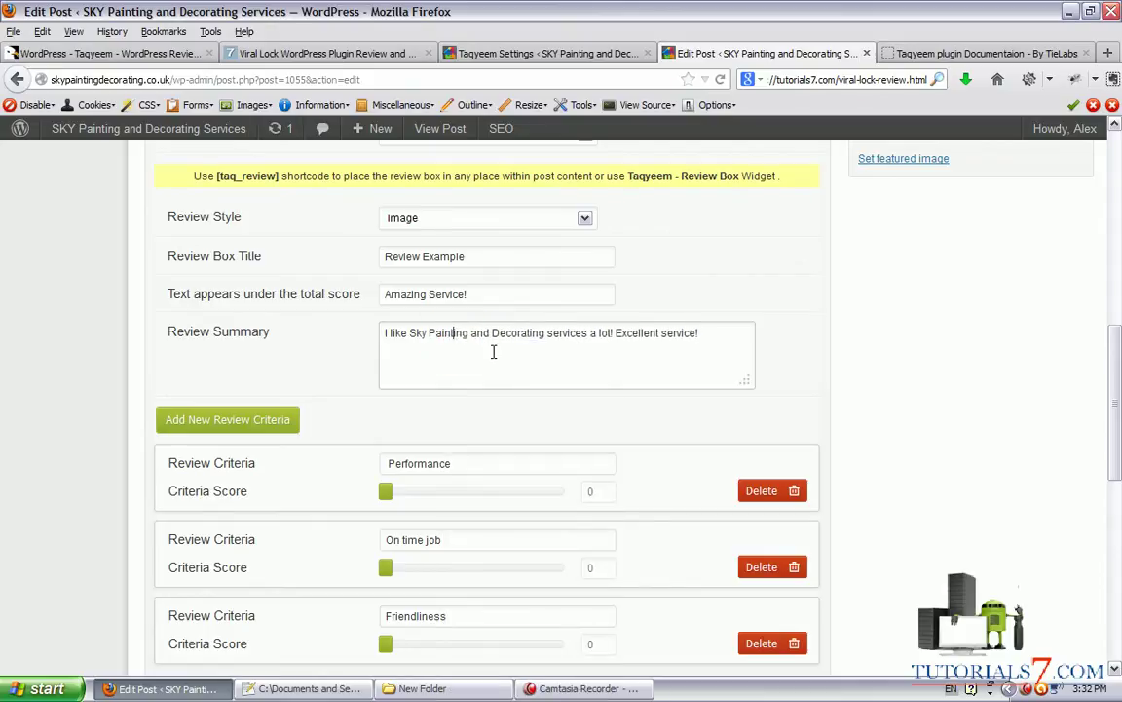
pyautogui.click(493, 352)
# Set the criteria scores to 81 for Performance, 100 for On time job and 92 for Friendliness.
pyautogui.scroll(-2, 1014, 380)
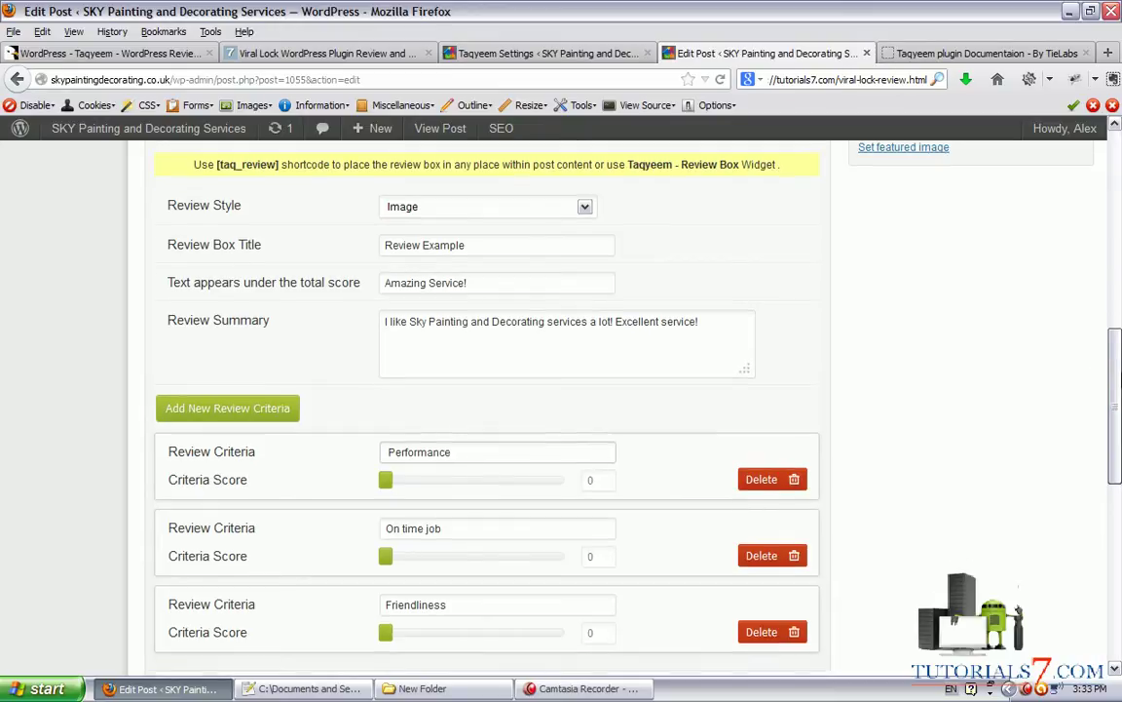
pyautogui.moveTo(386, 414); pyautogui.dragTo(532, 427)
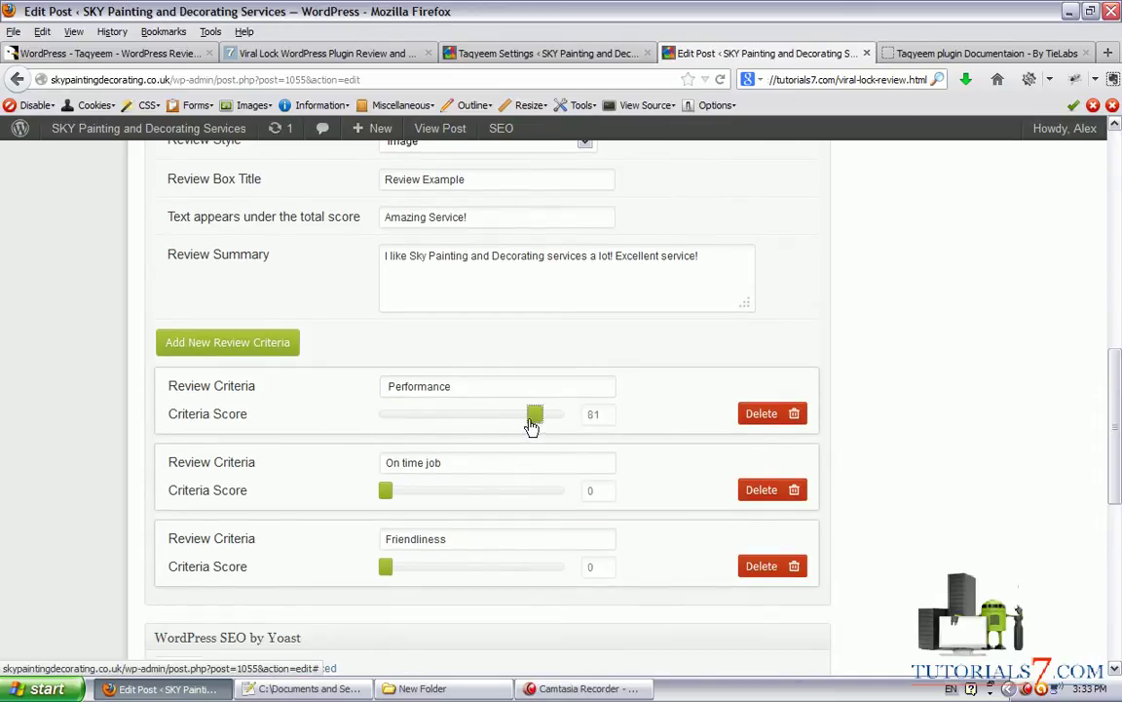
pyautogui.click(402, 492)
pyautogui.moveTo(404, 497); pyautogui.dragTo(564, 497)
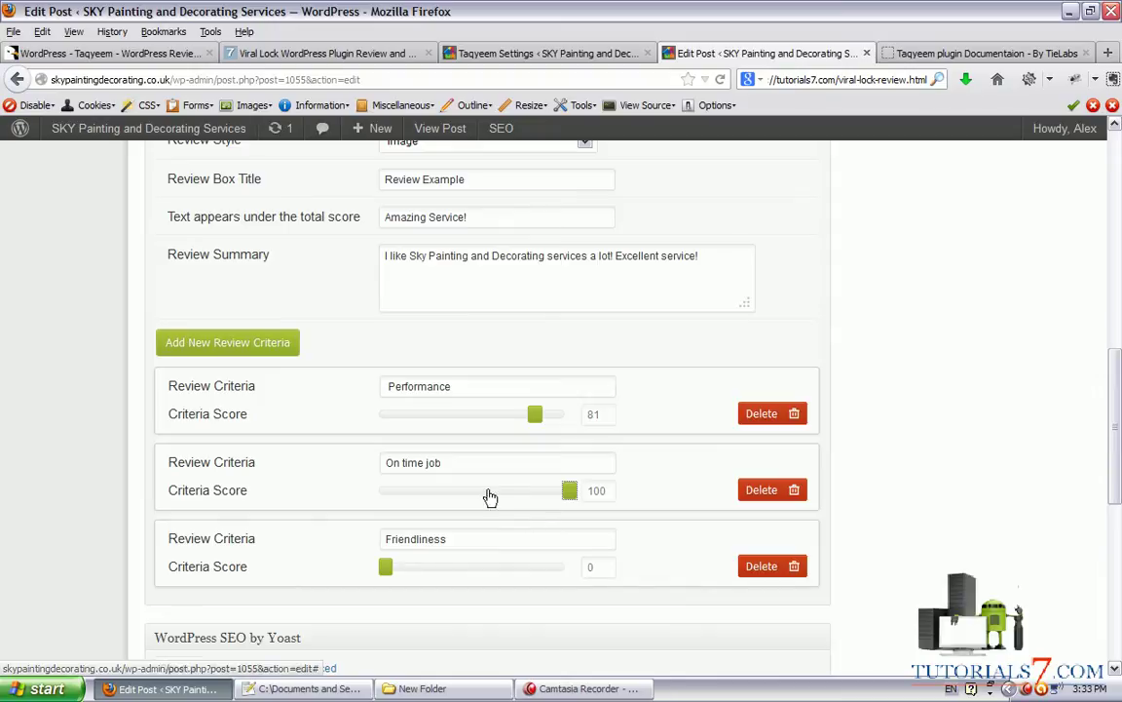
pyautogui.moveTo(388, 570); pyautogui.dragTo(555, 582)
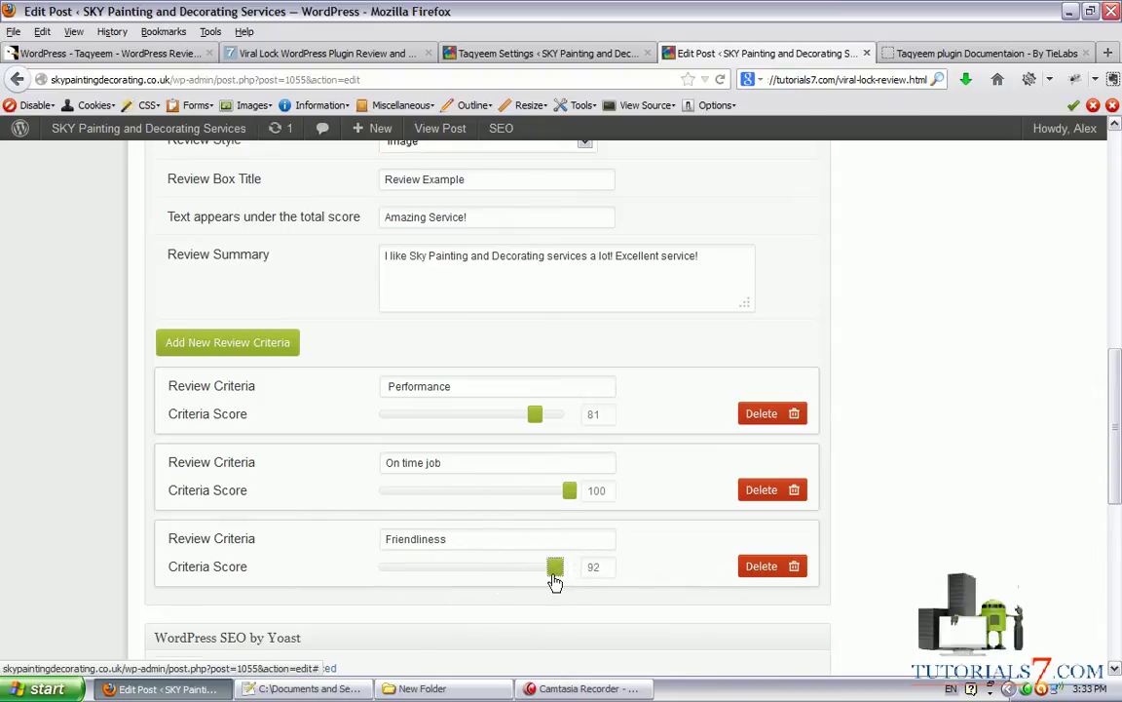
# Update the published post to save the review box settings and criteria scores.
pyautogui.scroll(4, 576, 574)
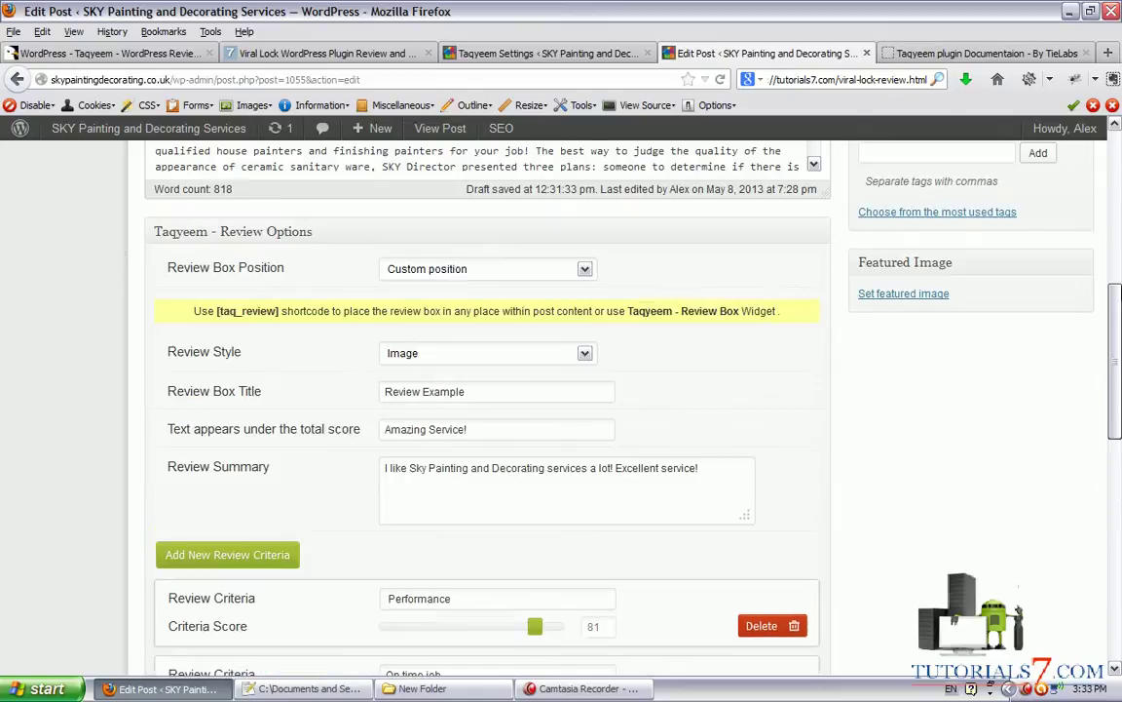
pyautogui.scroll(5, 487, 390)
pyautogui.click(1052, 339)
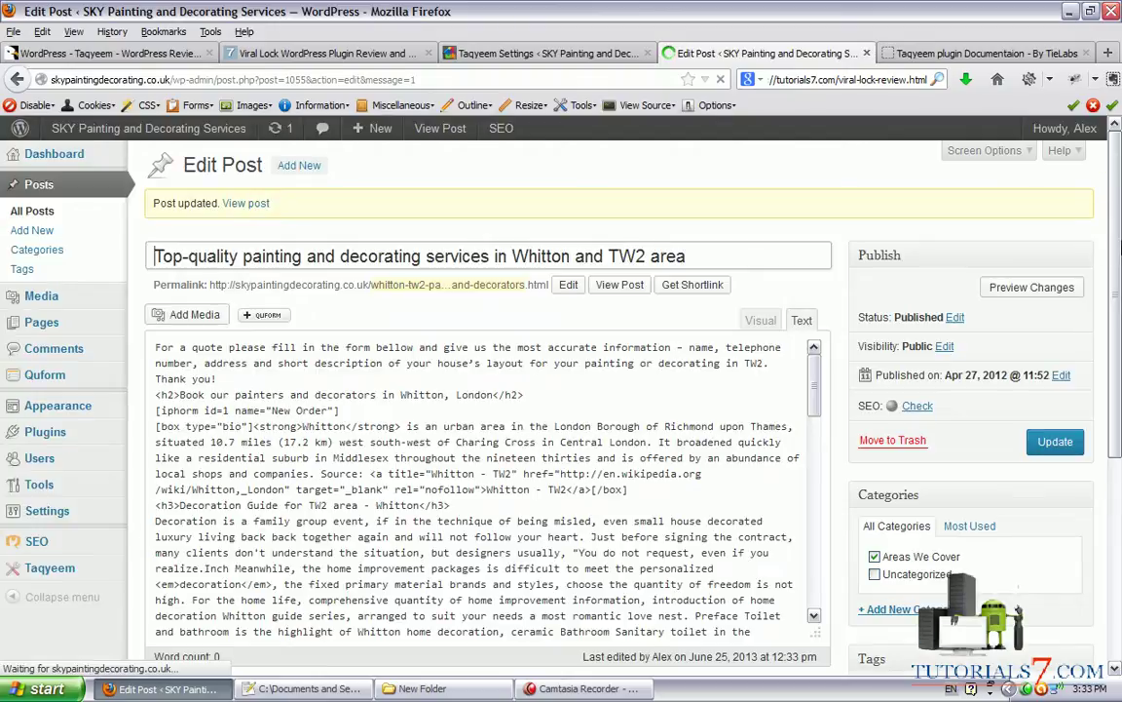
# Examine the review entries in the post's Custom Fields, in particular the value of taq_review_score.
pyautogui.moveTo(1116, 164); pyautogui.dragTo(1116, 234)
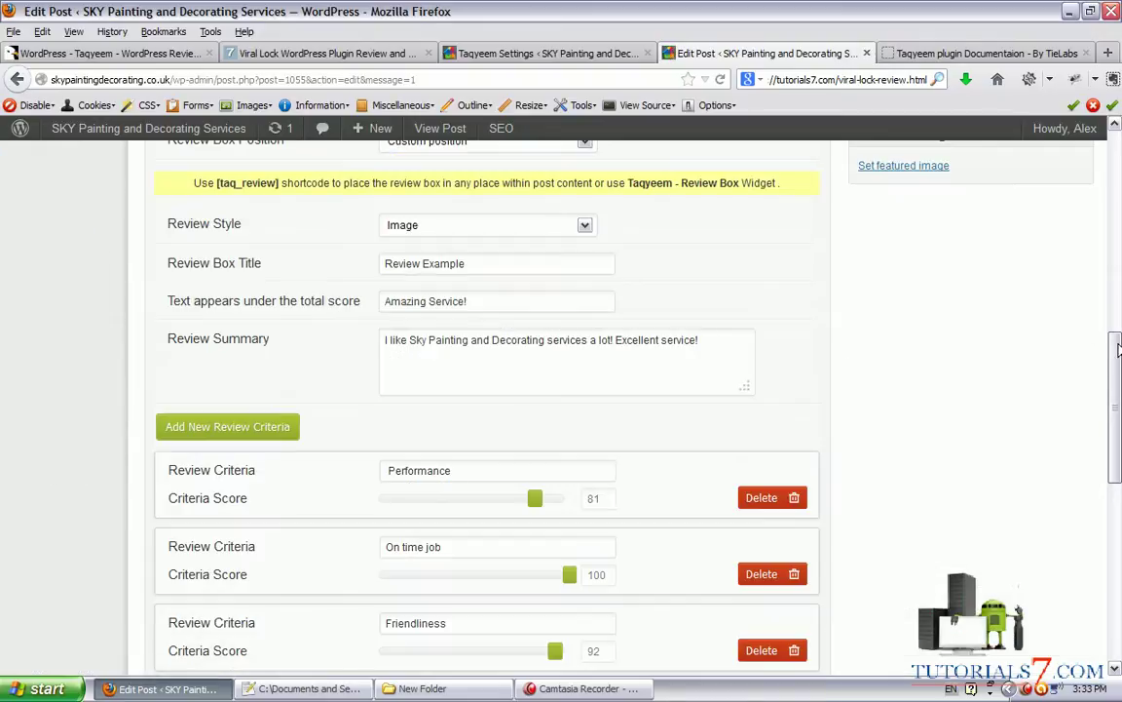
pyautogui.moveTo(1116, 365); pyautogui.dragTo(1118, 570)
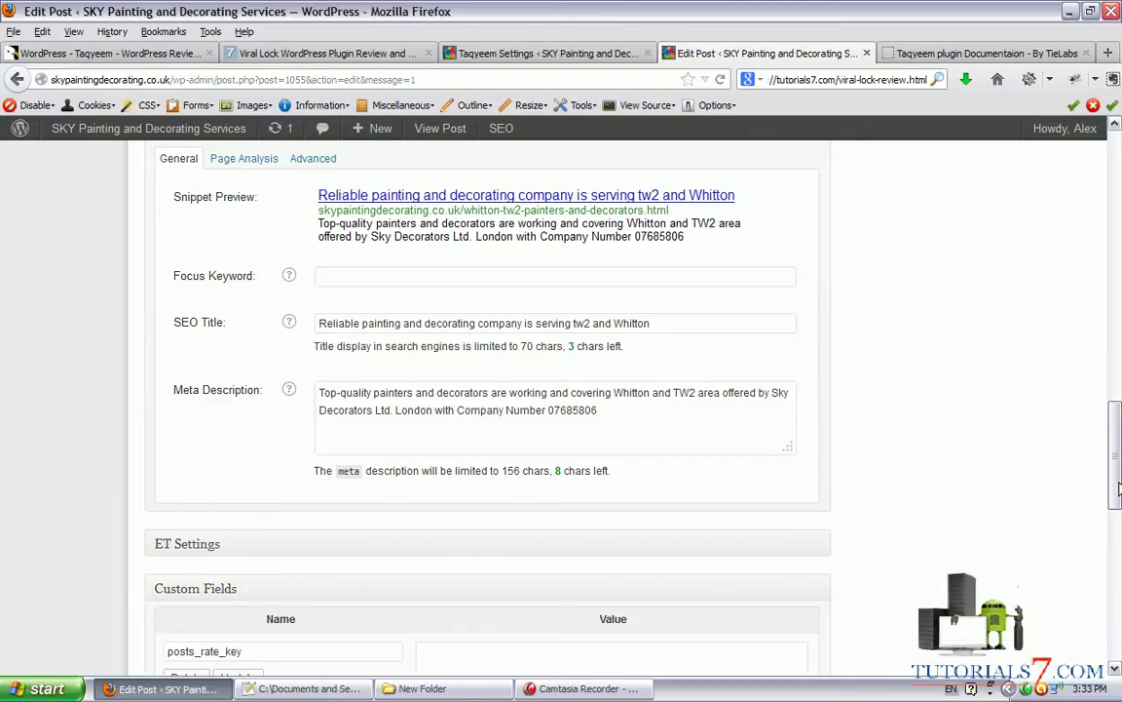
pyautogui.moveTo(1117, 478); pyautogui.dragTo(1121, 531)
pyautogui.scroll(-3, 487, 438)
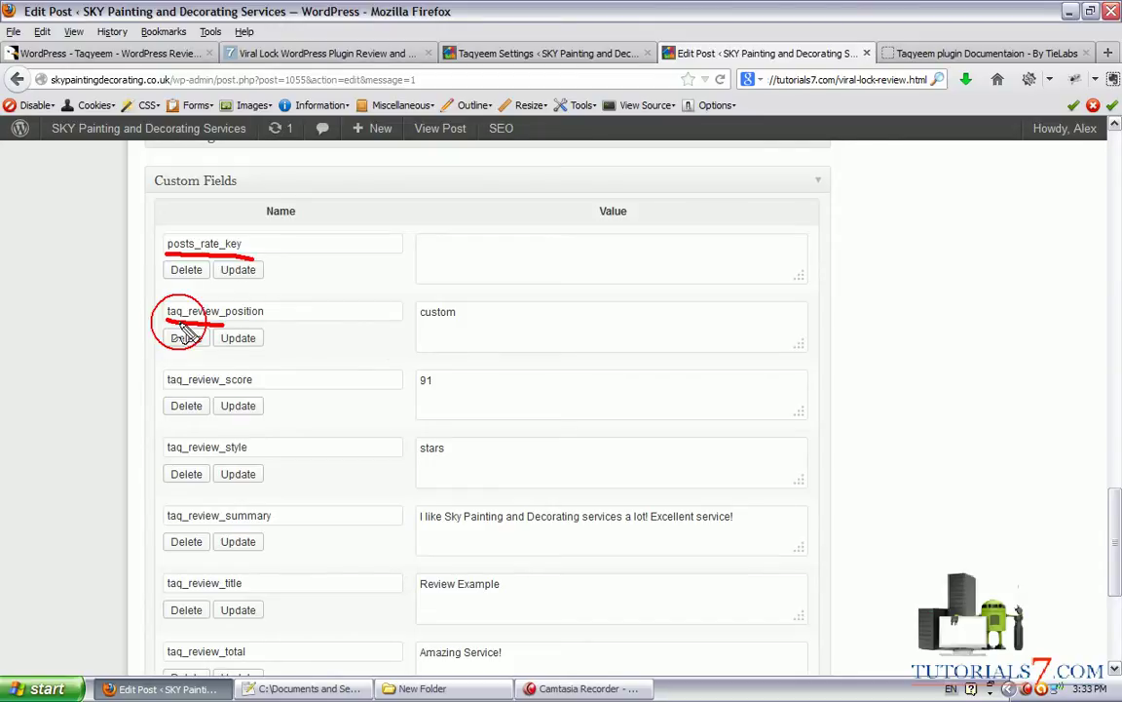
pyautogui.moveTo(171, 390); pyautogui.dragTo(260, 391)
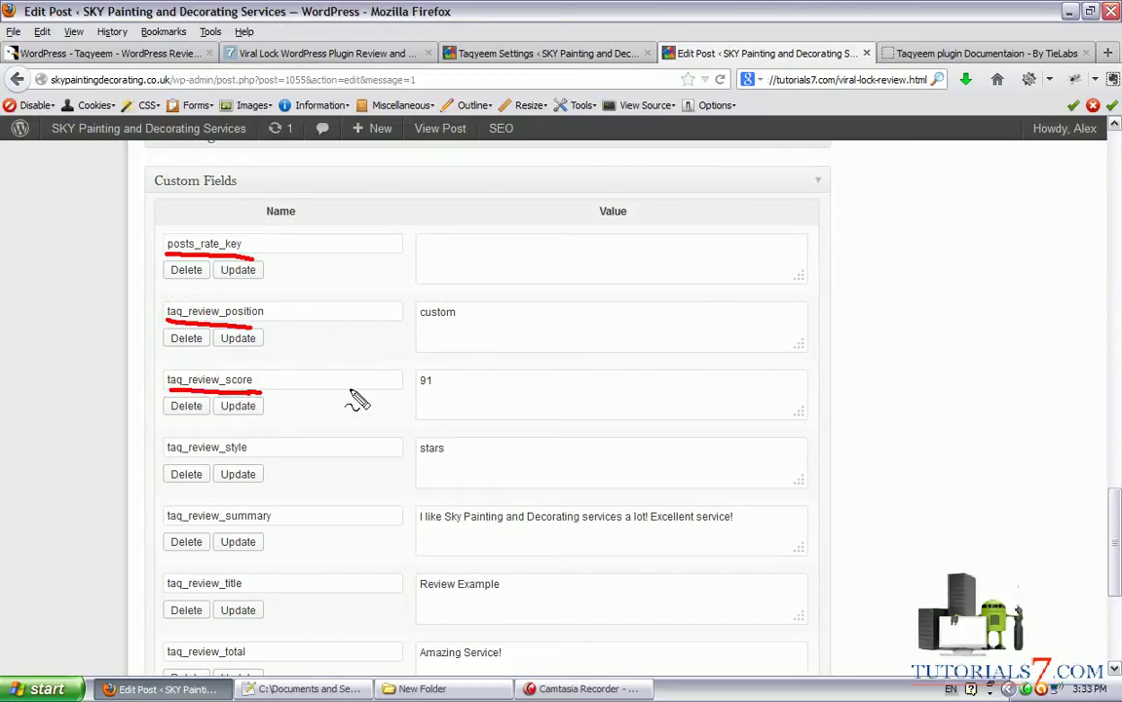
pyautogui.moveTo(343, 387)
pyautogui.mouseDown()
pyautogui.moveTo(437, 368)
pyautogui.moveTo(408, 386)
pyautogui.mouseUp()
pyautogui.press('Escape')
pyautogui.click(450, 379)
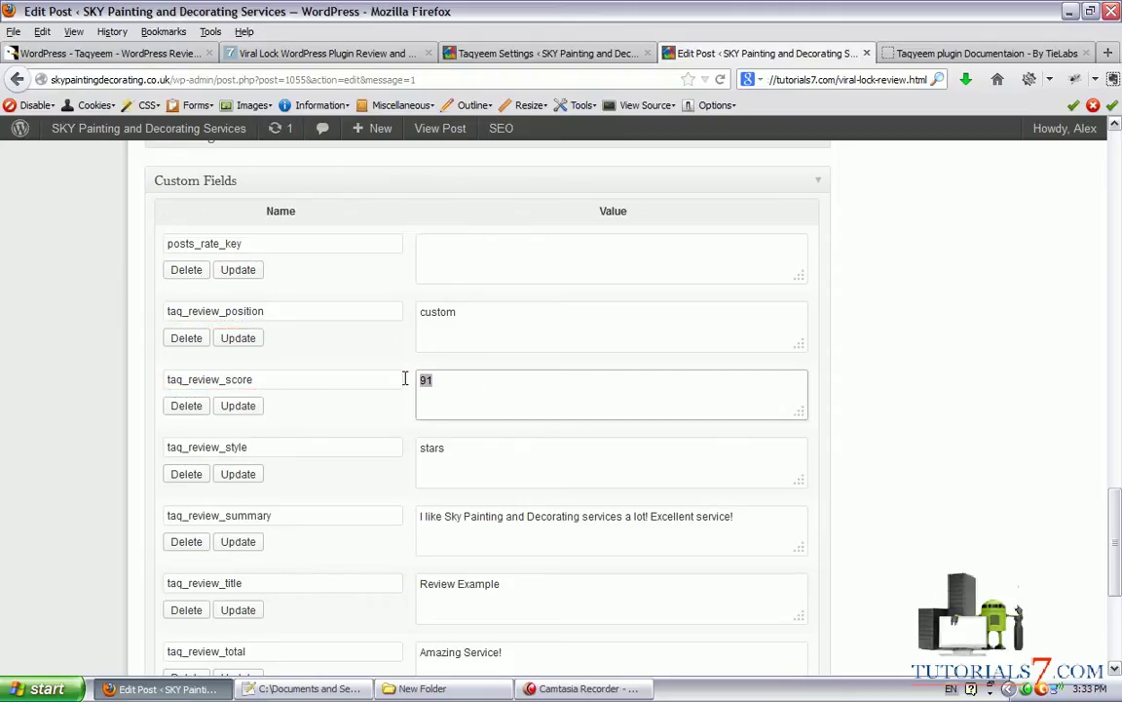
# Change the text under the total score to "Amazing Service! Points: 91" and update the post.
pyautogui.moveTo(1116, 481); pyautogui.dragTo(1117, 302)
pyautogui.click(512, 348)
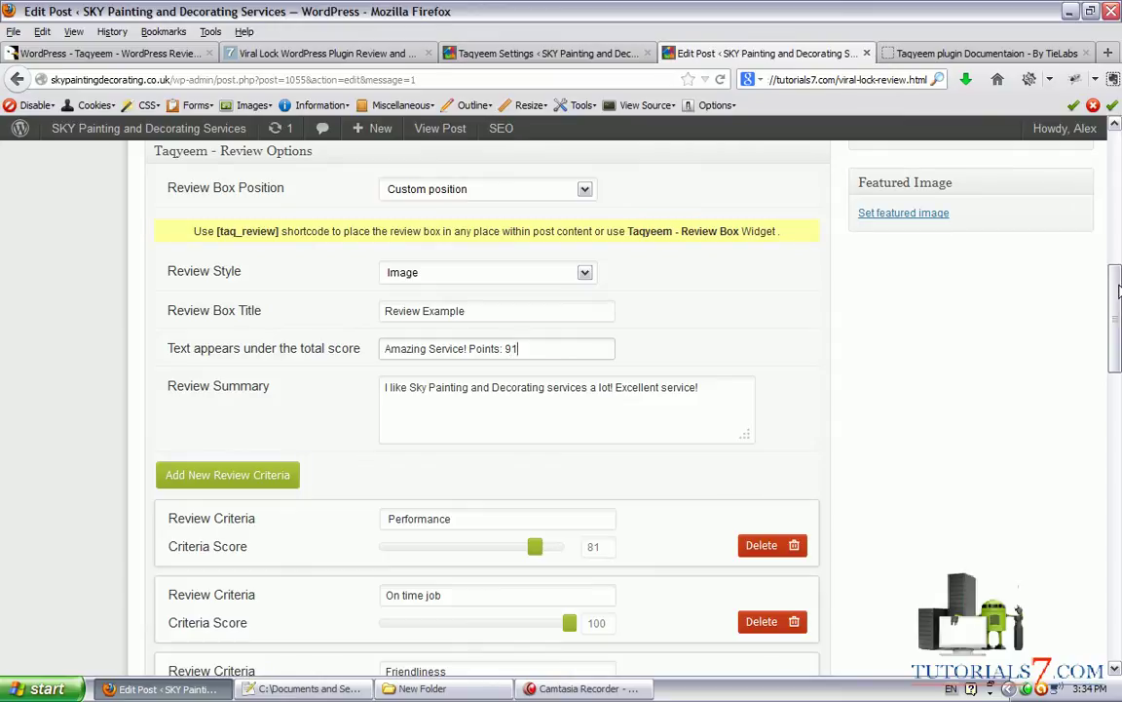
pyautogui.scroll(10, 1003, 259)
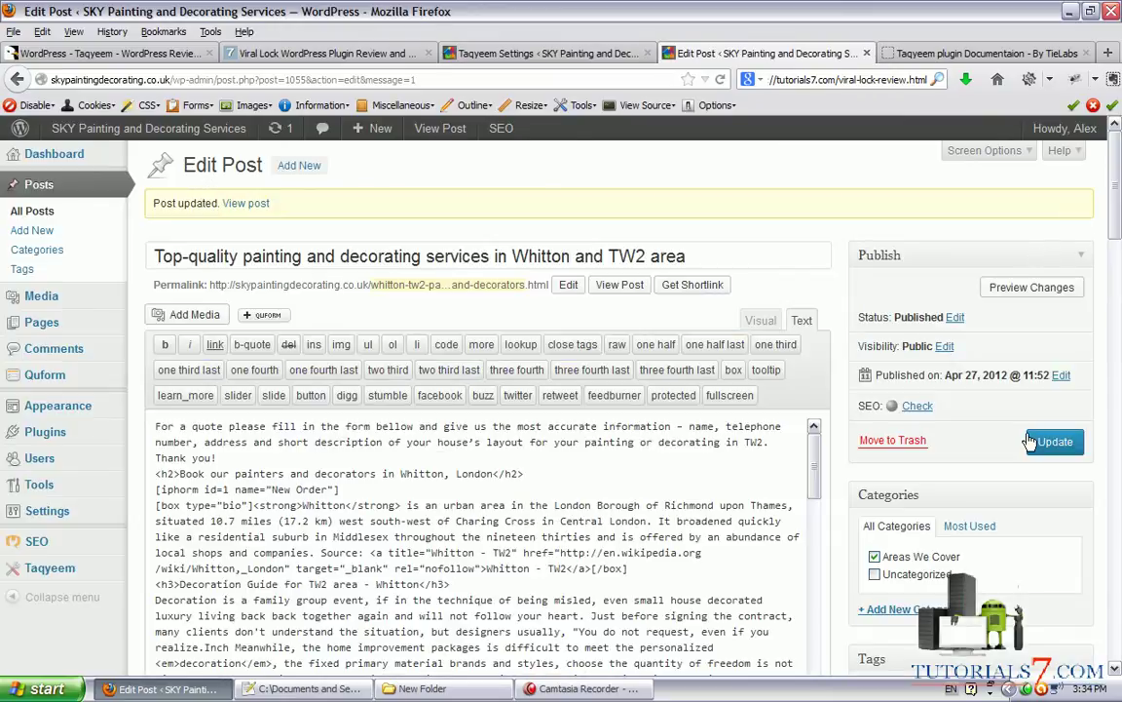
pyautogui.click(938, 80)
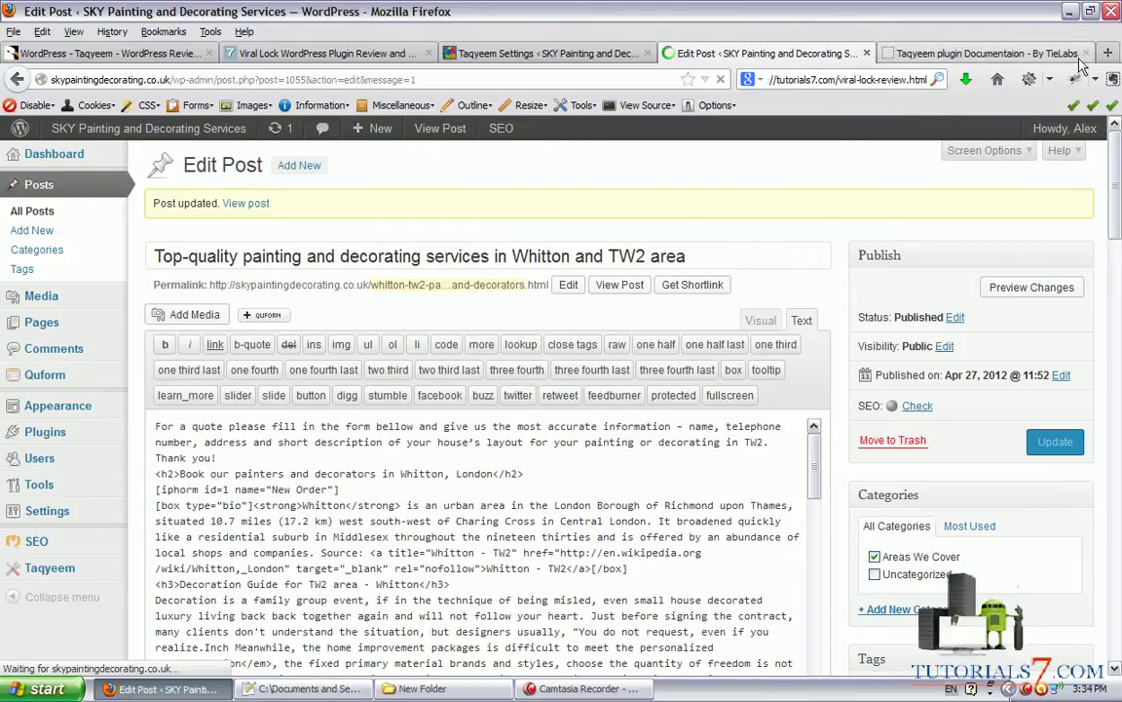
# Open the updated post in a new browser tab and examine the Review Example box within its content.
pyautogui.rightClick(273, 219)
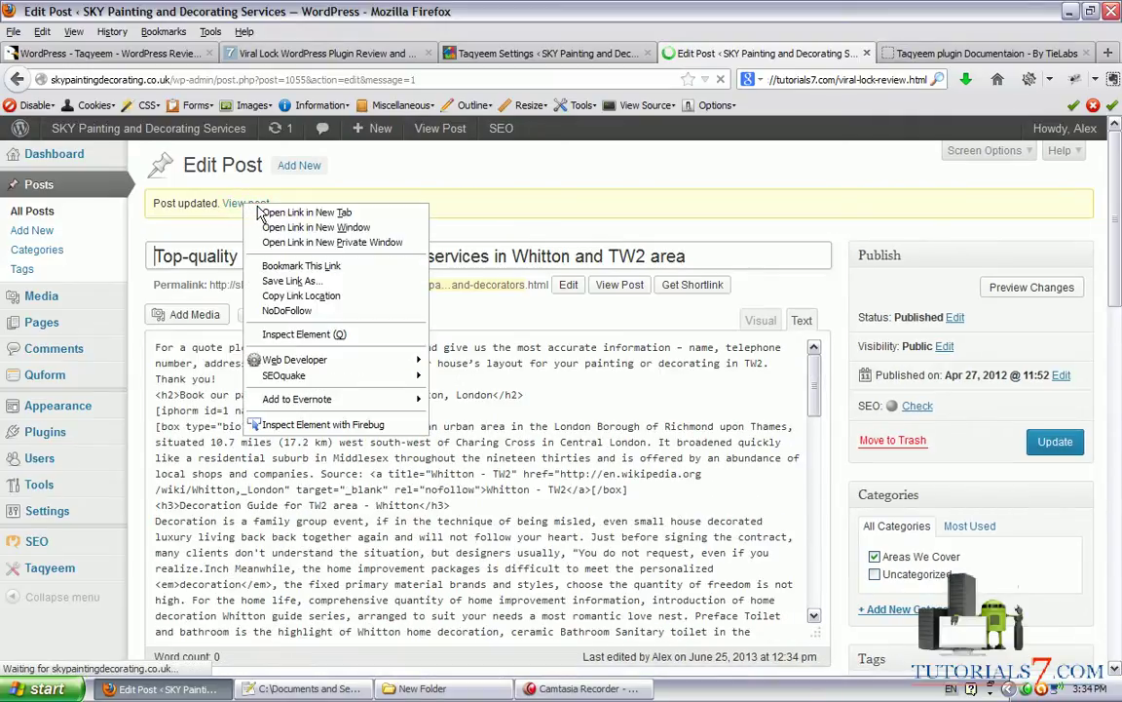
pyautogui.click(262, 215)
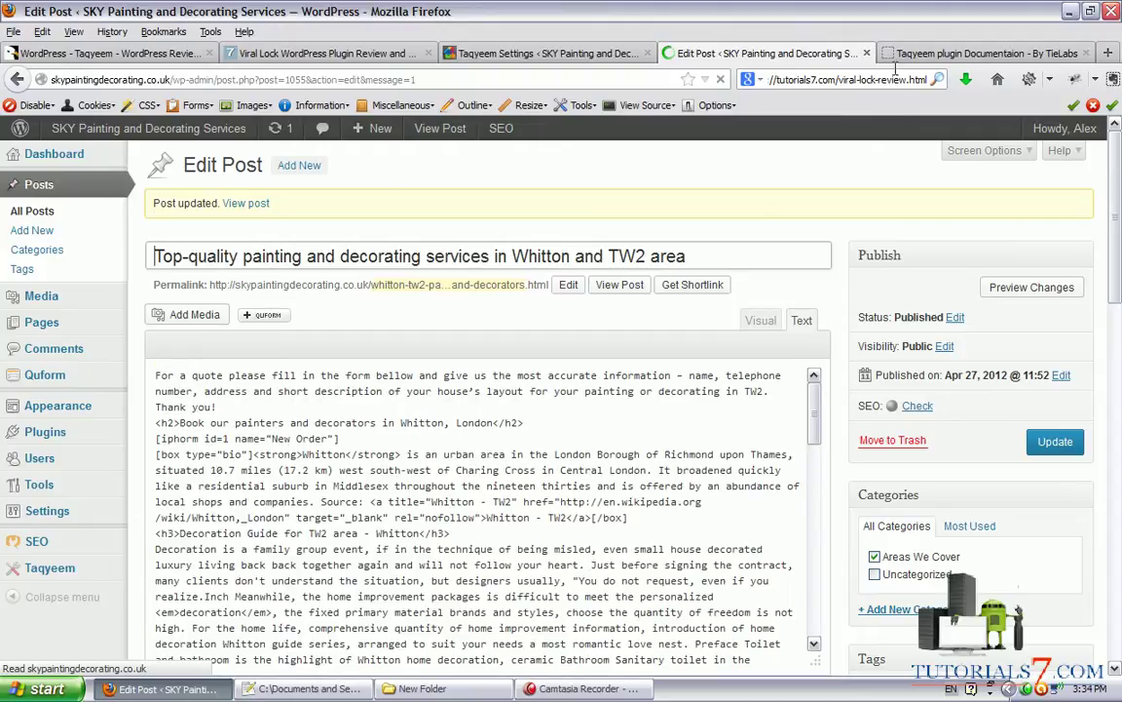
pyautogui.middleClick(252, 205)
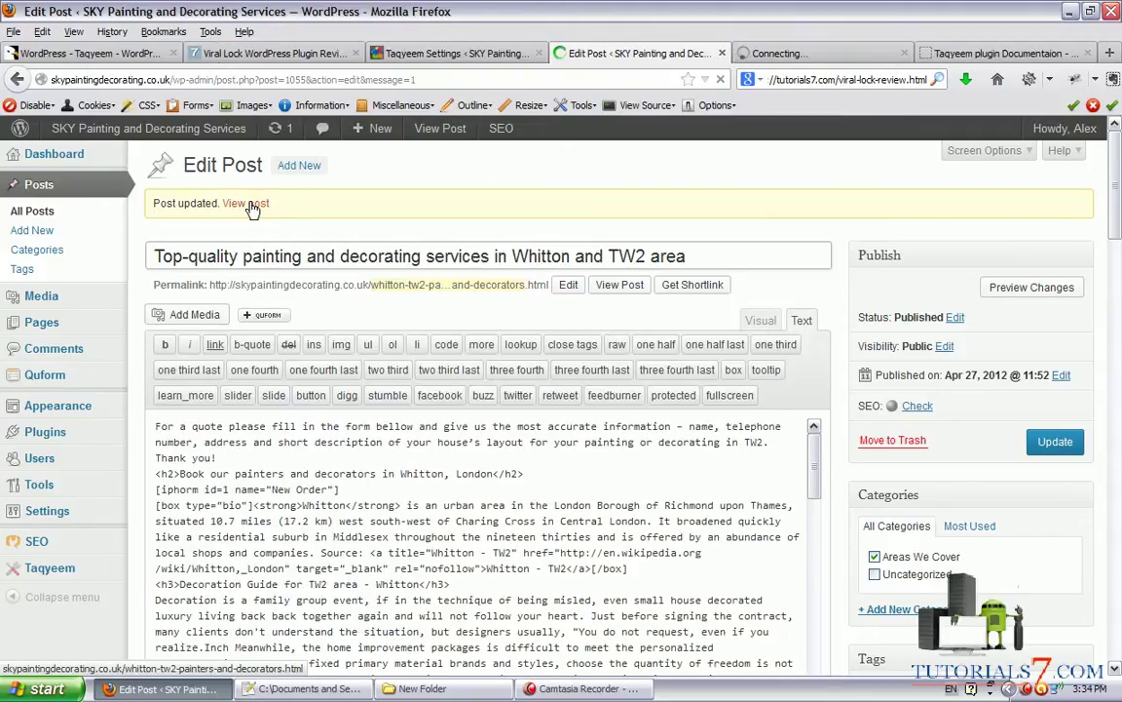
pyautogui.click(752, 49)
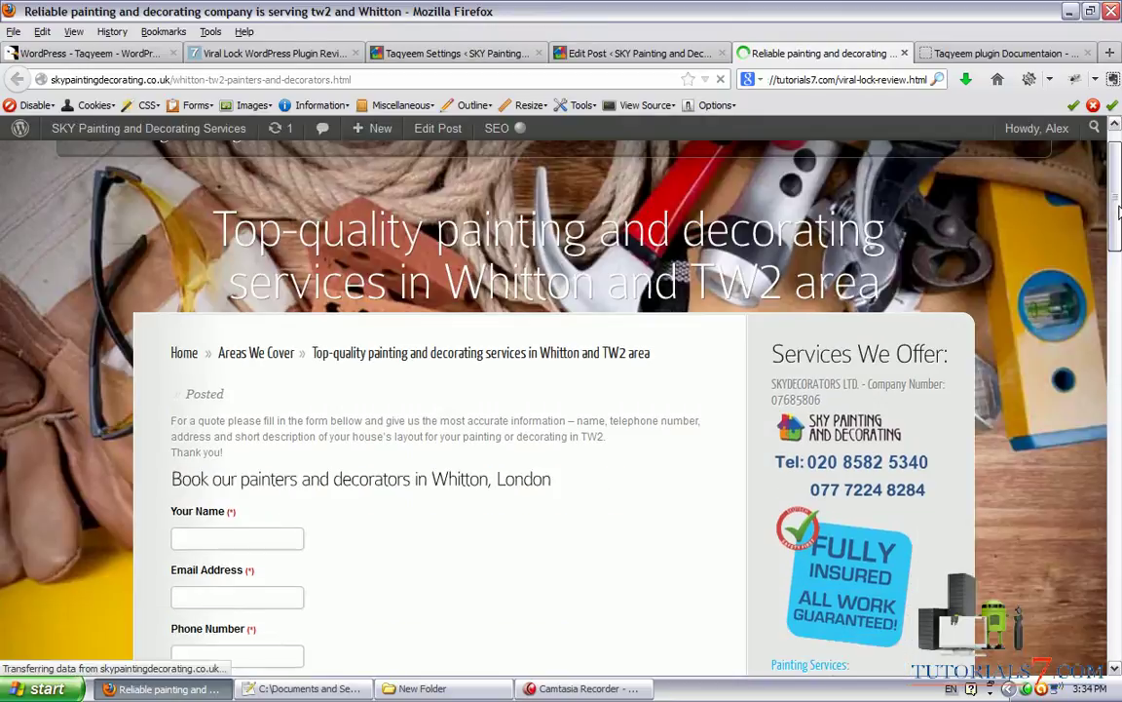
pyautogui.moveTo(1119, 161); pyautogui.dragTo(1118, 479)
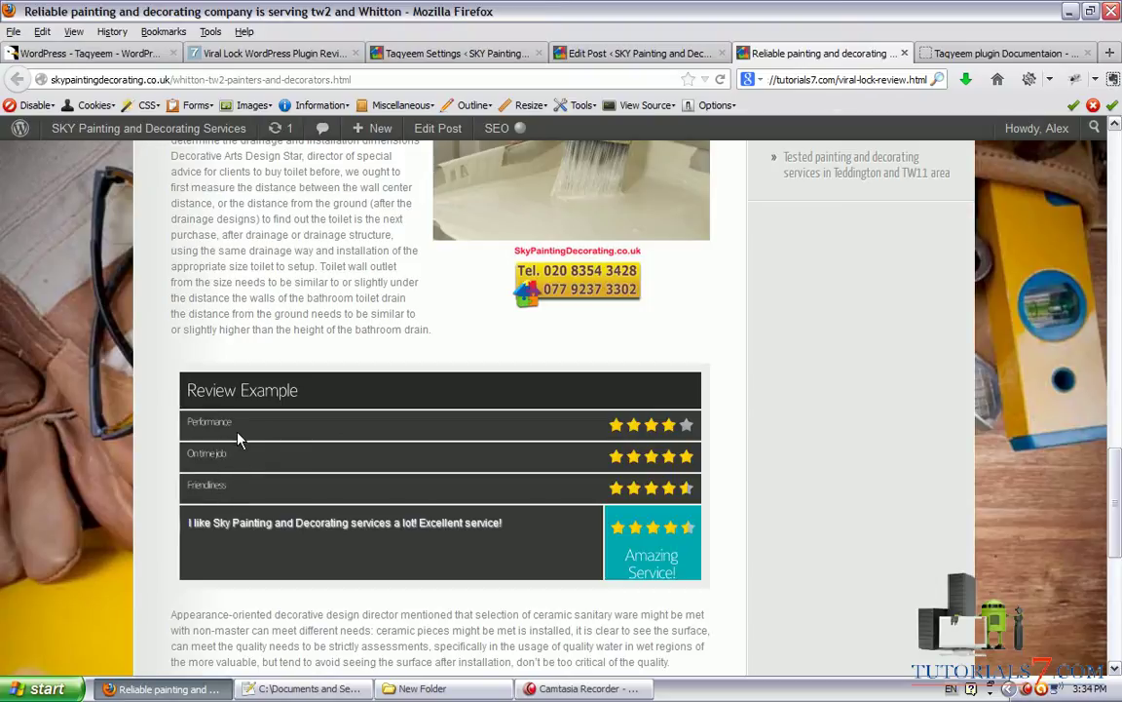
pyautogui.scroll(-2, 473, 484)
# Change the post's Review Style to Percentage and update the post.
pyautogui.click(614, 55)
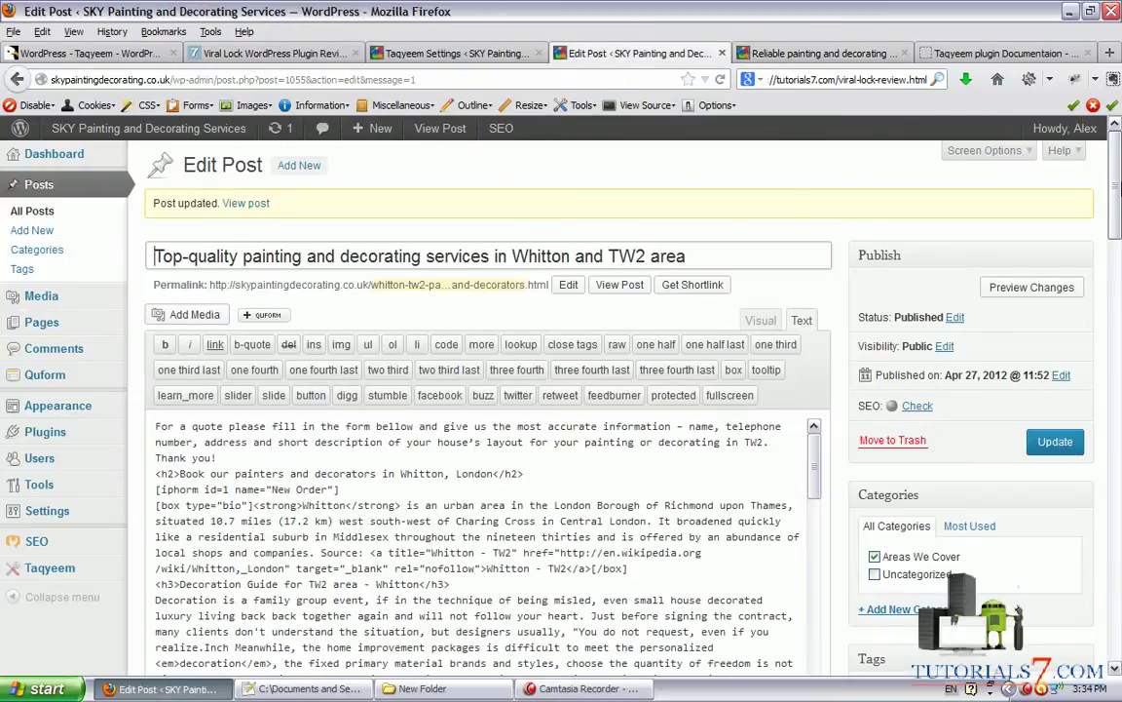
pyautogui.scroll(-10, 487, 409)
pyautogui.scroll(-7, 488, 409)
pyautogui.scroll(5, 487, 409)
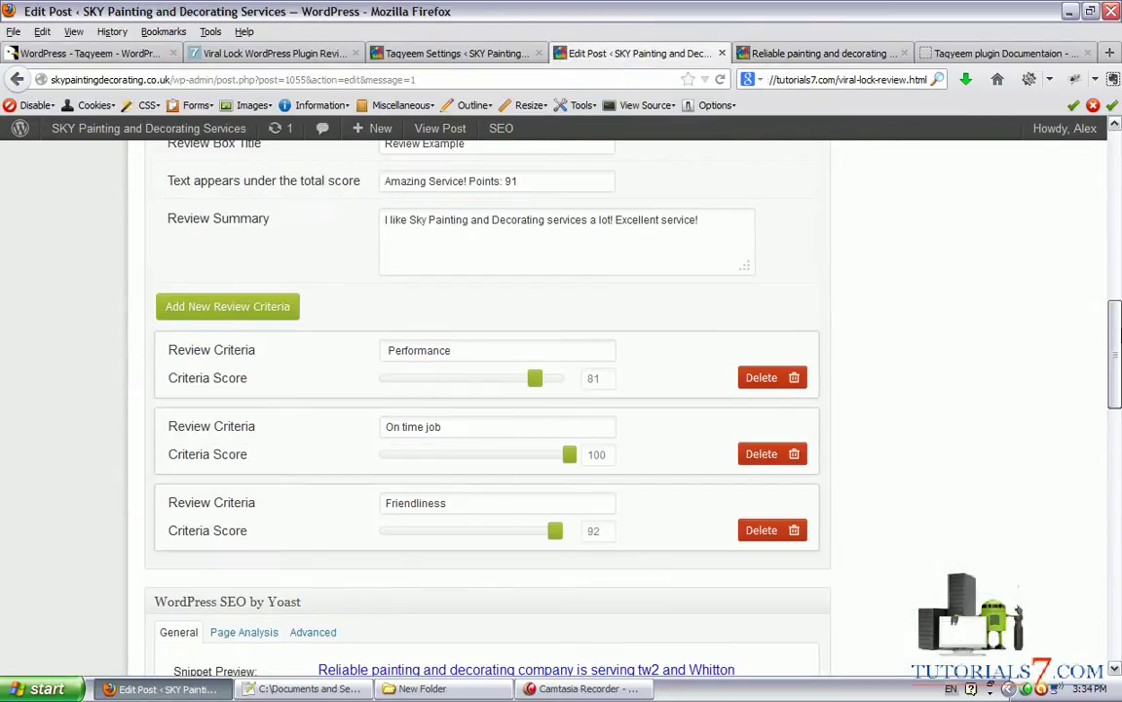
pyautogui.click(473, 283)
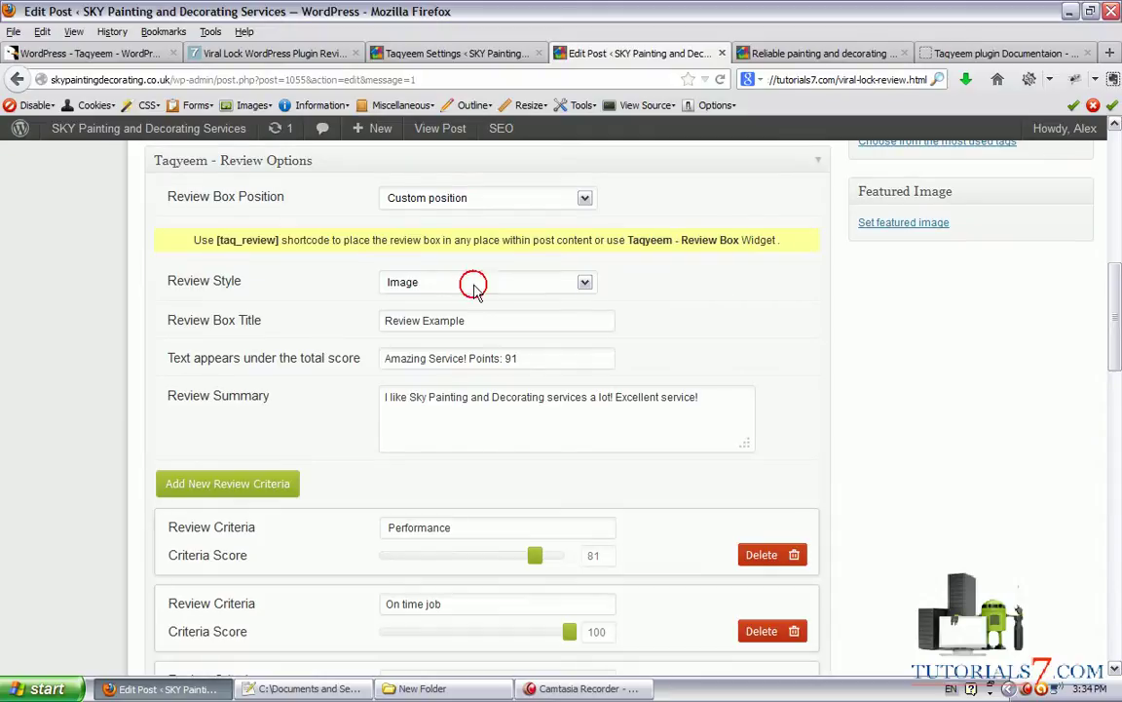
pyautogui.click(458, 315)
pyautogui.scroll(10, 1003, 195)
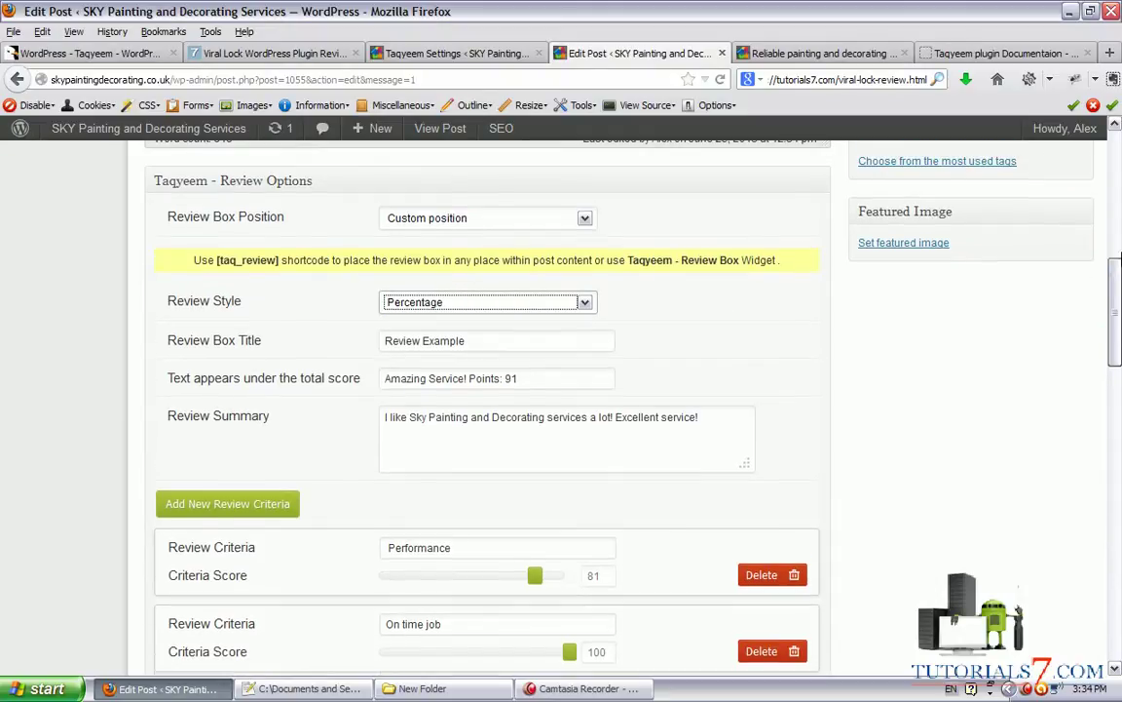
pyautogui.click(1056, 442)
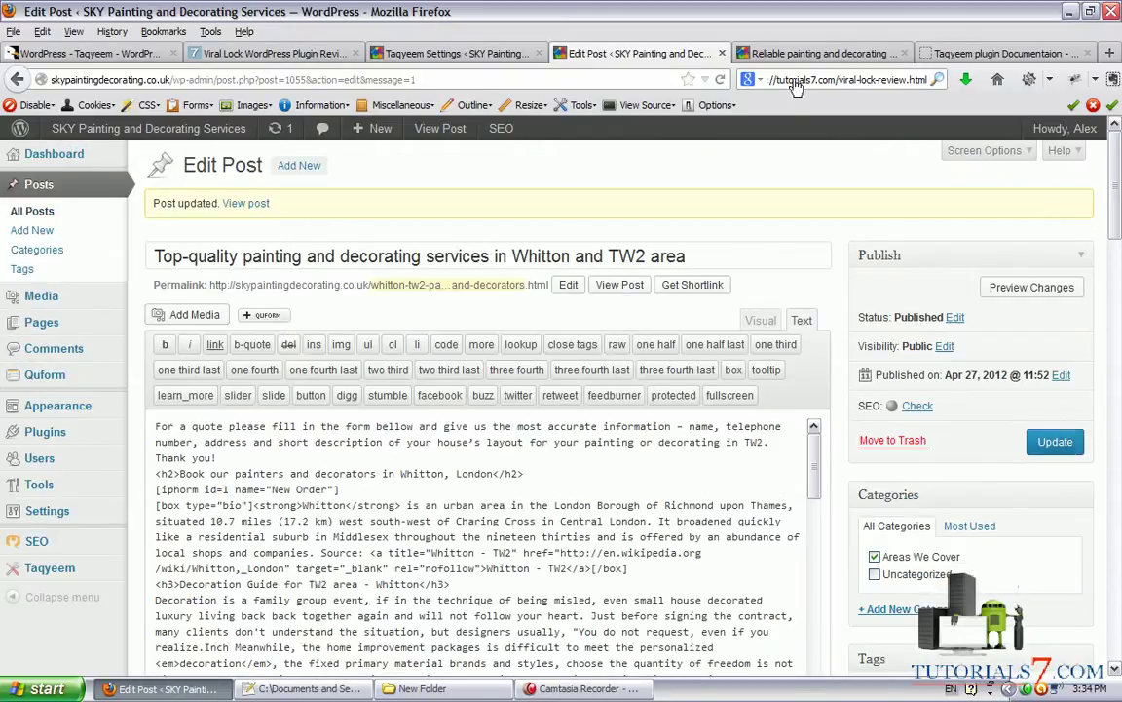
# Reload the live post to check how the review box is displayed, and return to the post editor.
pyautogui.hotkey('ctrl', 'Tab')
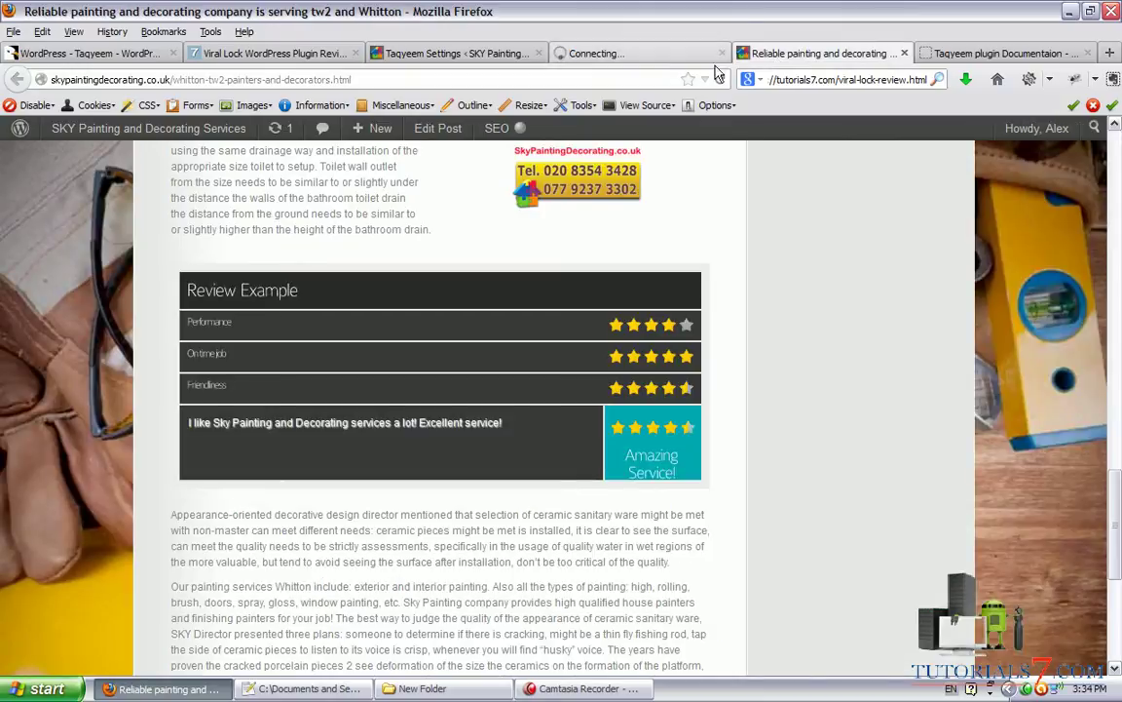
pyautogui.click(721, 79)
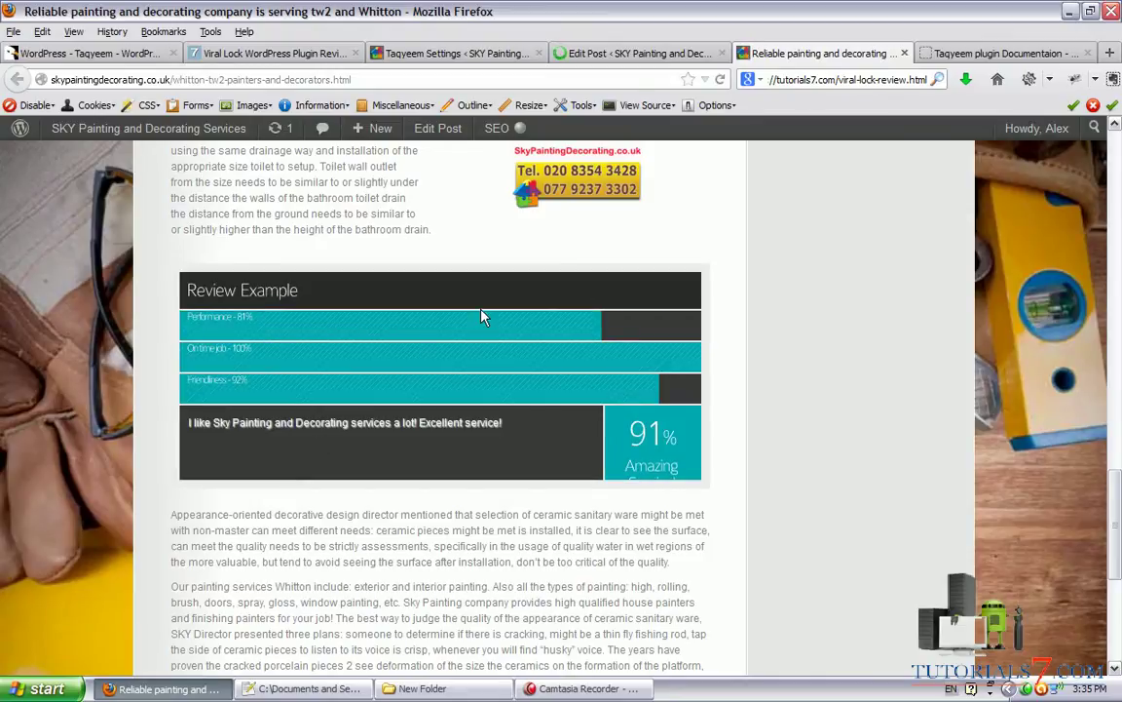
pyautogui.click(605, 58)
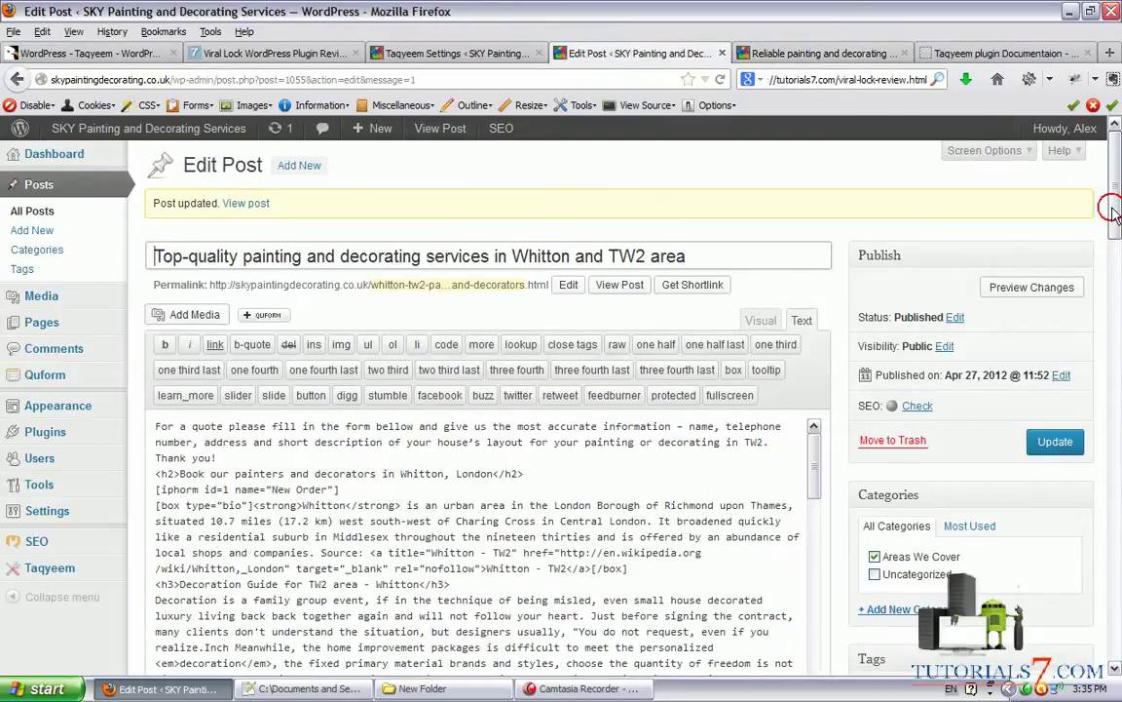
# Change the post's Review Style to Points and update the post.
pyautogui.moveTo(1112, 207); pyautogui.dragTo(1111, 329)
pyautogui.click(549, 205)
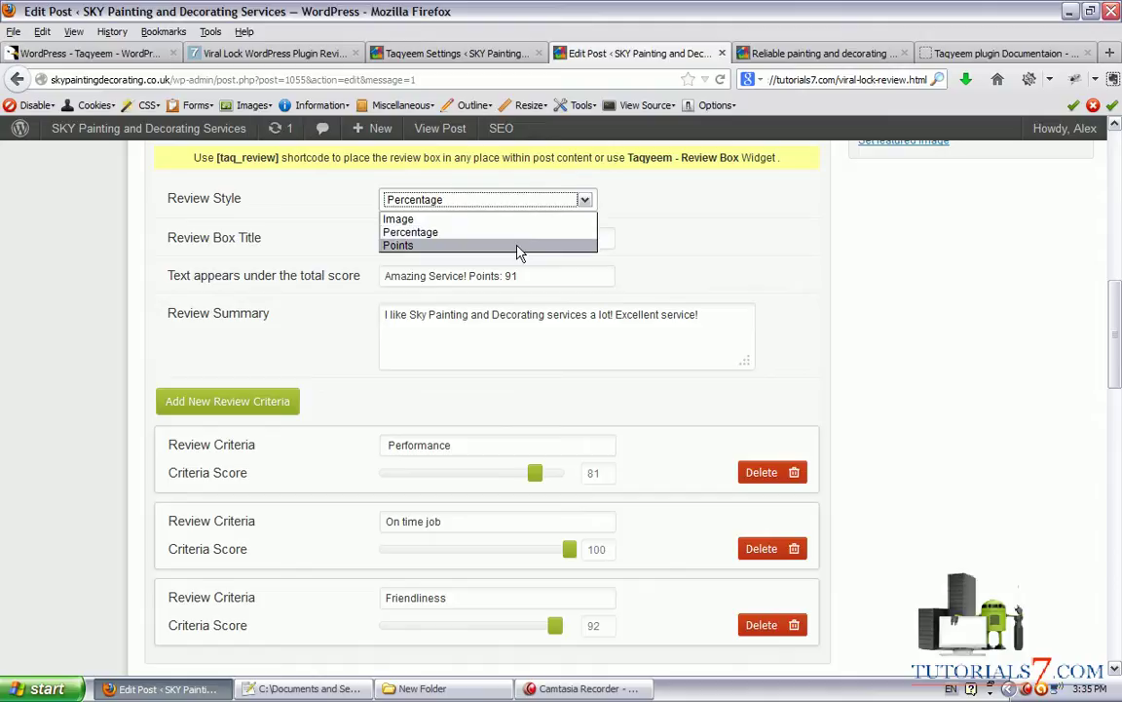
pyautogui.click(519, 245)
pyautogui.moveTo(1112, 360); pyautogui.dragTo(1106, 194)
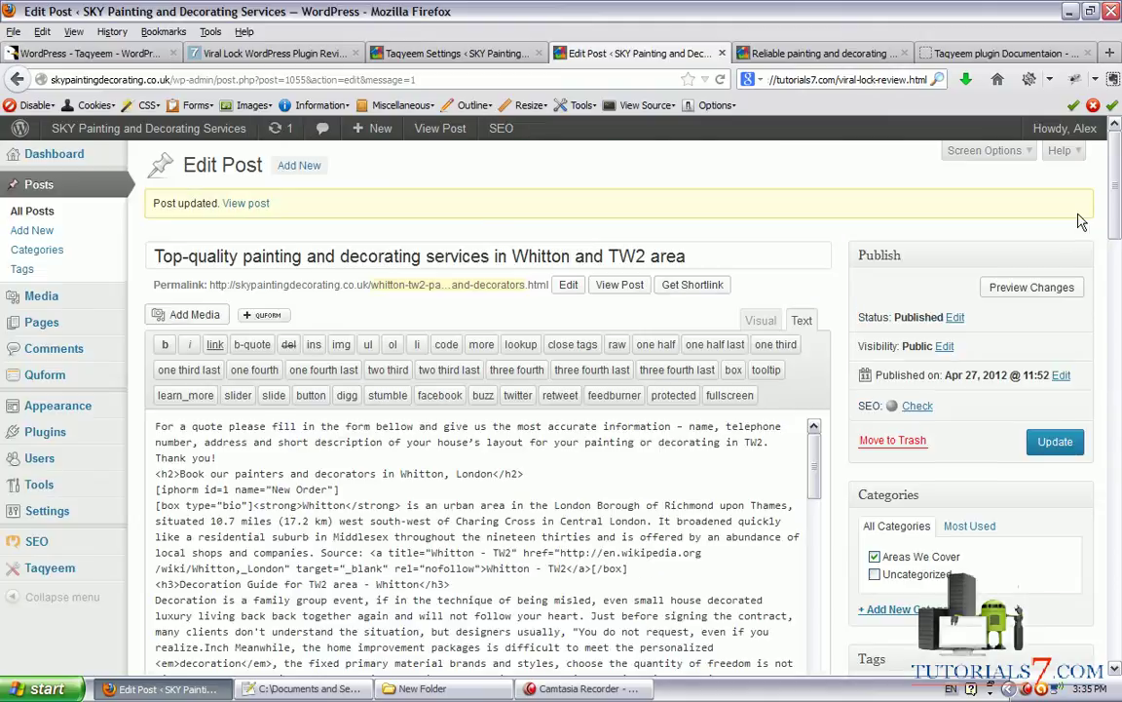
pyautogui.click(1055, 444)
# Reload the live post to examine the points-style review box, and return to the review settings in the post editor.
pyautogui.click(746, 53)
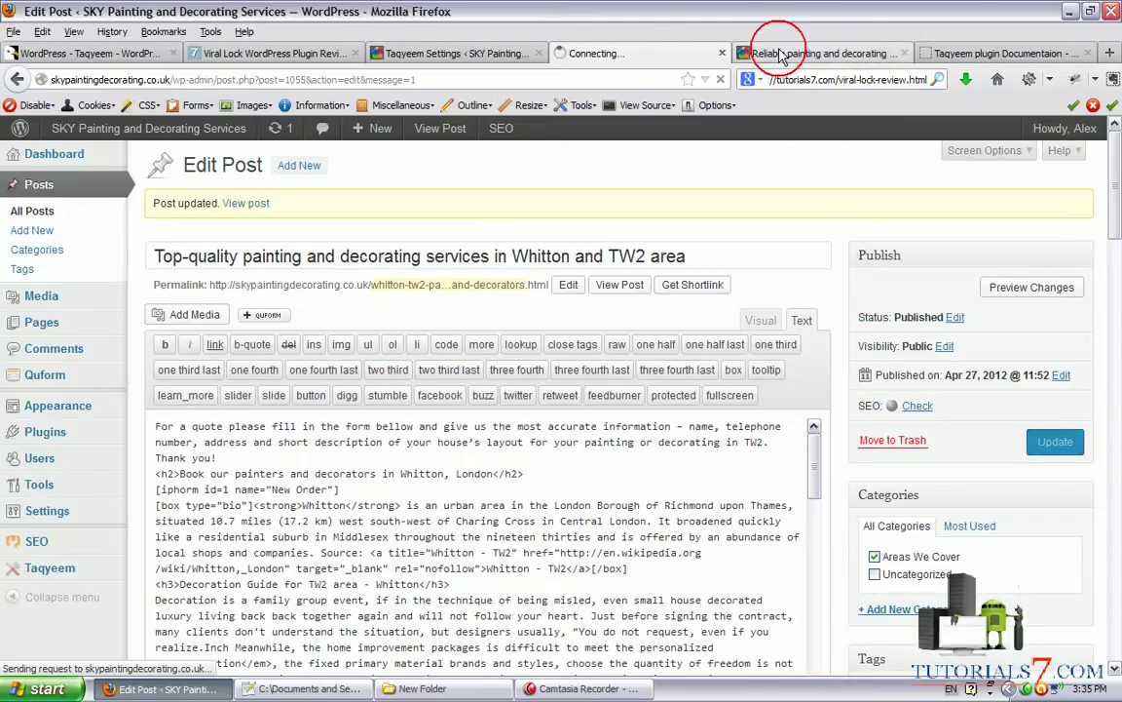
pyautogui.click(722, 82)
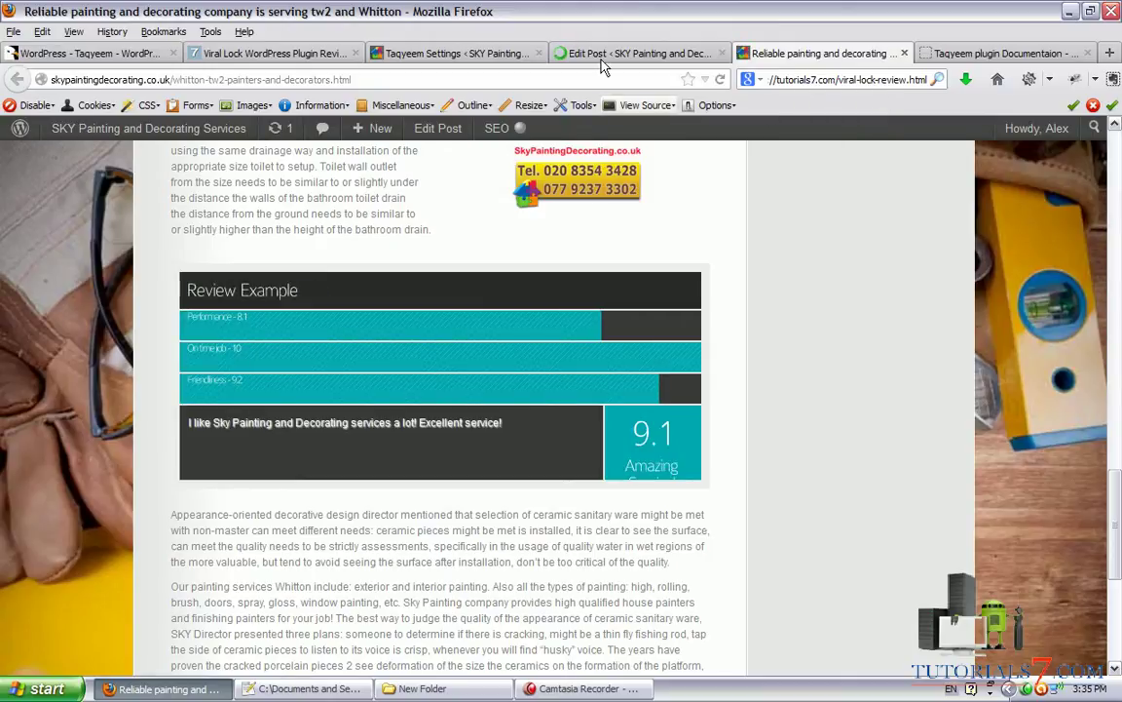
pyautogui.click(565, 54)
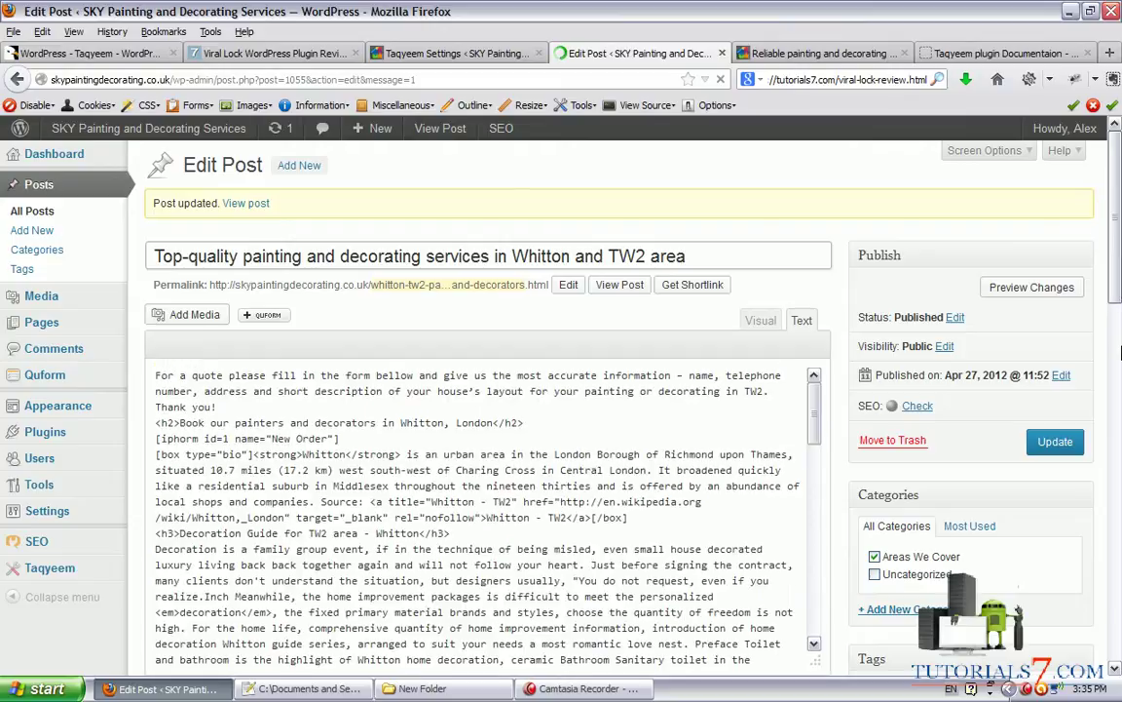
pyautogui.moveTo(1115, 273); pyautogui.dragTo(1111, 338)
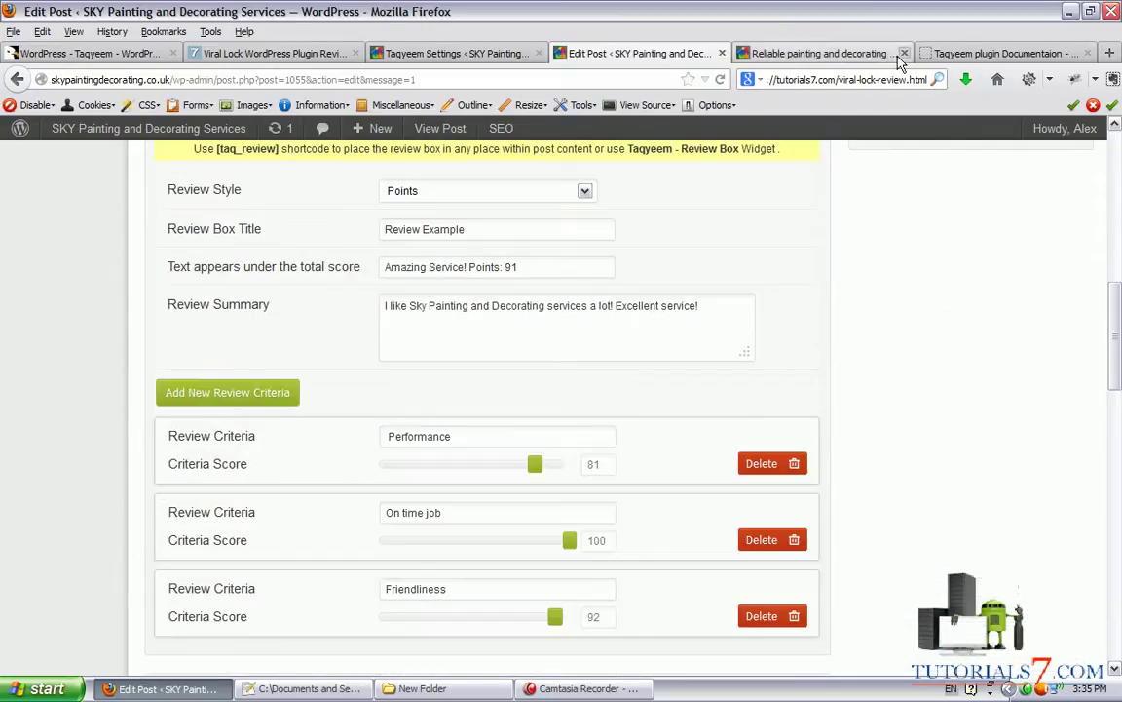
# Look through the Taqyeem documentation's General Settings, Styling, Typography, Advanced and Add a Review Post sections, and return to the CodeCanyon plugin page.
pyautogui.click(974, 53)
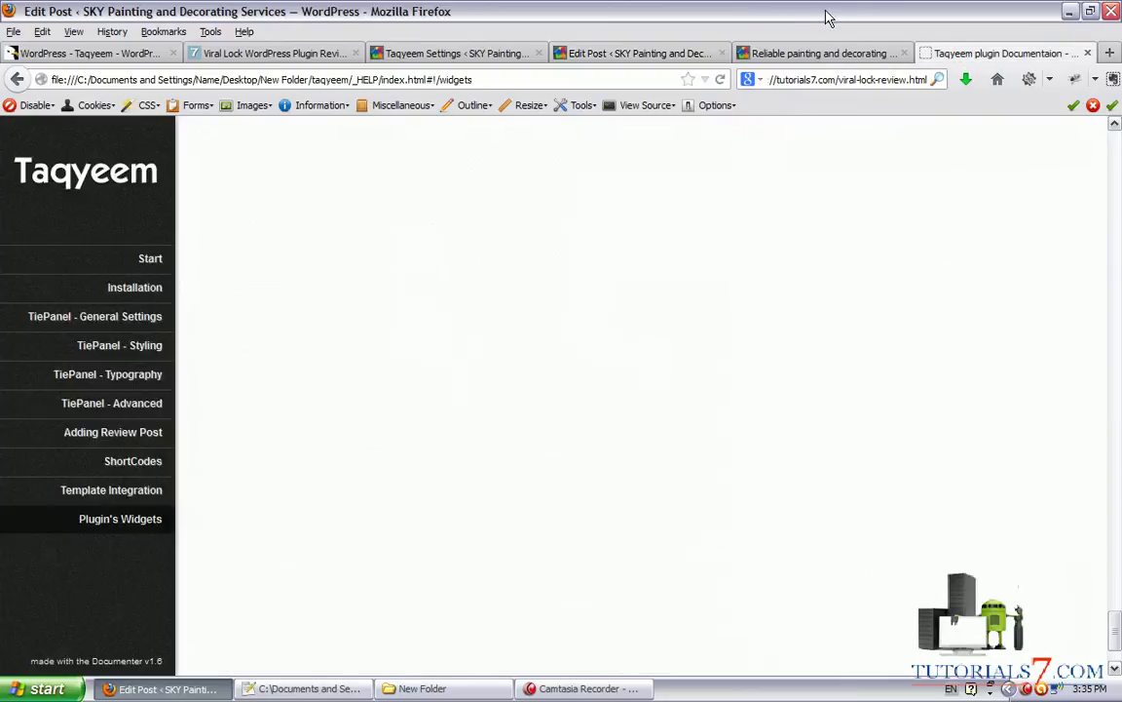
pyautogui.click(127, 319)
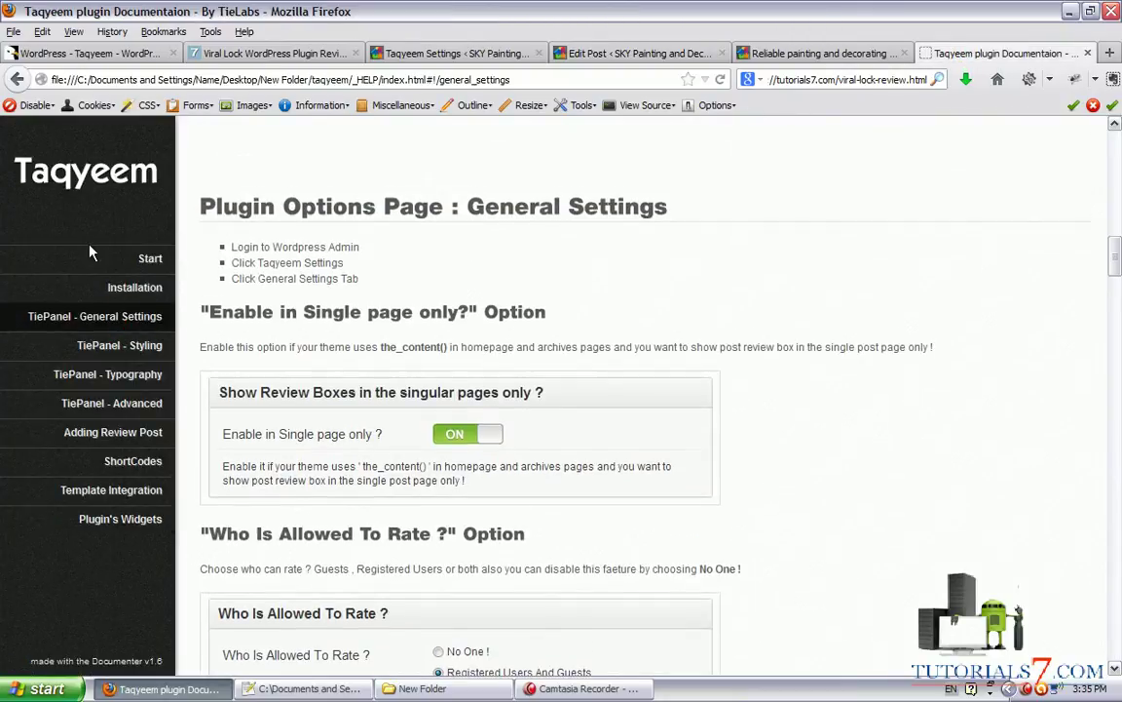
pyautogui.click(96, 348)
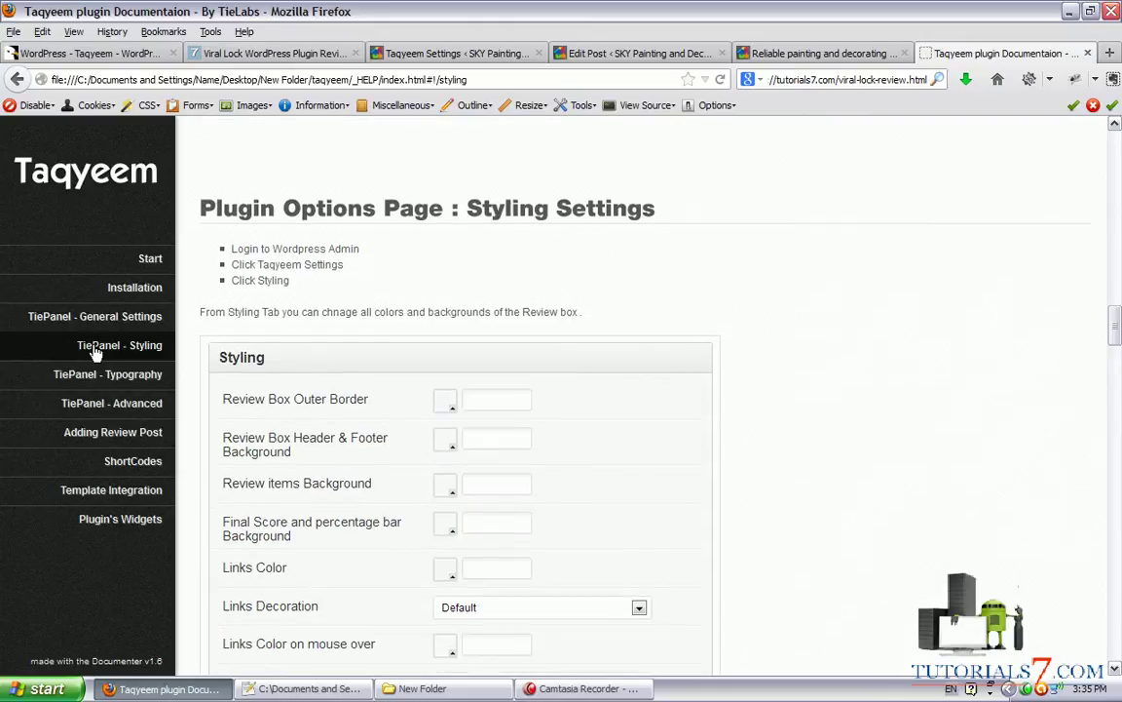
pyautogui.click(107, 376)
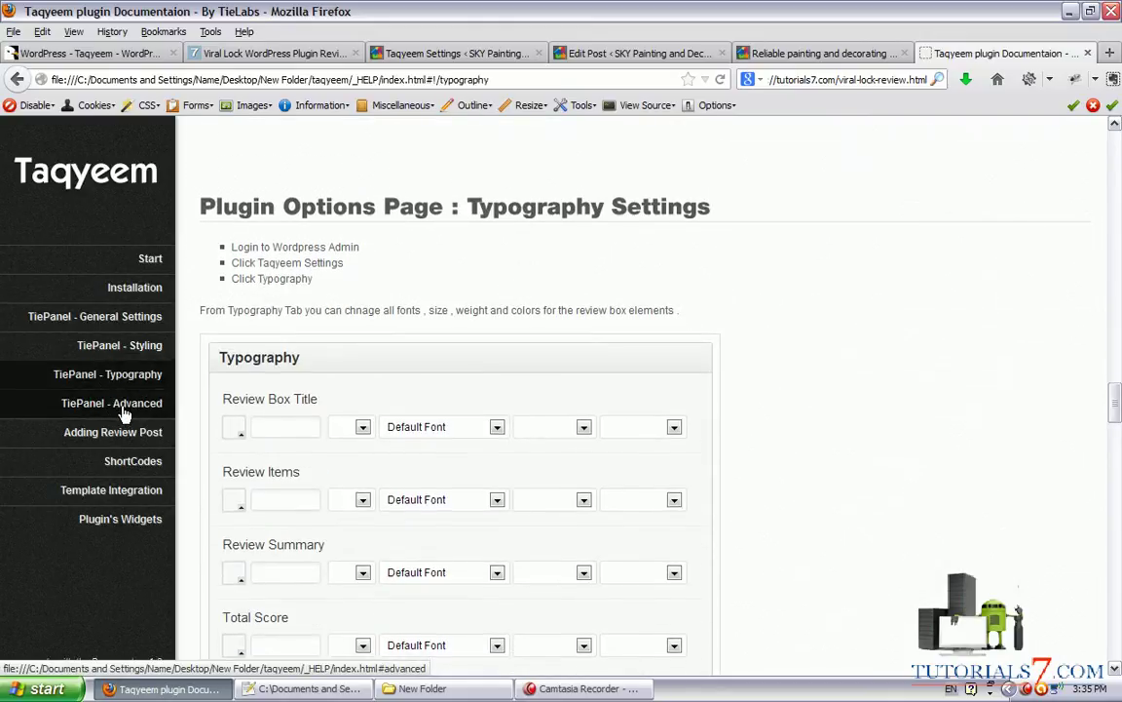
pyautogui.click(123, 415)
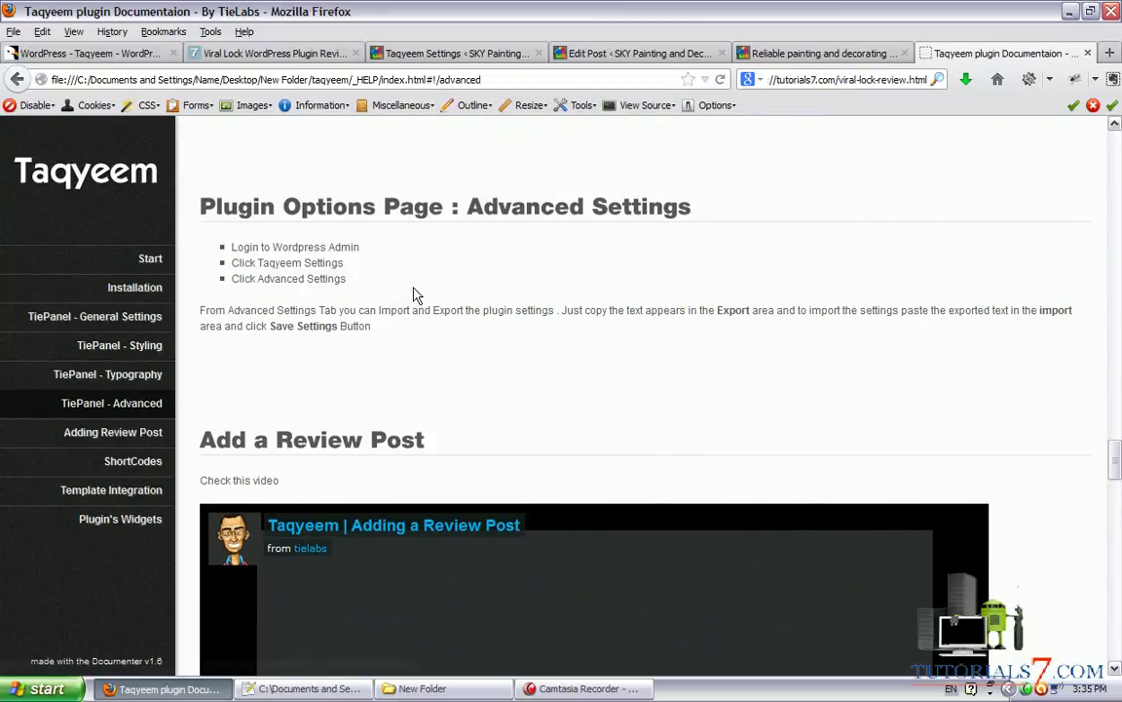
pyautogui.scroll(-2, 415, 296)
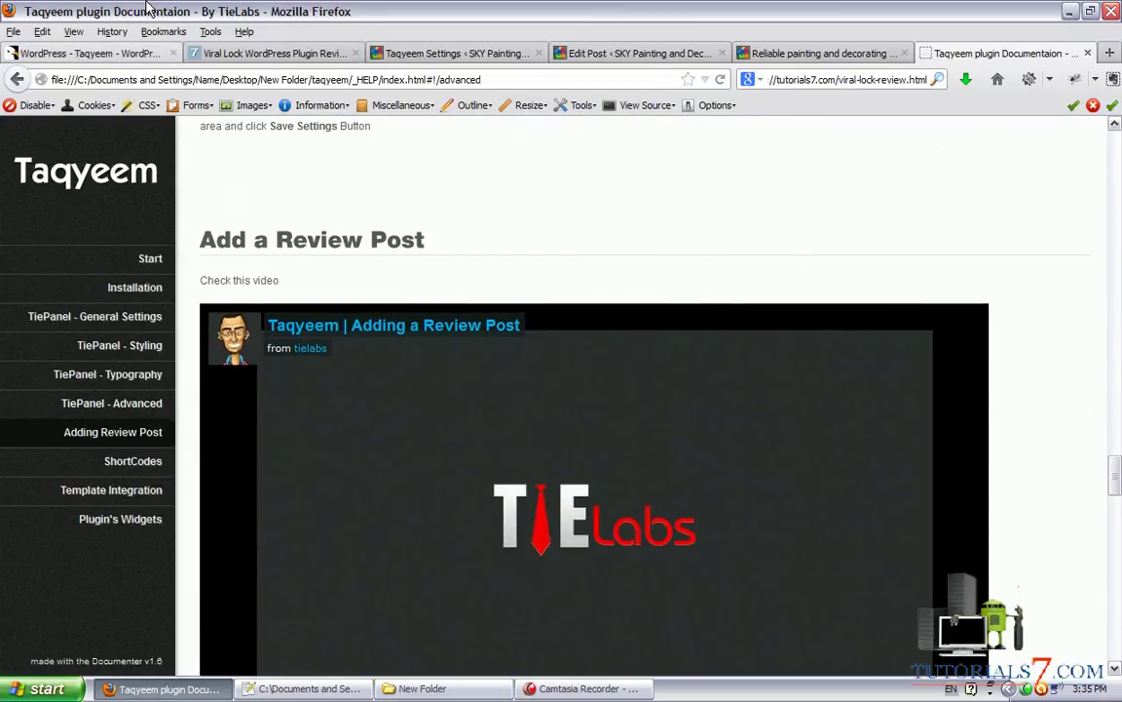
pyautogui.click(78, 52)
pyautogui.moveTo(183, 200)
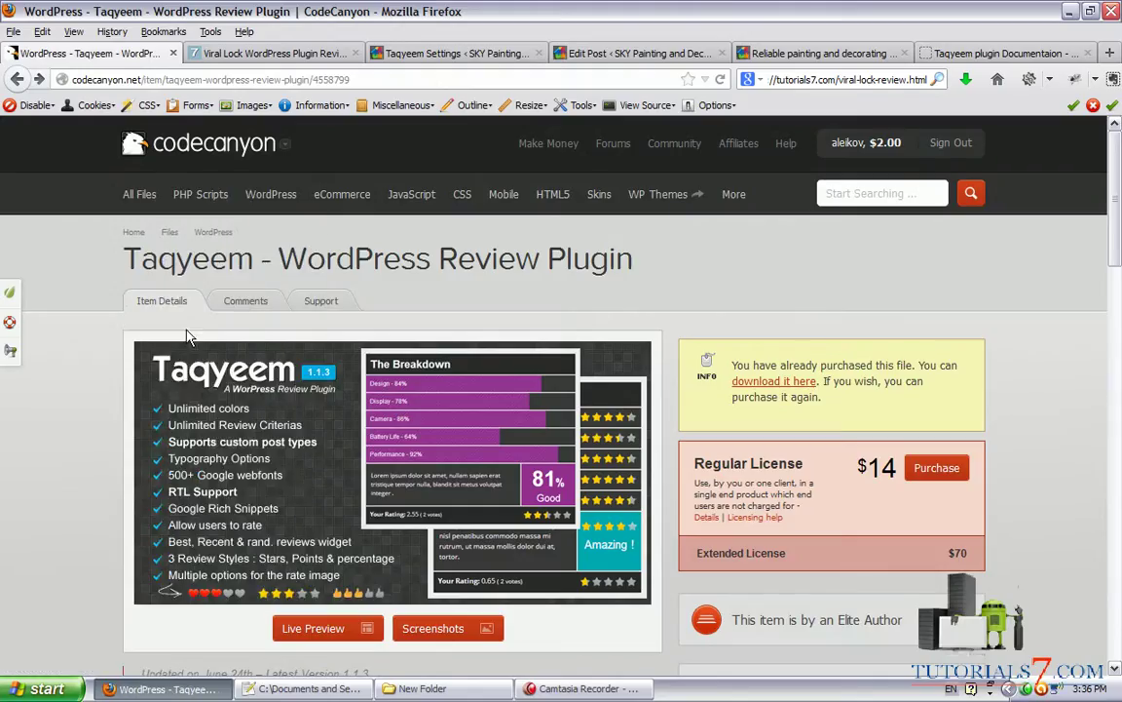